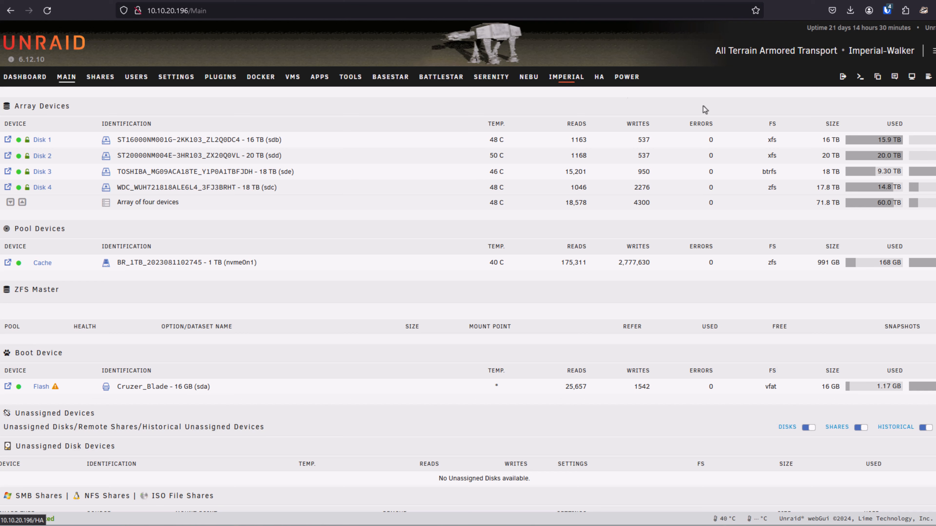
View the system information of the Imperial-Walker and Andromeda Unraid servers, closing each overview.
{"action": "left_click", "coordinate": [912, 77]}
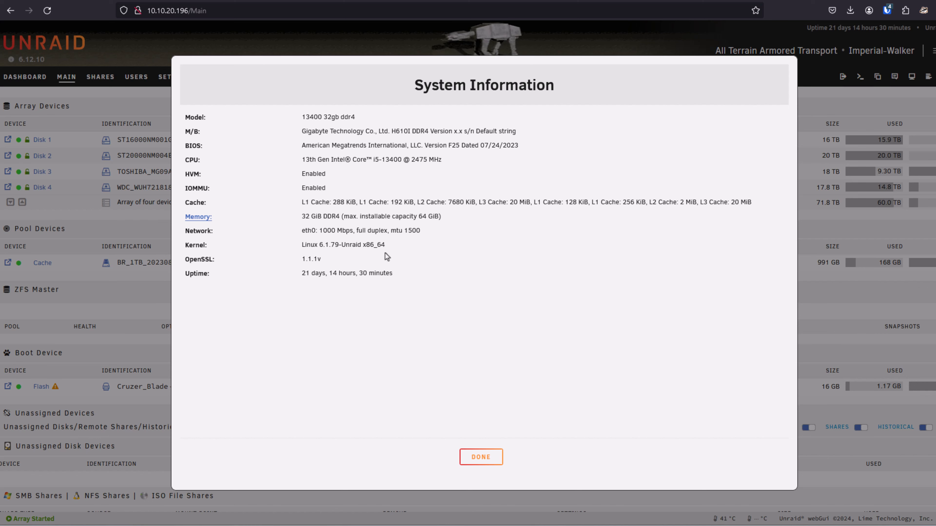
{"action": "left_click", "coordinate": [478, 457]}
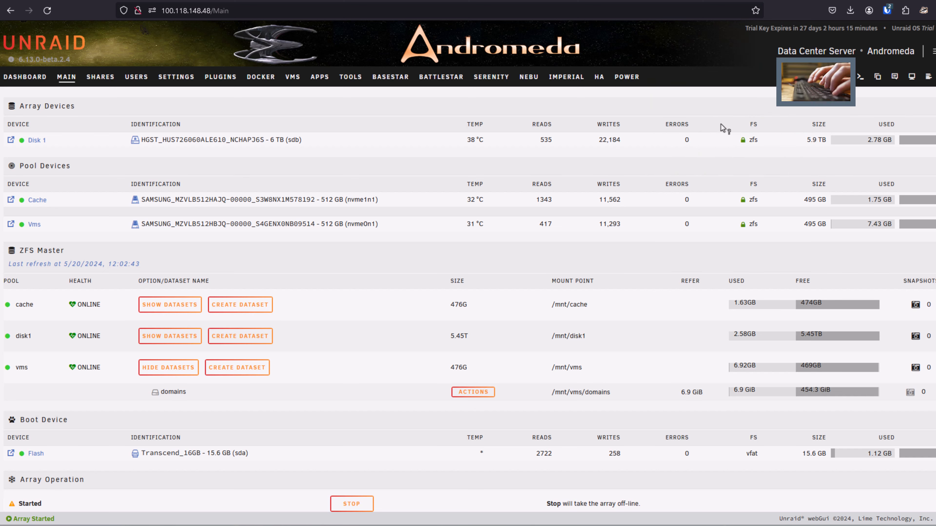
{"action": "mouse_move", "coordinate": [778, 53]}
{"action": "left_mouse_down"}
{"action": "mouse_move", "coordinate": [834, 52]}
{"action": "mouse_move", "coordinate": [788, 62]}
{"action": "left_mouse_up"}
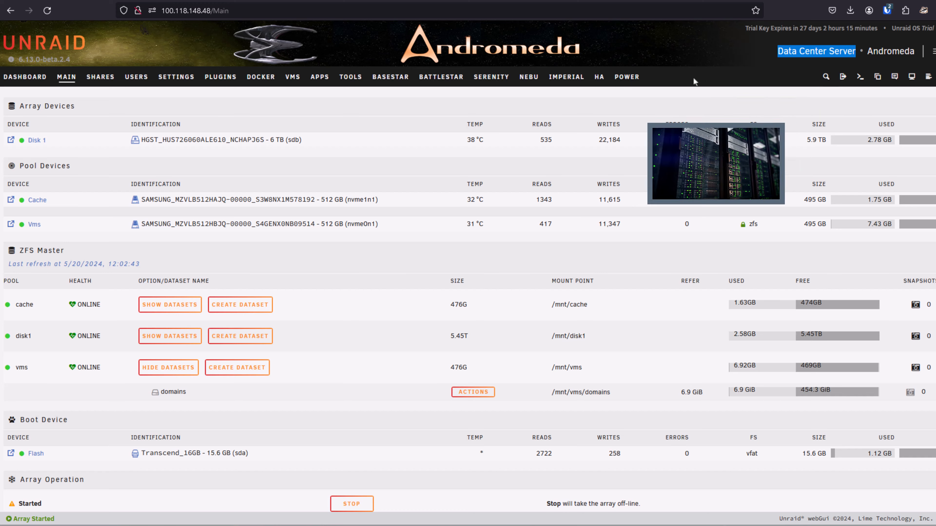
{"action": "left_click", "coordinate": [849, 114]}
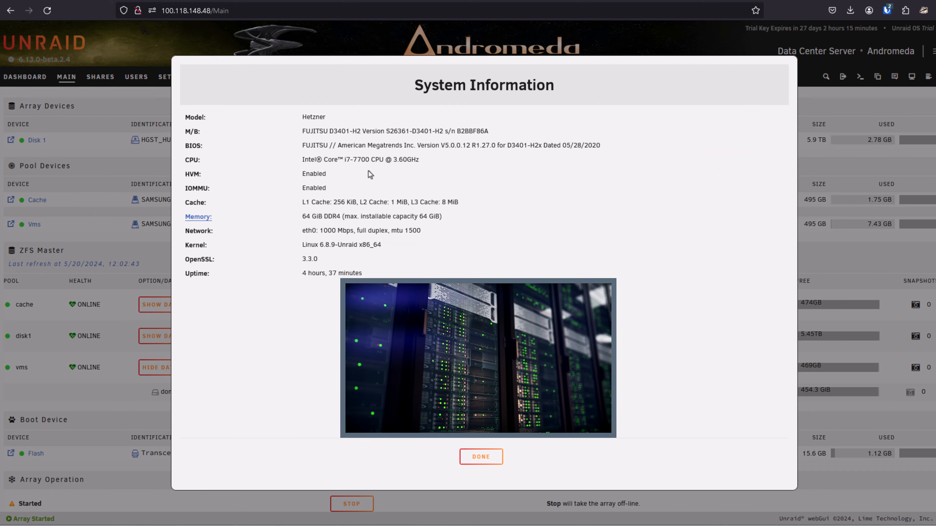
{"action": "mouse_move", "coordinate": [348, 164]}
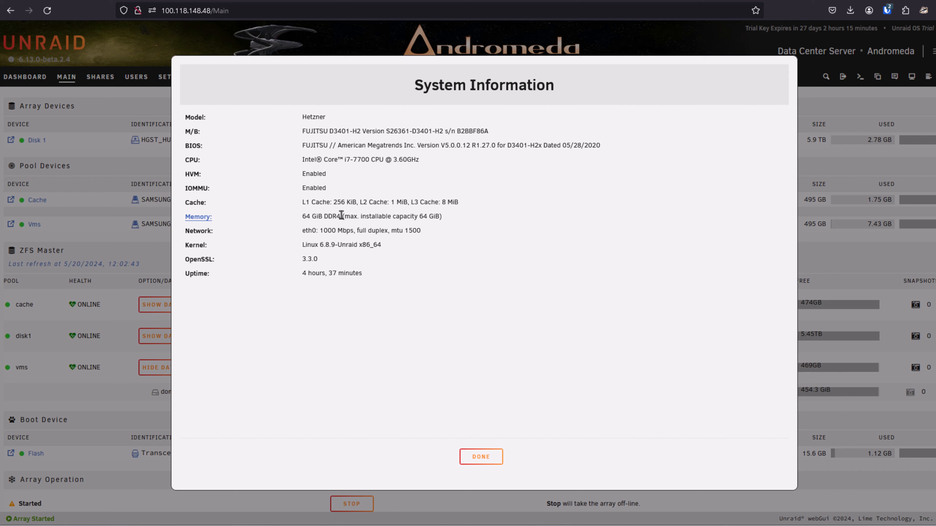
{"action": "left_click", "coordinate": [474, 456]}
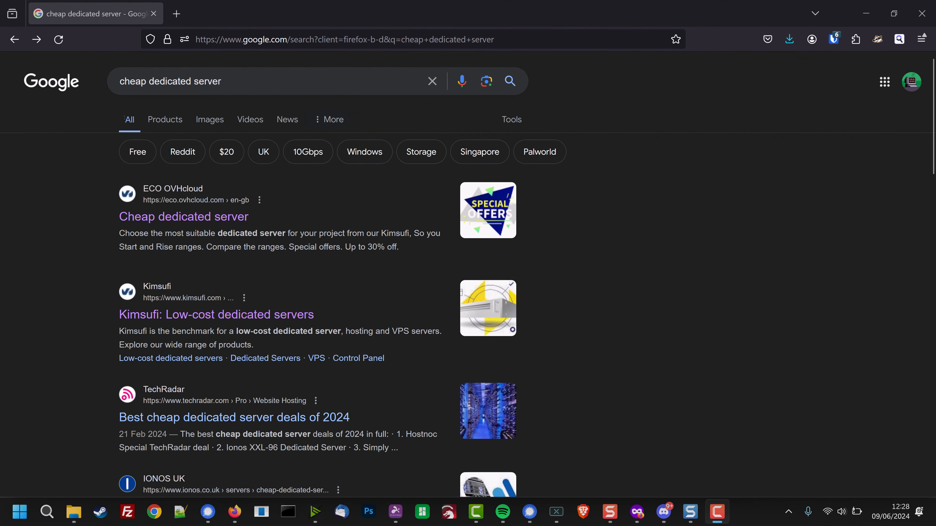
Open OVHcloud's cheap dedicated server offers, start configuring the KS-9 and check the available datacentre regions.
{"action": "left_click", "coordinate": [154, 221]}
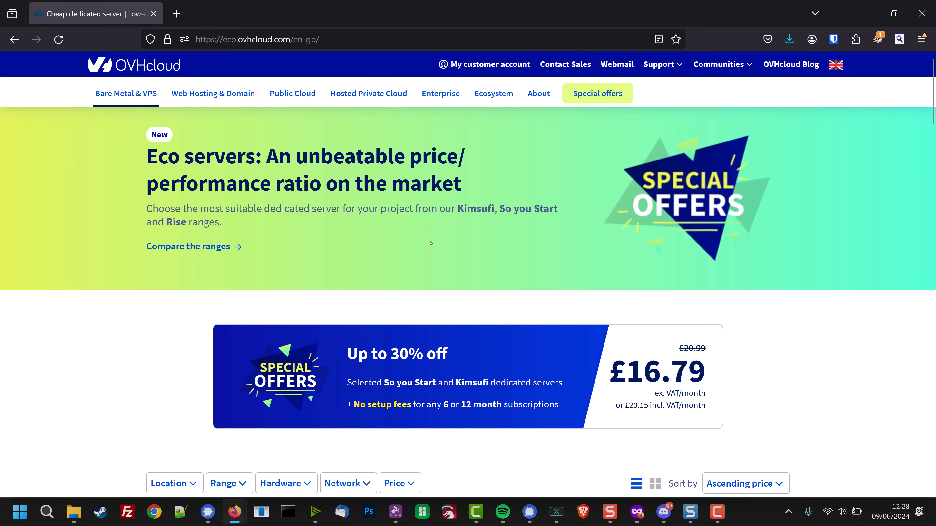
{"action": "scroll", "coordinate": [446, 257], "scroll_direction": "down", "scroll_amount": 8}
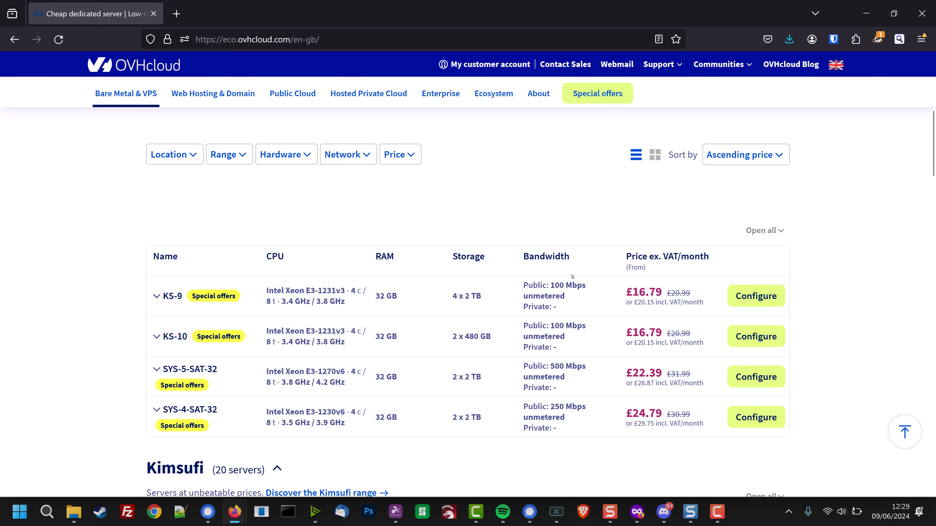
{"action": "left_click", "coordinate": [749, 296]}
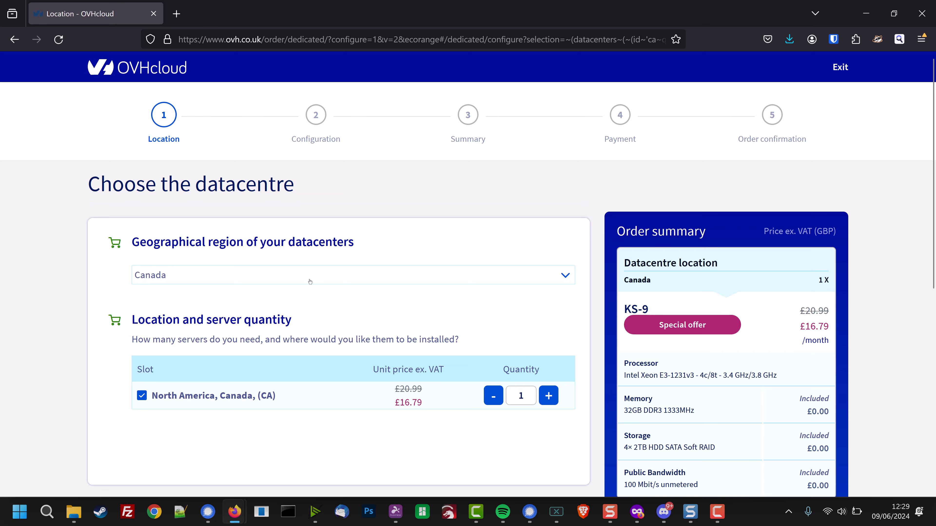
{"action": "left_click", "coordinate": [310, 281]}
{"action": "left_click", "coordinate": [221, 298]}
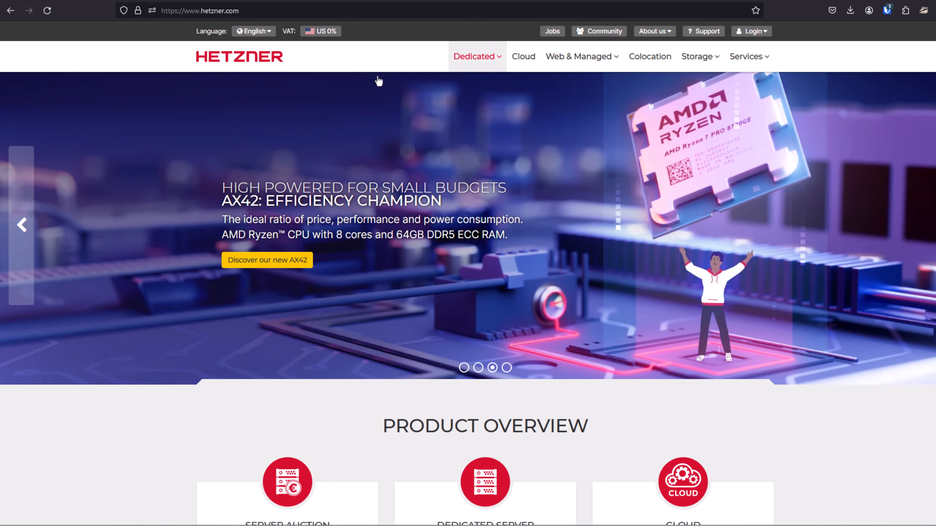
On the Hetzner website, open the Server Auction listings among the dedicated server products.
{"action": "mouse_move", "coordinate": [477, 57]}
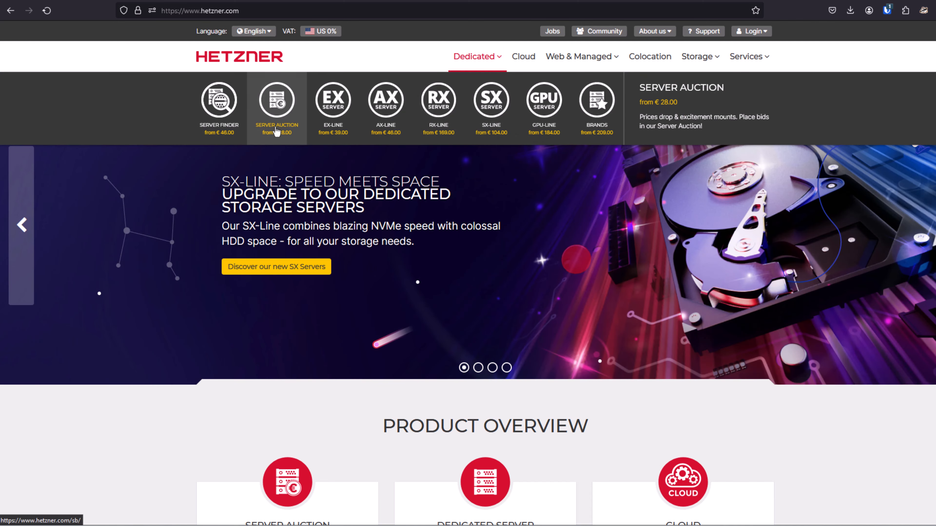
{"action": "left_click", "coordinate": [276, 130]}
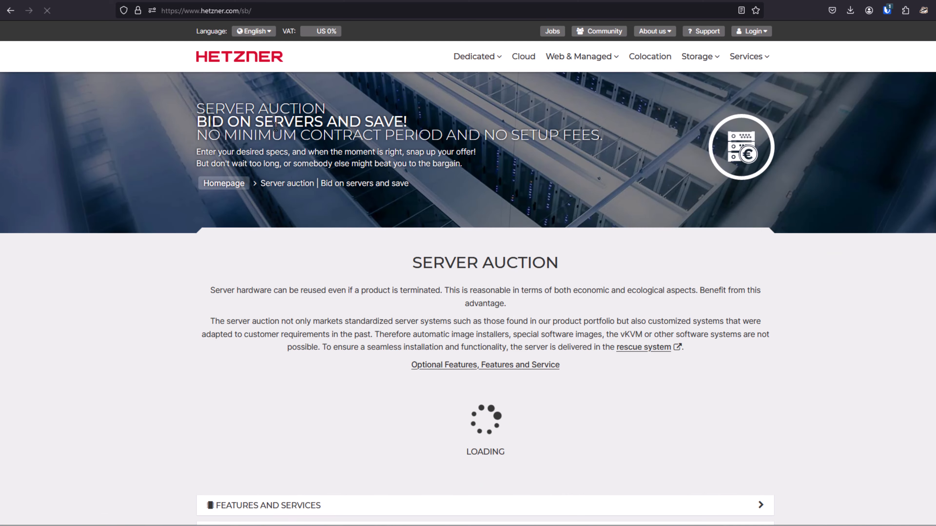
{"action": "scroll", "coordinate": [367, 174], "scroll_direction": "down", "scroll_amount": 5}
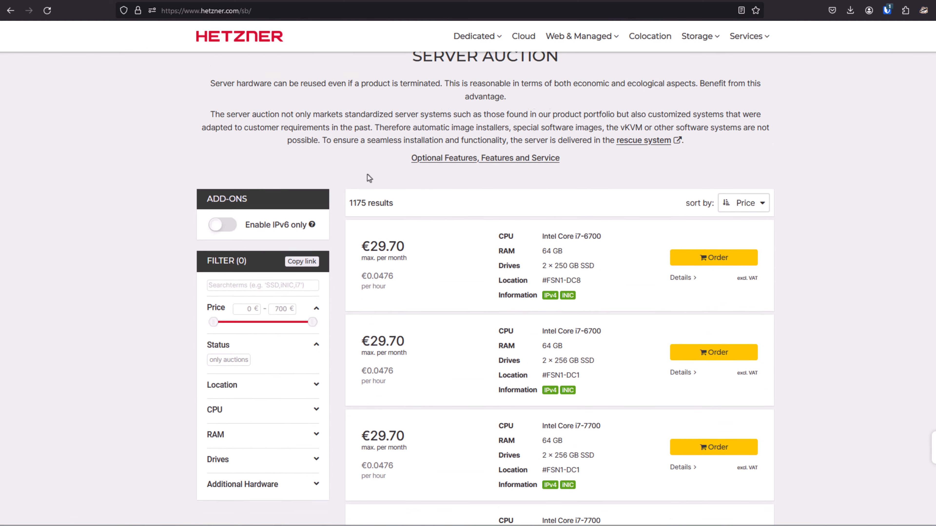
{"action": "scroll", "coordinate": [367, 175], "scroll_direction": "down", "scroll_amount": 1}
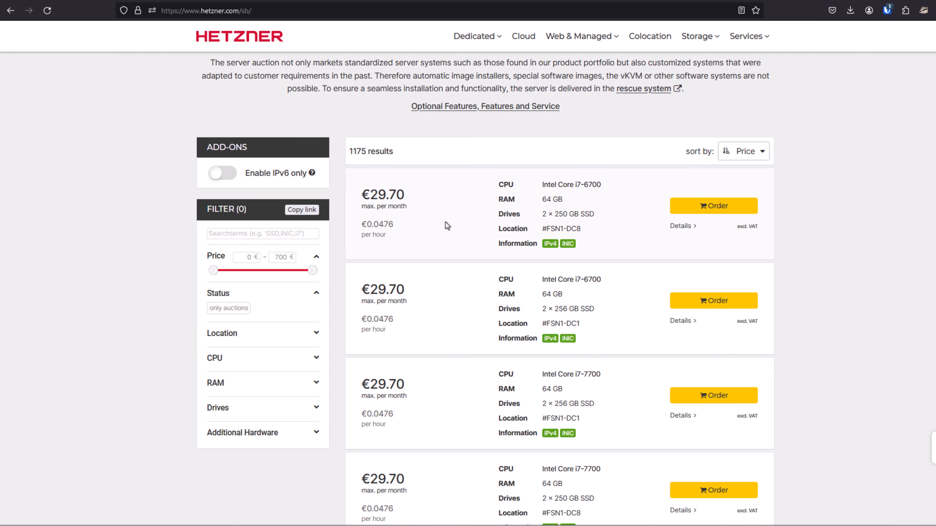
Filter the auction servers to a minimum of 3 drives and a drive size of 3.5 TB to 16 TB.
{"action": "left_click", "coordinate": [240, 411]}
{"action": "scroll", "coordinate": [238, 411], "scroll_direction": "down", "scroll_amount": 1}
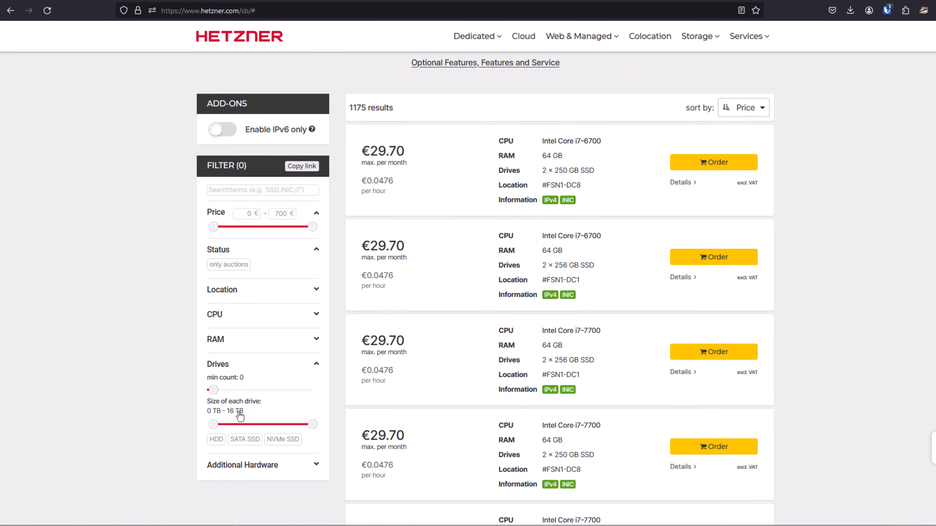
{"action": "left_click_drag", "start_coordinate": [214, 384], "coordinate": [231, 386]}
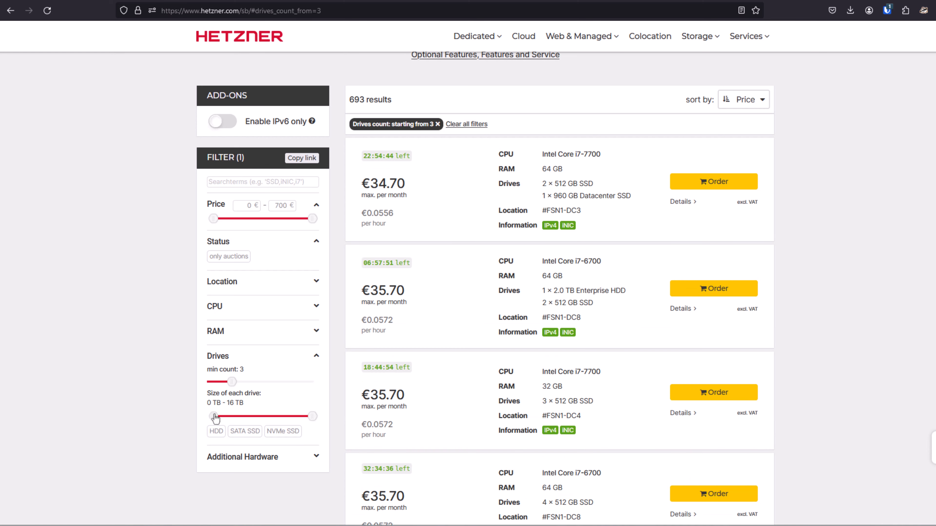
{"action": "left_click_drag", "start_coordinate": [215, 418], "coordinate": [234, 421]}
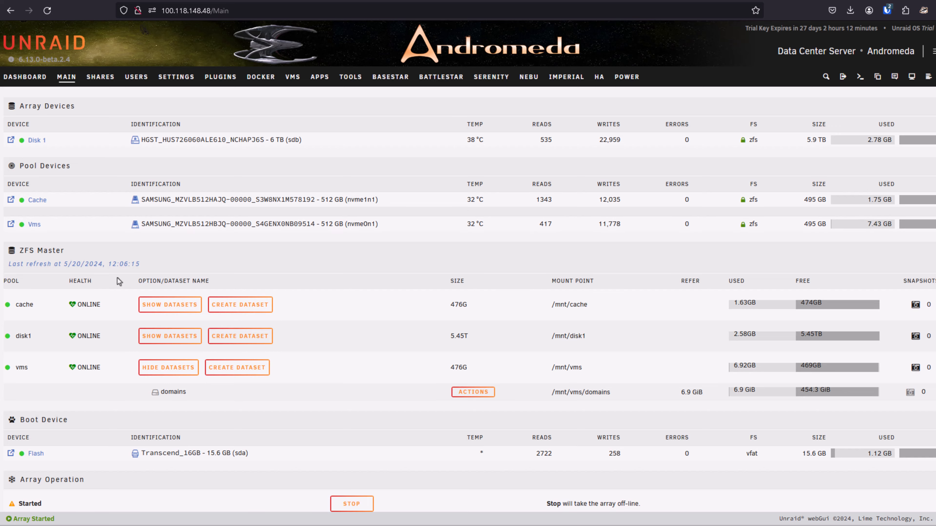
On the Andromeda Unraid server, open the Flash boot device's settings and start a flash backup.
{"action": "scroll", "coordinate": [112, 285], "scroll_direction": "down", "scroll_amount": 2}
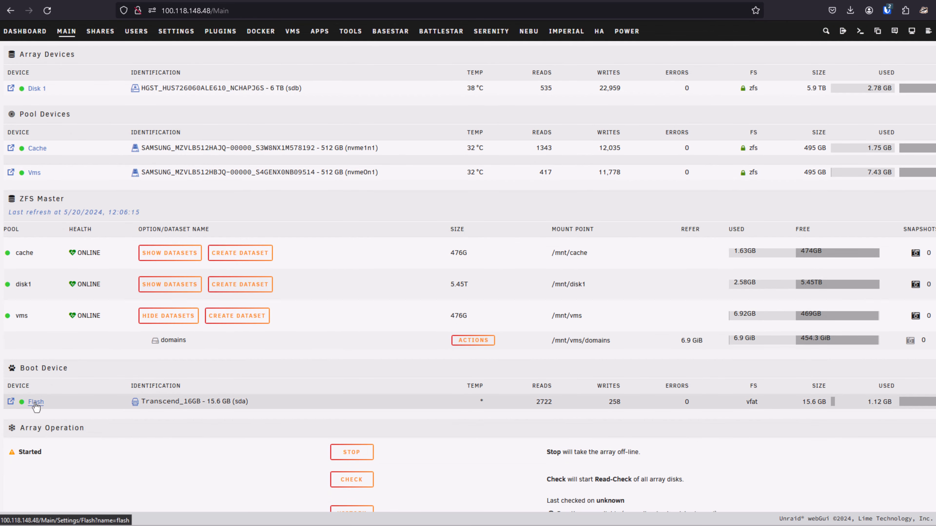
{"action": "left_click", "coordinate": [36, 401]}
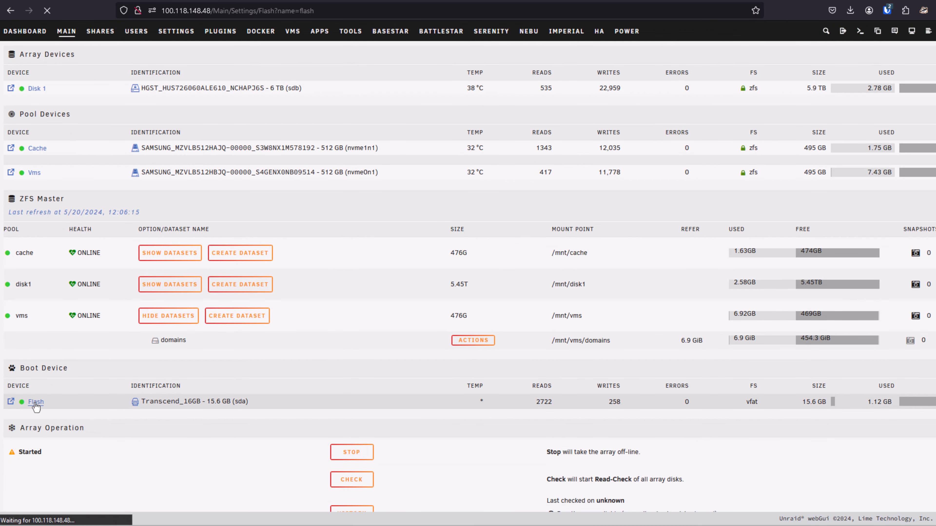
{"action": "scroll", "coordinate": [249, 296], "scroll_direction": "down", "scroll_amount": 2}
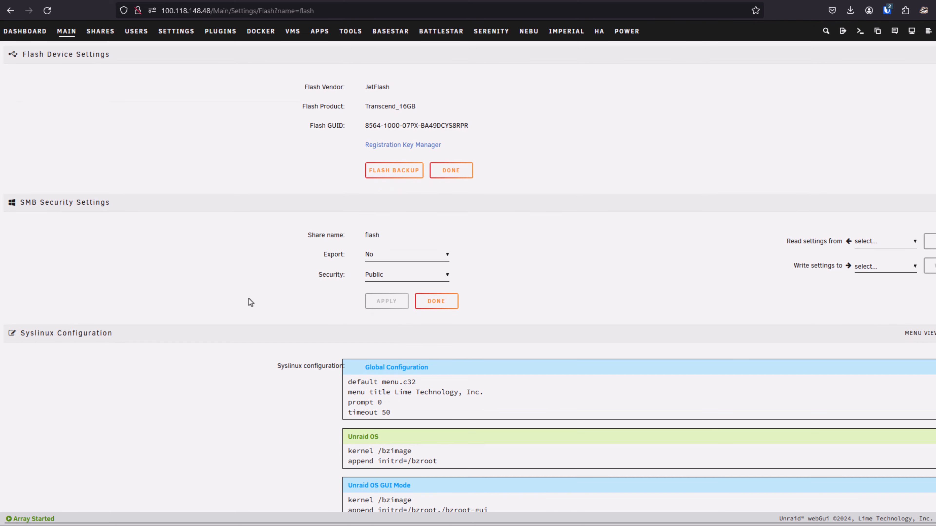
{"action": "left_click", "coordinate": [395, 176]}
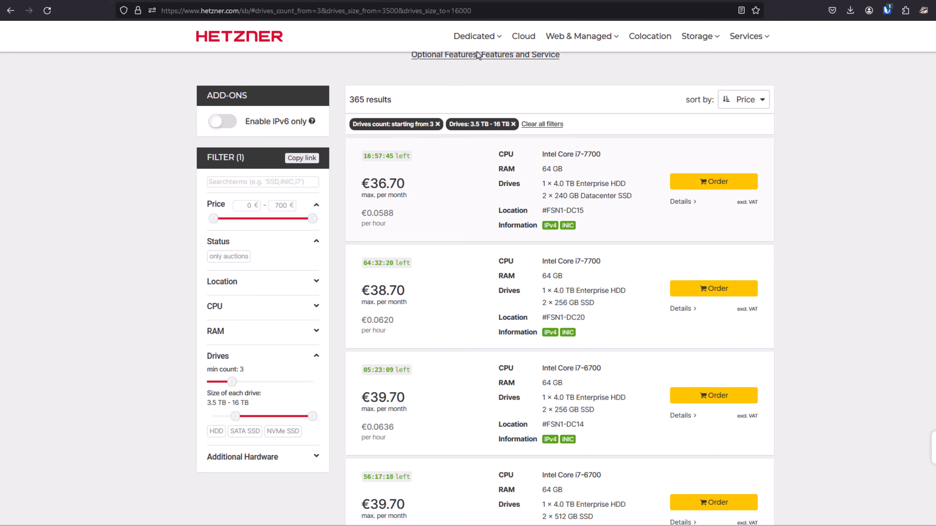
Open Hetzner's EX-Line dedicated servers and examine the prices, setup fees, CPU, RAM and drive options.
{"action": "mouse_move", "coordinate": [482, 44]}
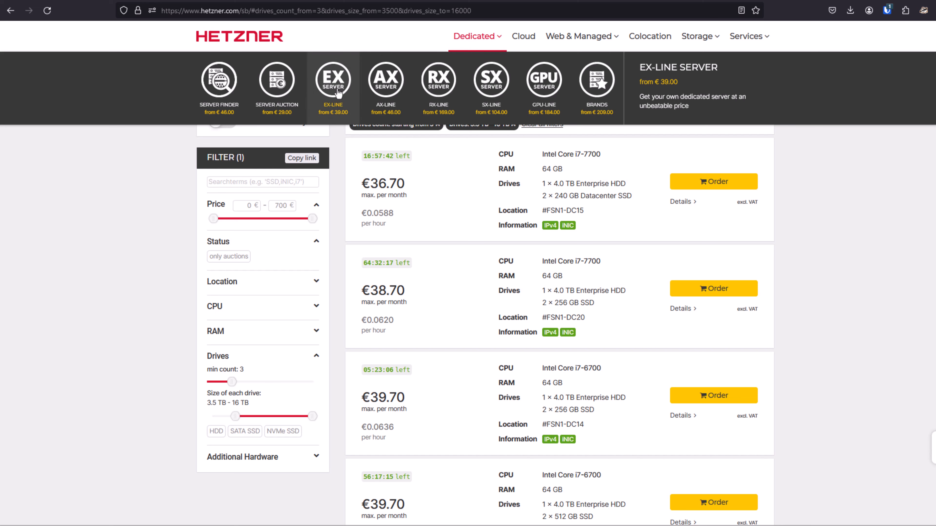
{"action": "left_click", "coordinate": [336, 113]}
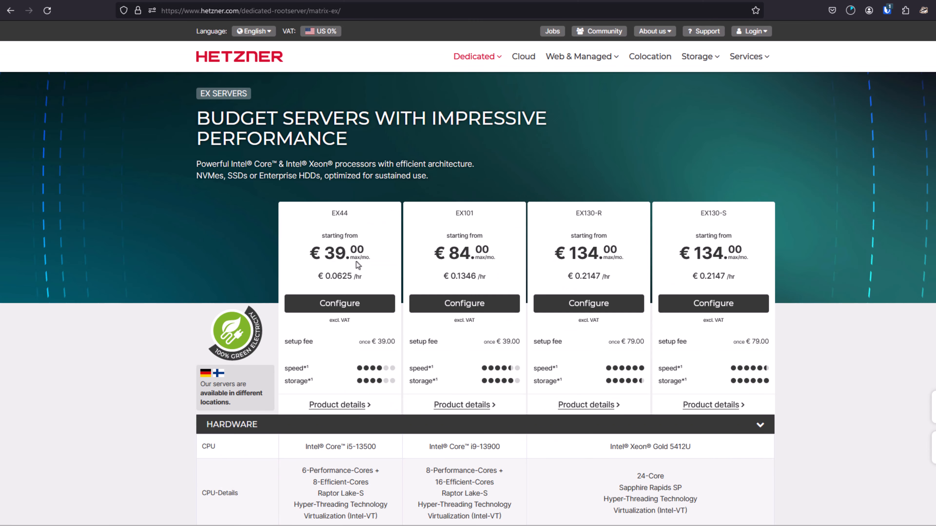
{"action": "scroll", "coordinate": [337, 269], "scroll_direction": "down", "scroll_amount": 2}
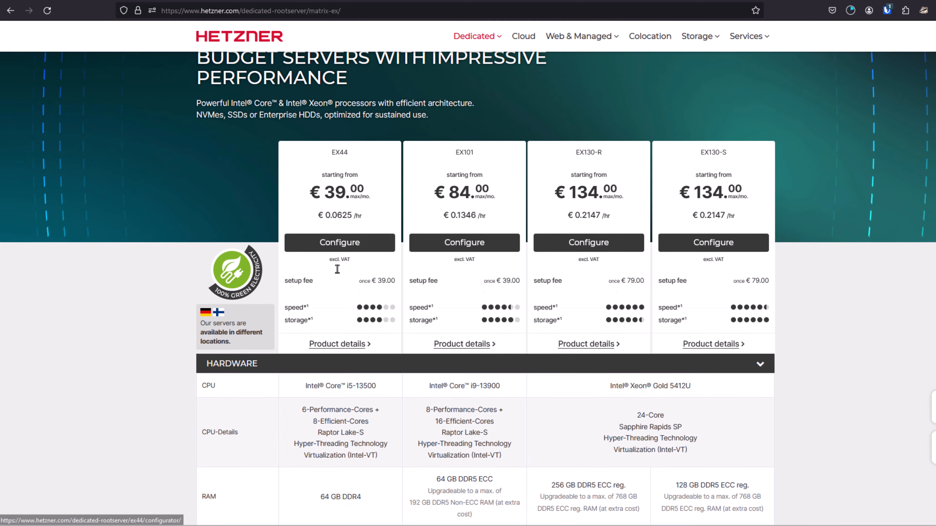
{"action": "scroll", "coordinate": [337, 269], "scroll_direction": "down", "scroll_amount": 3}
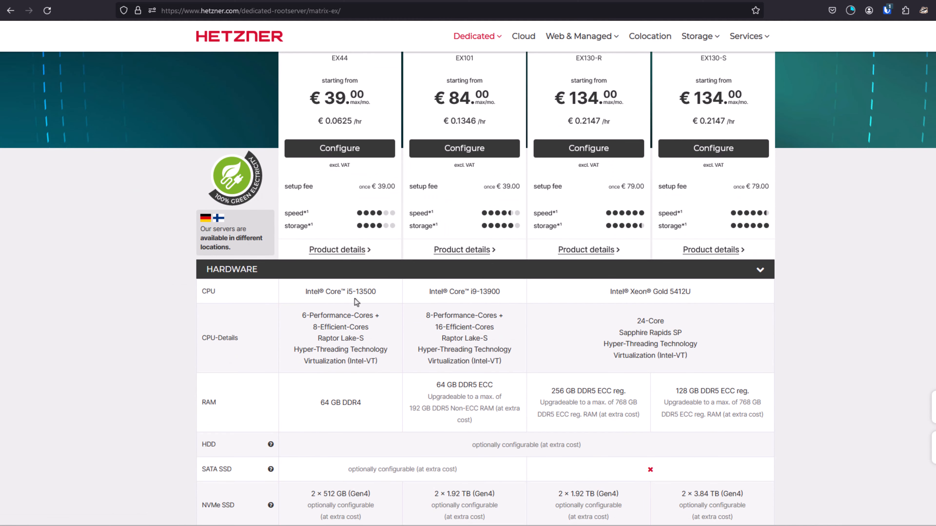
{"action": "scroll", "coordinate": [353, 343], "scroll_direction": "down", "scroll_amount": 2}
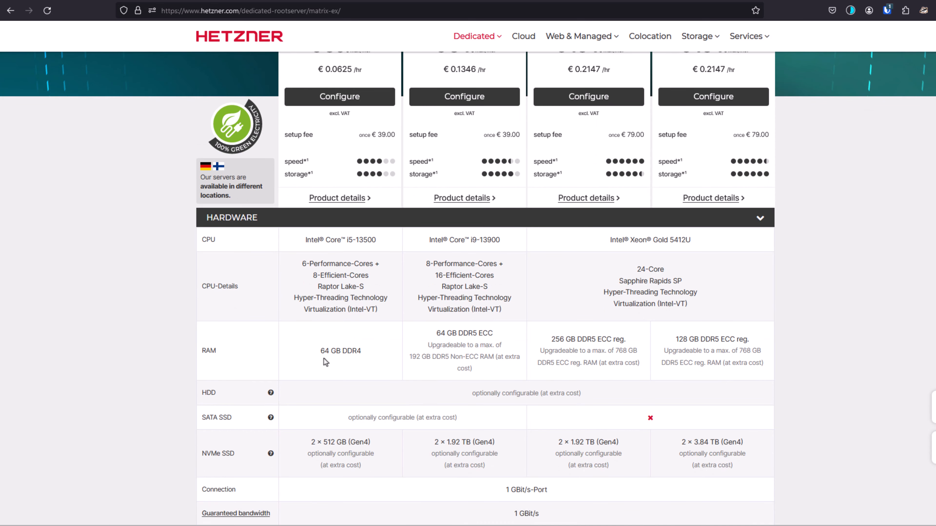
{"action": "scroll", "coordinate": [344, 356], "scroll_direction": "down", "scroll_amount": 3}
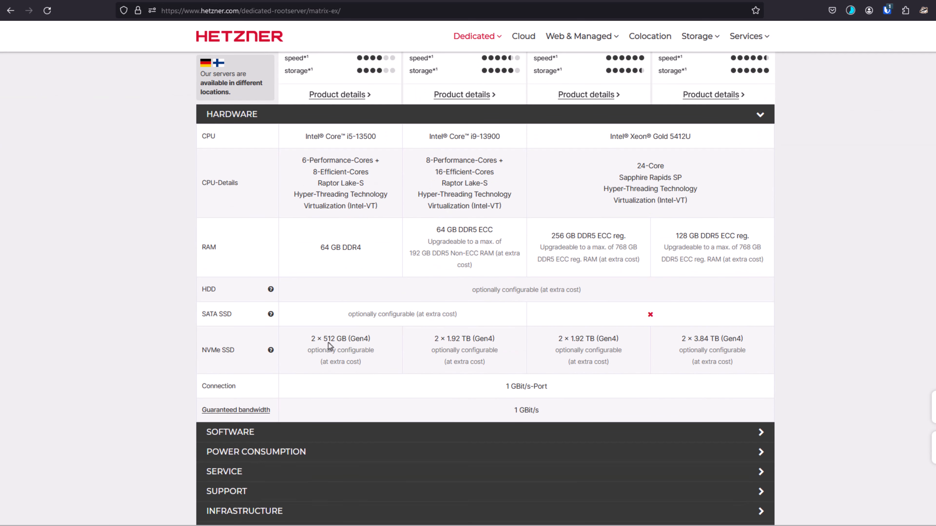
{"action": "scroll", "coordinate": [333, 359], "scroll_direction": "up", "scroll_amount": 5}
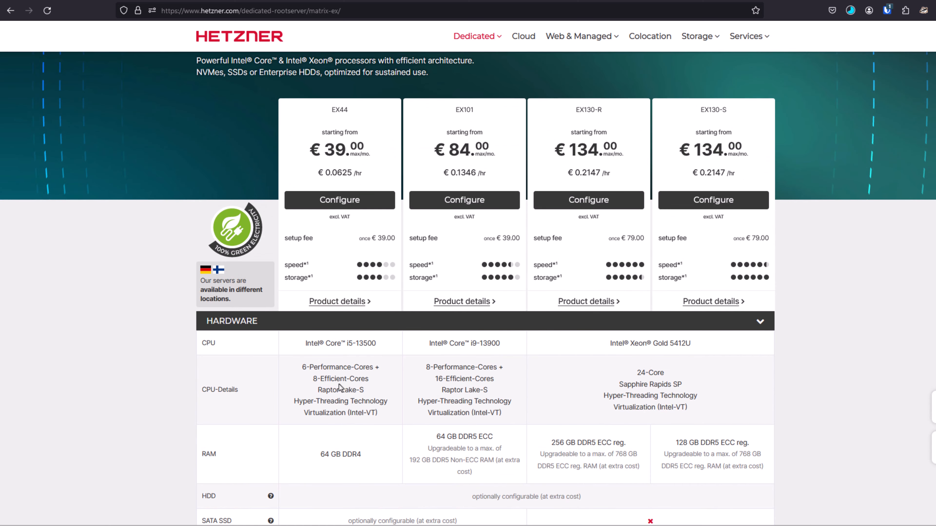
{"action": "scroll", "coordinate": [348, 370], "scroll_direction": "up", "scroll_amount": 1}
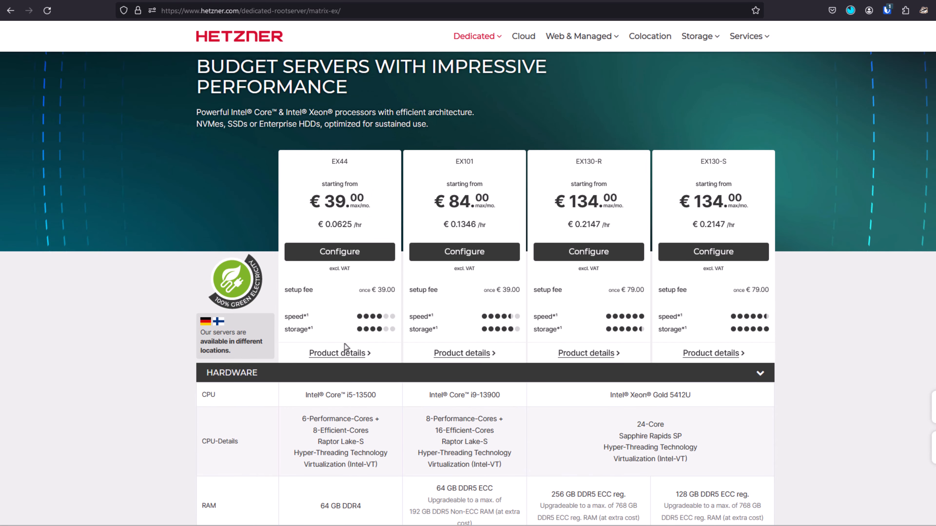
{"action": "scroll", "coordinate": [342, 402], "scroll_direction": "up", "scroll_amount": 1}
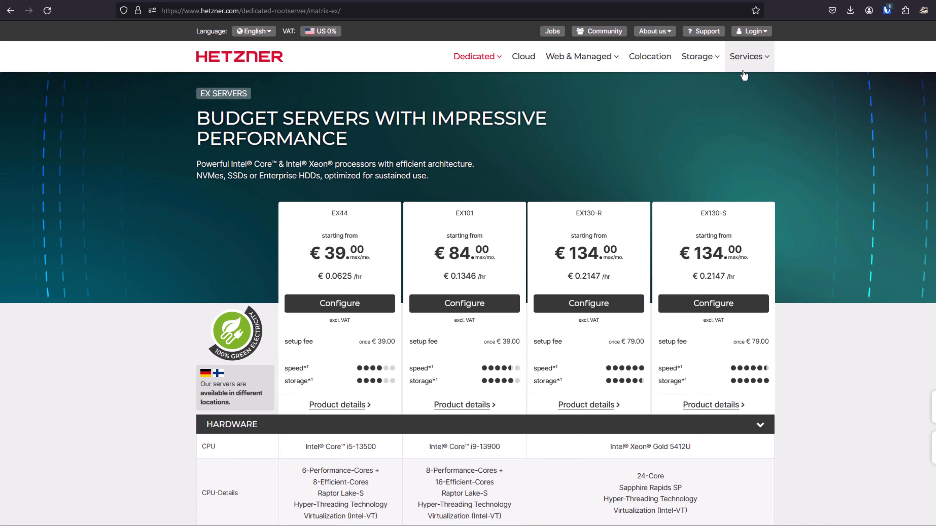
Log in to Hetzner Robot and view the hardware details of the auction server named Unraid.
{"action": "mouse_move", "coordinate": [749, 34]}
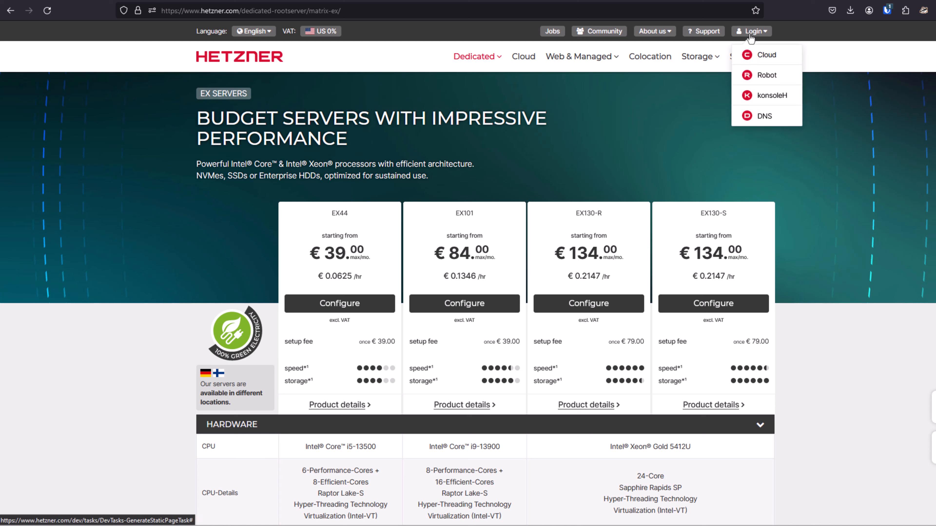
{"action": "left_click", "coordinate": [761, 78]}
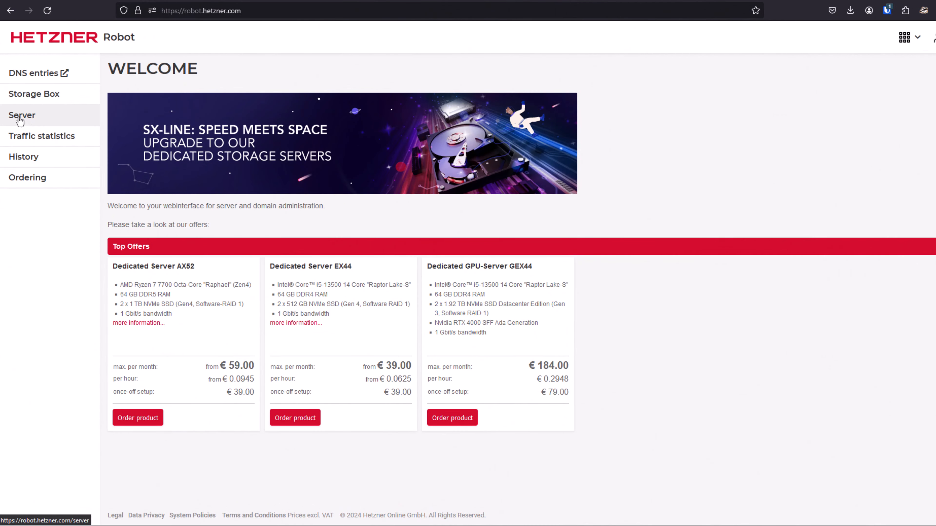
{"action": "left_click", "coordinate": [20, 117]}
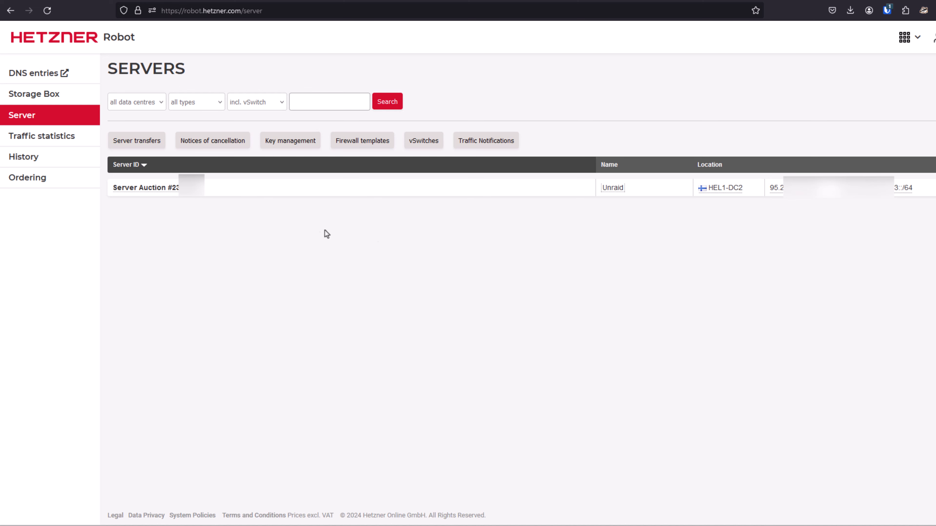
{"action": "left_click", "coordinate": [130, 190]}
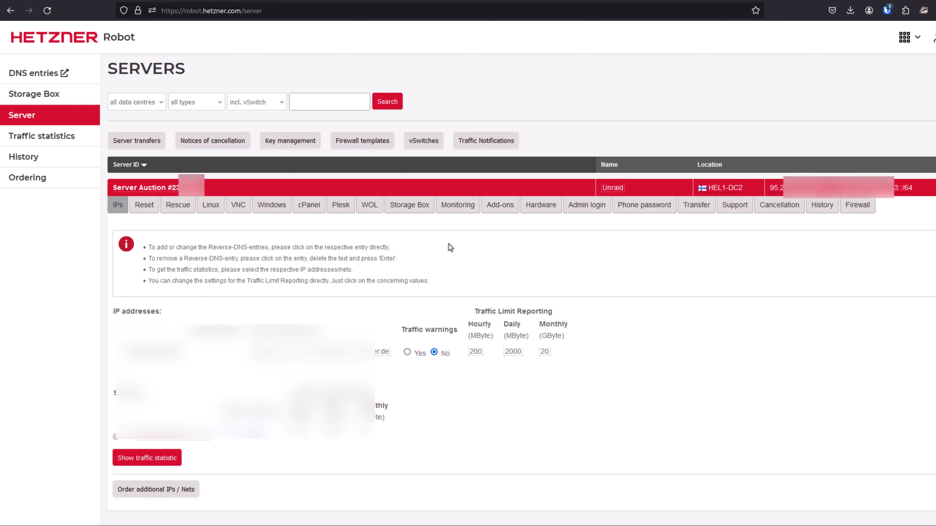
{"action": "left_click", "coordinate": [539, 211]}
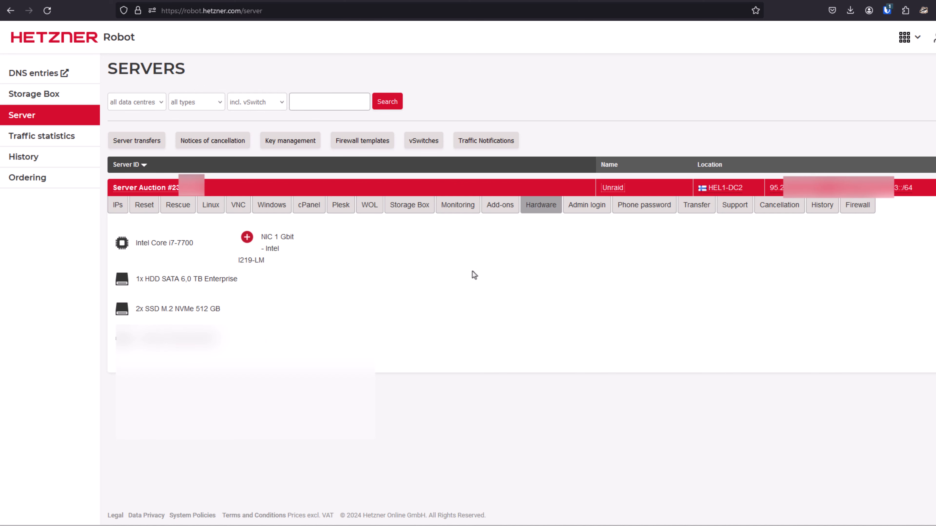
View the add-ons of the Unraid auction server and highlight the 16 GB USB Stick entry.
{"action": "left_click", "coordinate": [500, 206]}
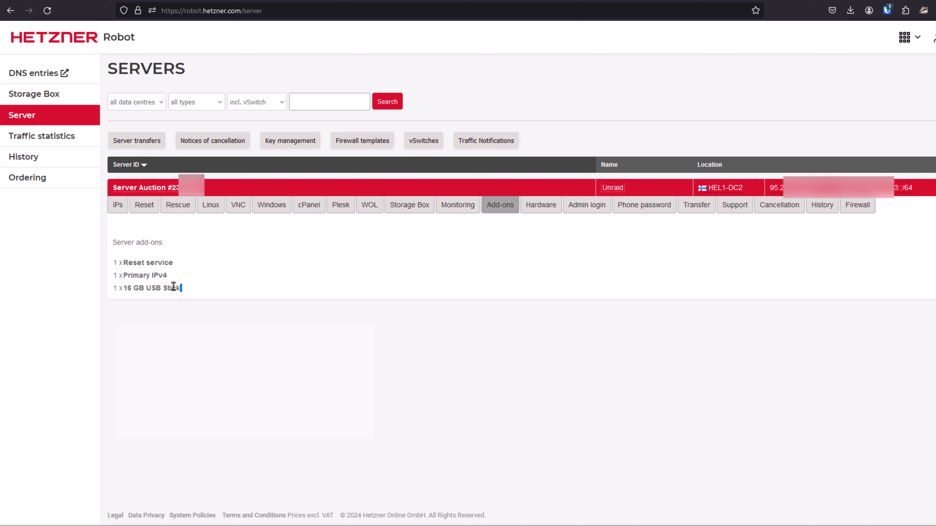
{"action": "left_click_drag", "start_coordinate": [182, 287], "coordinate": [111, 288]}
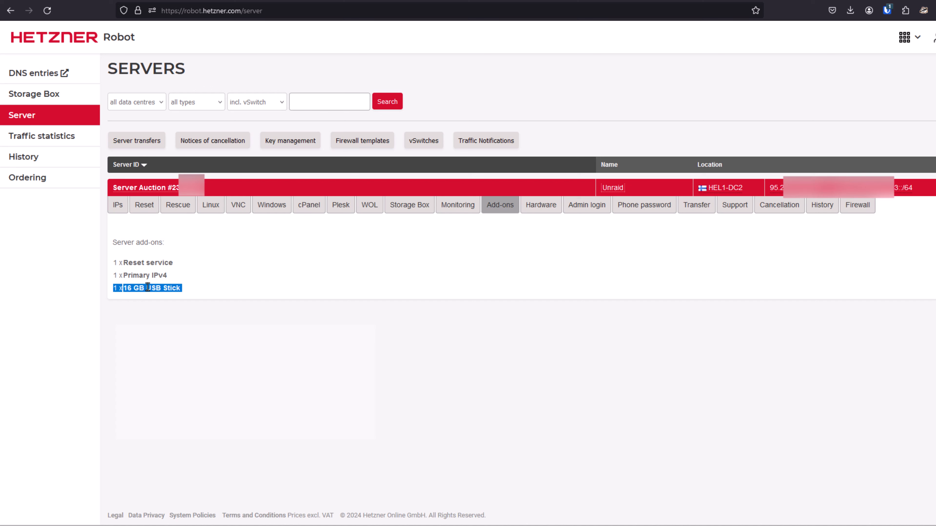
{"action": "left_click", "coordinate": [199, 270]}
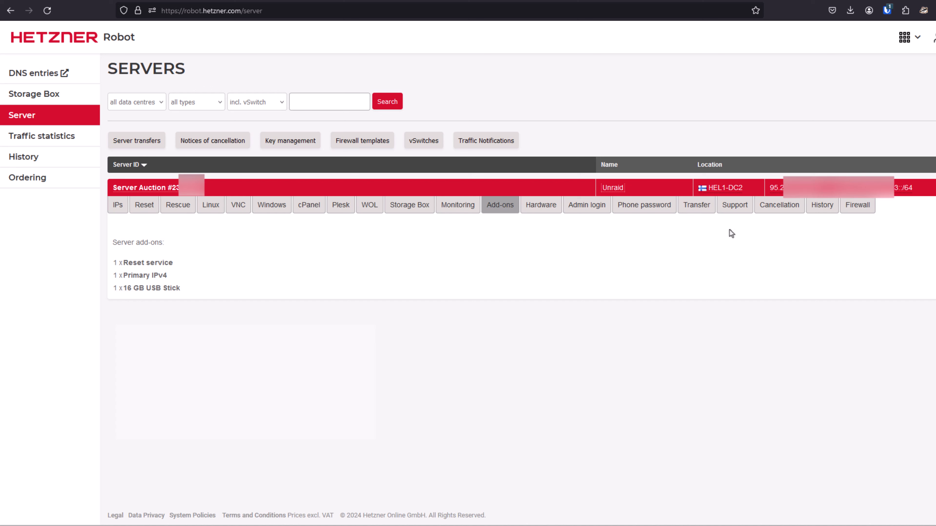
Open a support request for the Unraid server under the topic Other and view its description and attachment fields.
{"action": "left_click", "coordinate": [735, 213]}
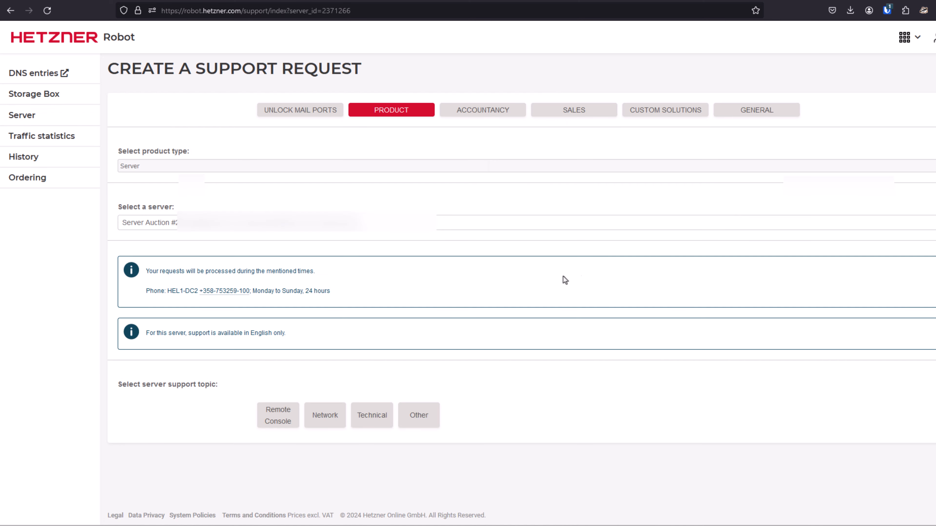
{"action": "left_click", "coordinate": [418, 415]}
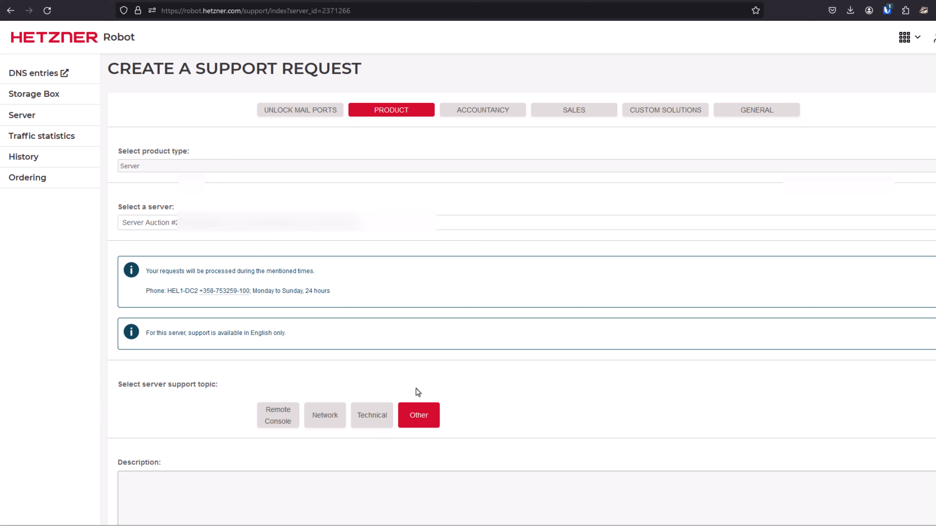
{"action": "scroll", "coordinate": [295, 369], "scroll_direction": "down", "scroll_amount": 4}
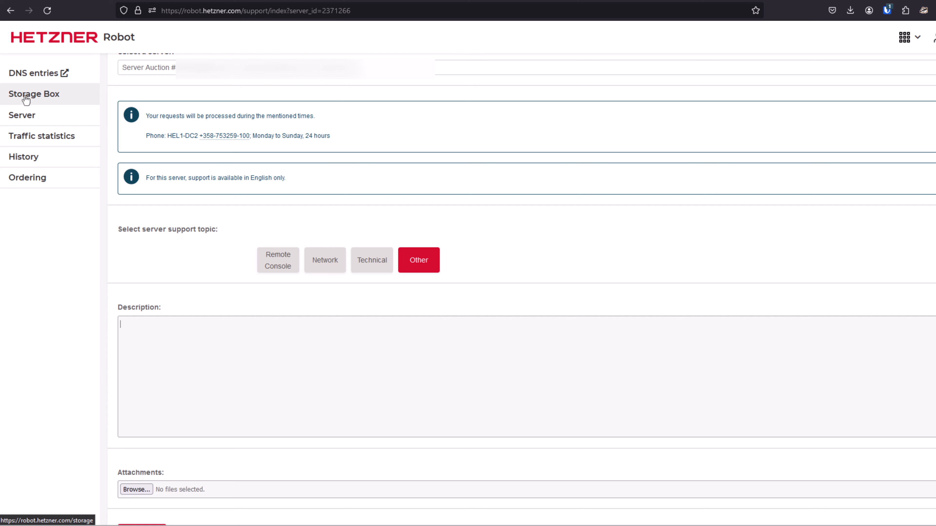
Return to the Unraid server's settings and activate the rescue system with Linux and the us keyboard layout.
{"action": "left_click", "coordinate": [29, 118]}
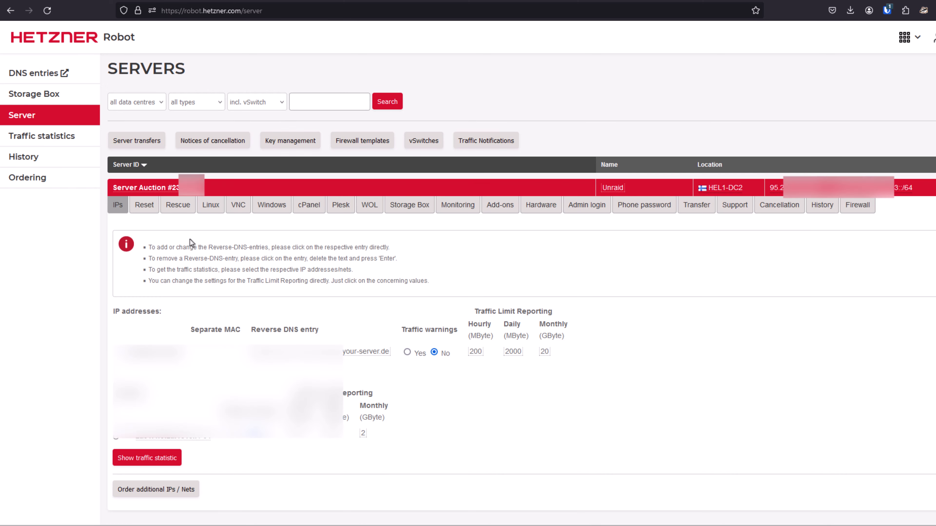
{"action": "left_click", "coordinate": [178, 207]}
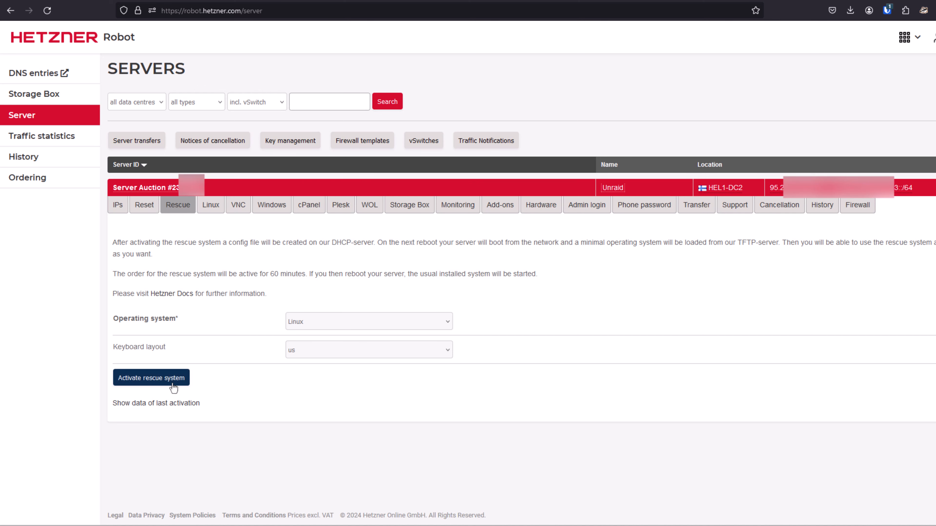
{"action": "left_click", "coordinate": [159, 382]}
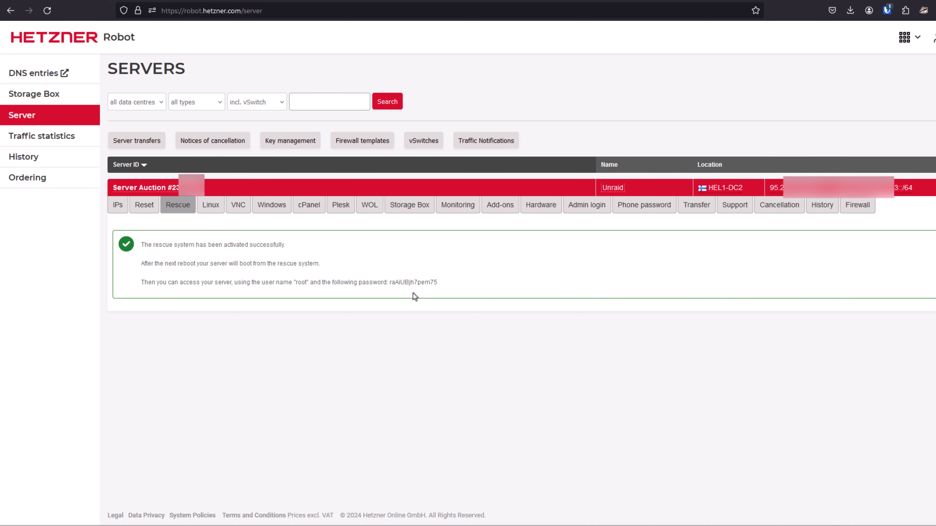
Copy the rescue system's root password into an empty Notepad document and return to Hetzner Robot.
{"action": "double_click", "coordinate": [406, 283]}
{"action": "right_click", "coordinate": [405, 282]}
{"action": "left_click", "coordinate": [425, 292]}
{"action": "key", "text": "alt+Tab"}
{"action": "right_click", "coordinate": [589, 174]}
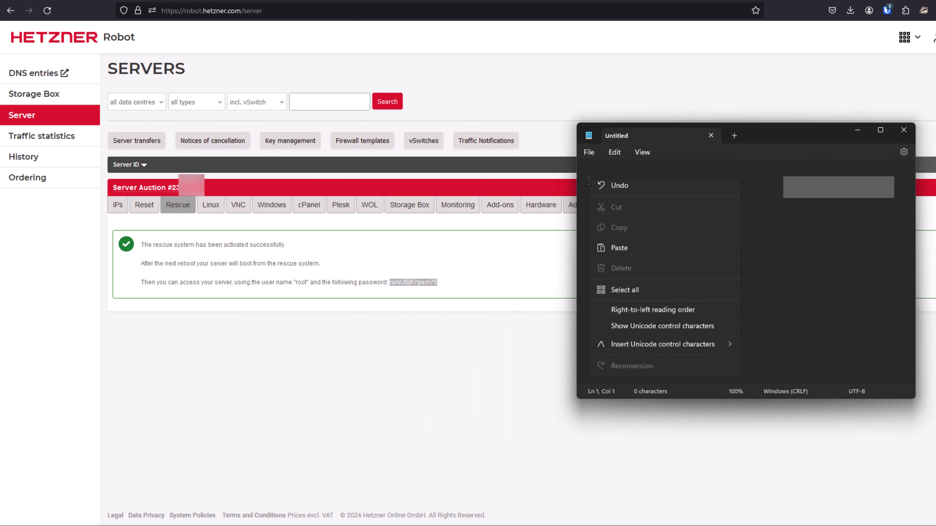
{"action": "left_click", "coordinate": [629, 253]}
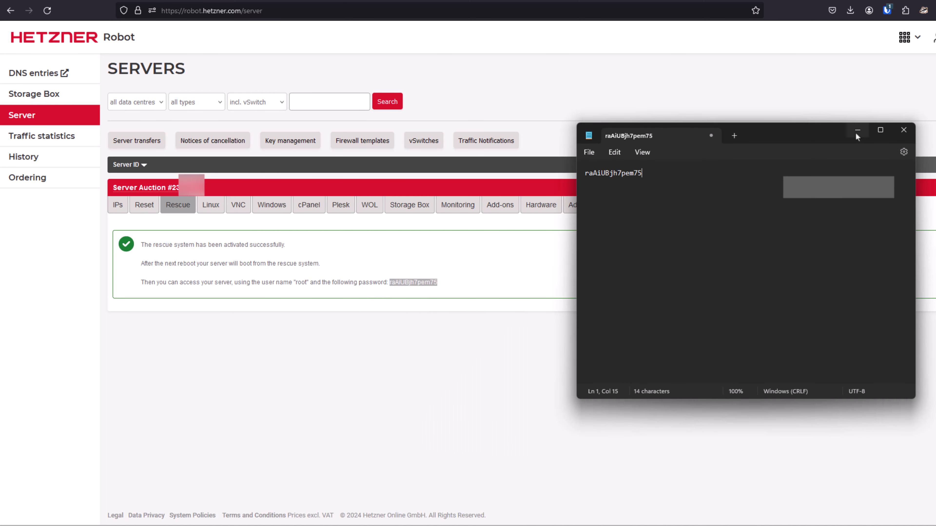
{"action": "left_click", "coordinate": [266, 259]}
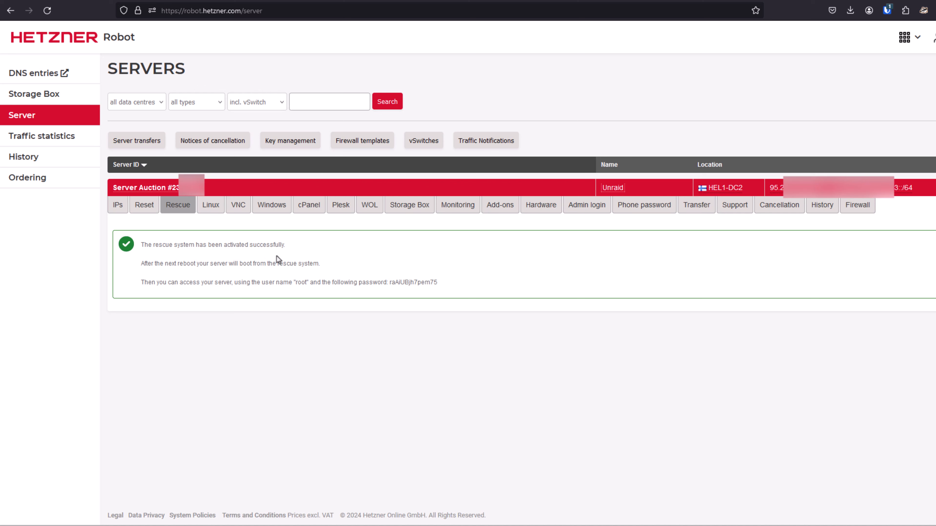
Send a reset request for the Unraid server with the option "Execute an automatic hardware reset".
{"action": "left_click", "coordinate": [144, 206]}
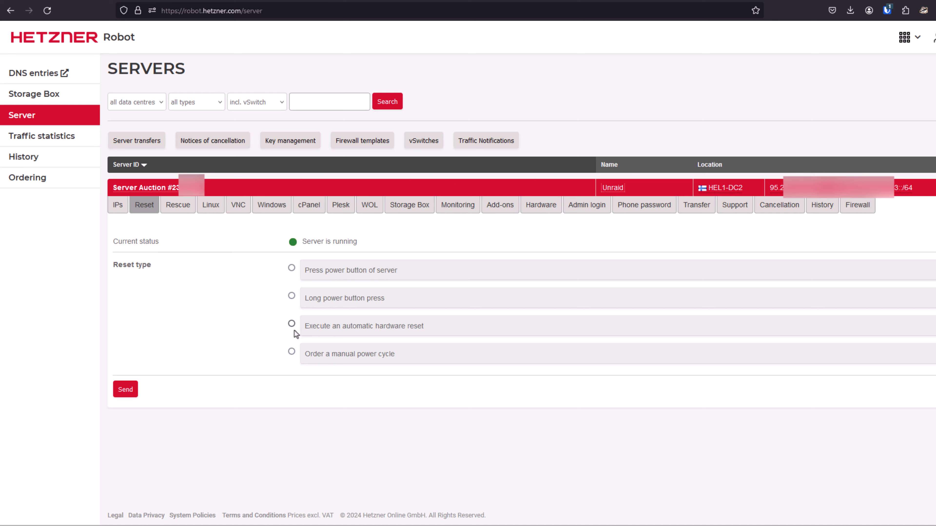
{"action": "left_click", "coordinate": [292, 324]}
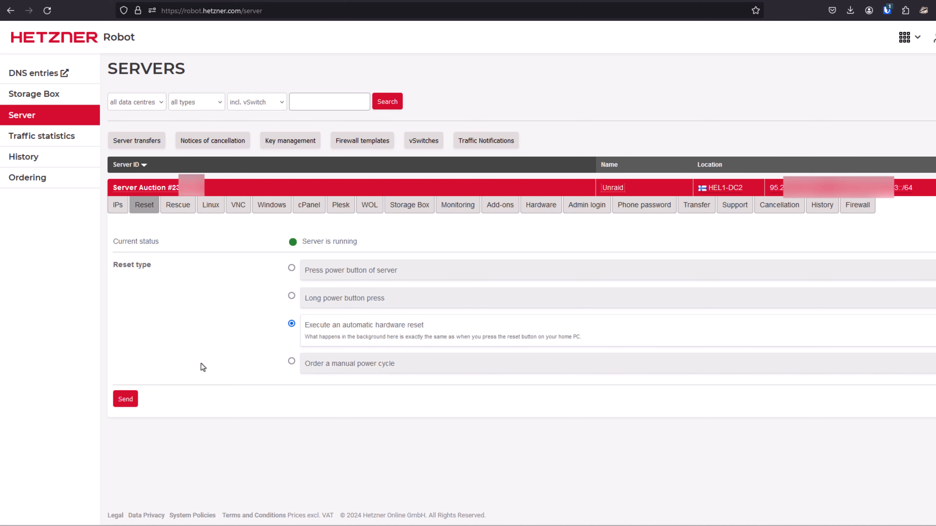
{"action": "left_click", "coordinate": [129, 400]}
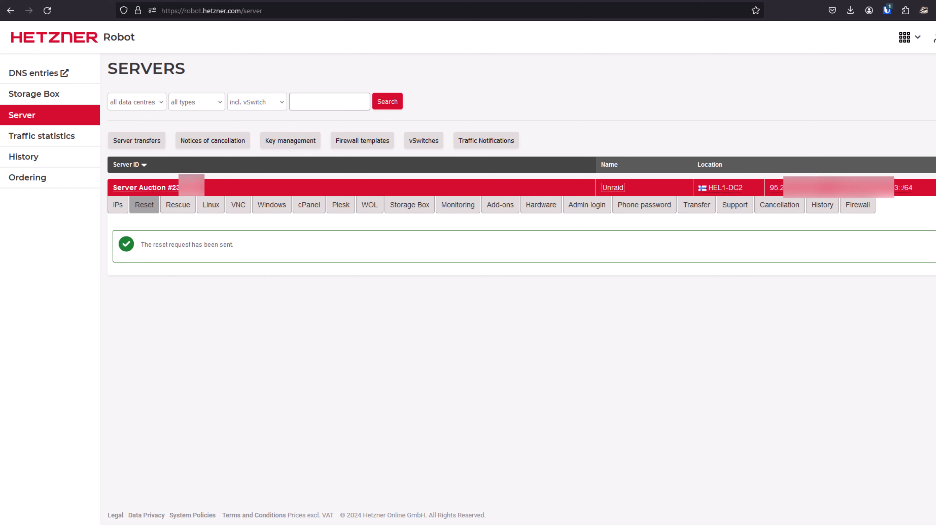
In the Command Prompt, start an SSH connection as root to the server's IP address and accept the host key.
{"action": "key", "text": "alt+Tab"}
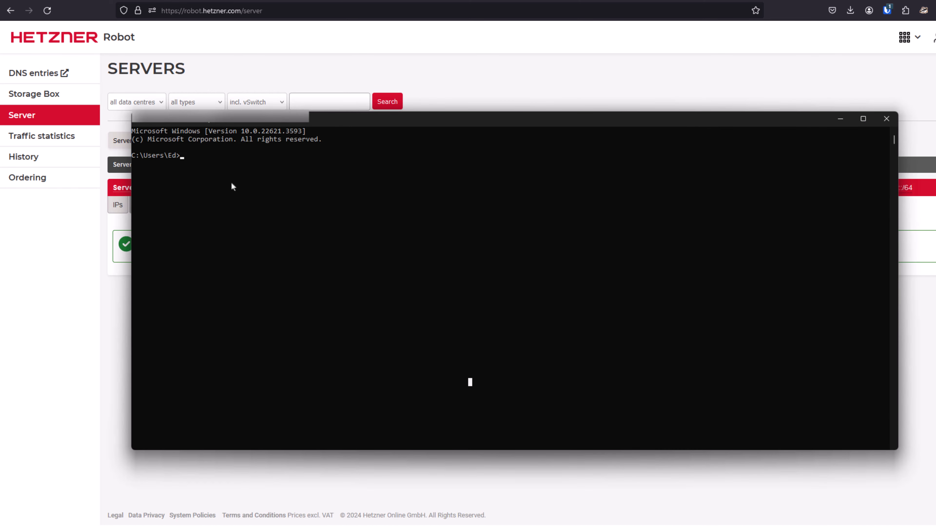
{"action": "type", "text": "ssh root@"}
{"action": "right_click", "coordinate": [258, 192]}
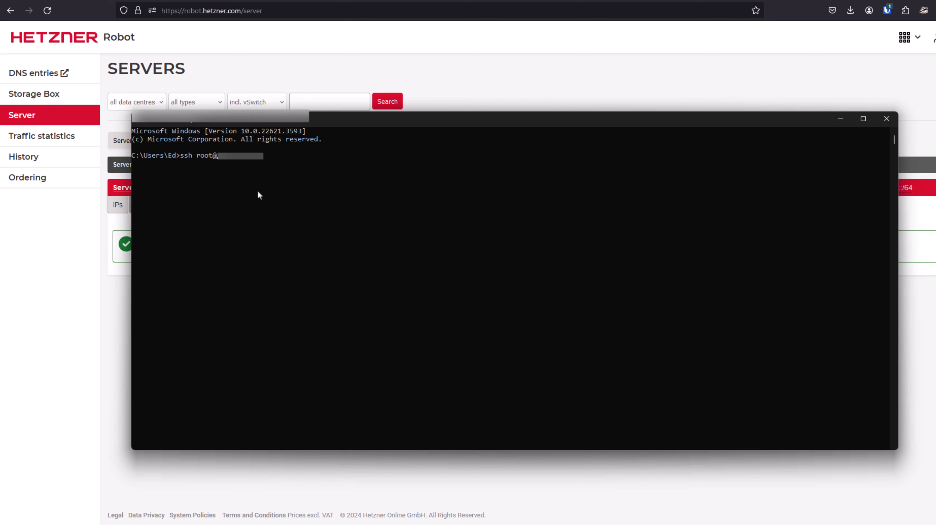
{"action": "key", "text": "Return"}
{"action": "type", "text": "yes"}
{"action": "key", "text": "Return"}
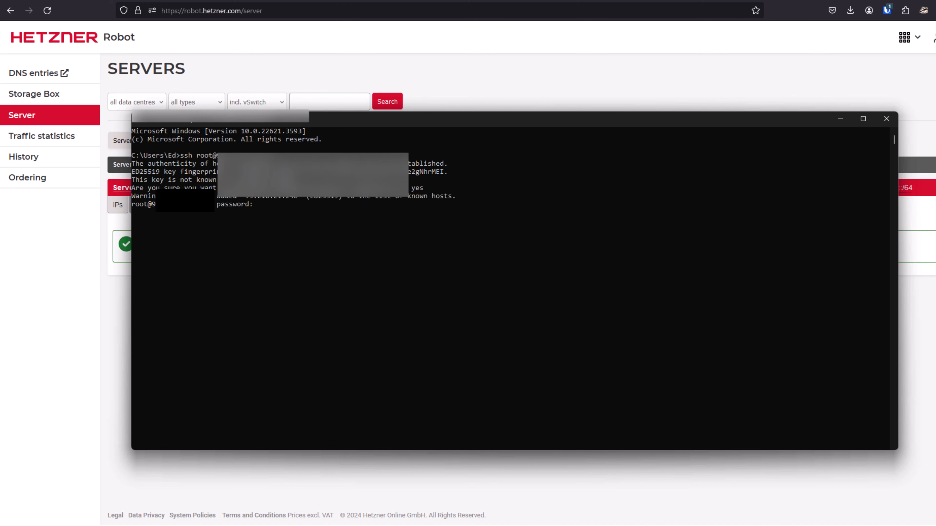
Copy the root password from Notepad and enter it at the SSH password prompt to log in to the rescue system.
{"action": "key", "text": "alt+Tab"}
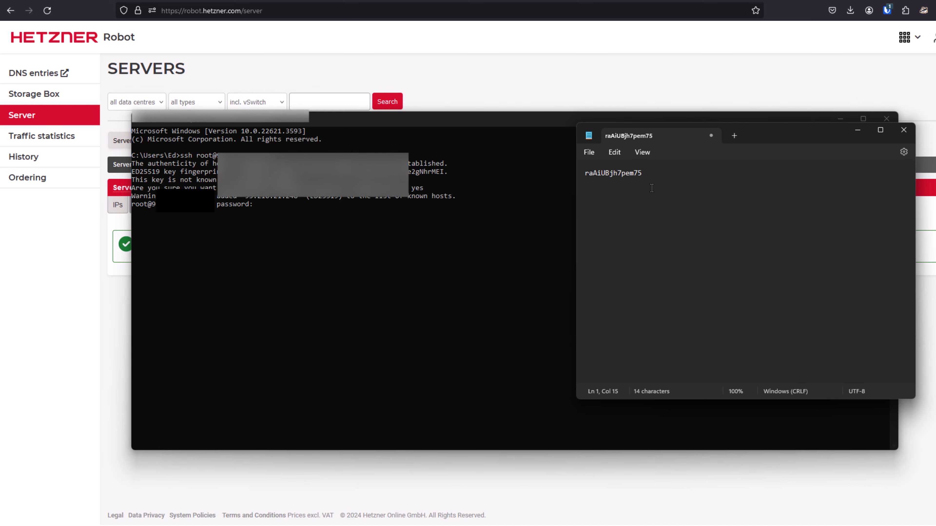
{"action": "double_click", "coordinate": [623, 176]}
{"action": "left_click", "coordinate": [256, 207]}
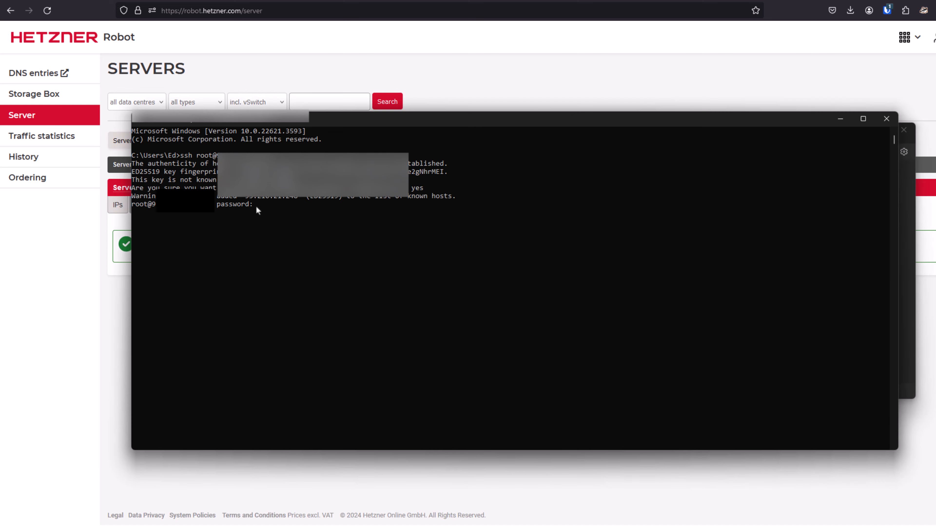
{"action": "key", "text": "ctrl+v"}
{"action": "key", "text": "Return"}
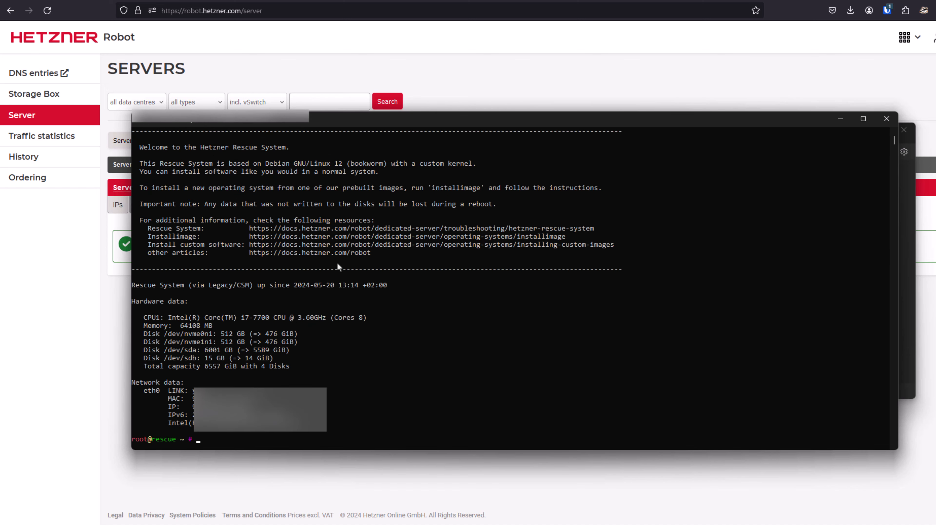
Highlight the installimage command in the rescue system's welcome text, and clear the terminal.
{"action": "double_click", "coordinate": [448, 188]}
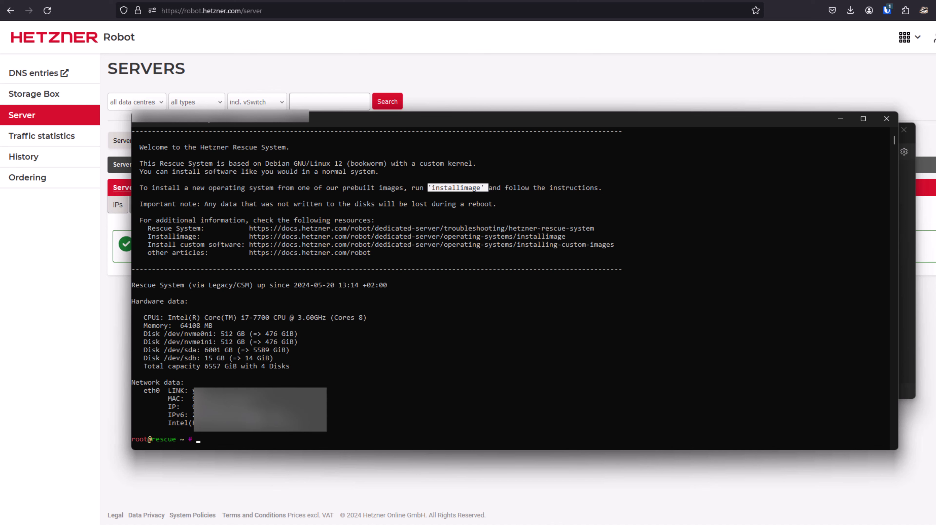
{"action": "left_click", "coordinate": [375, 353]}
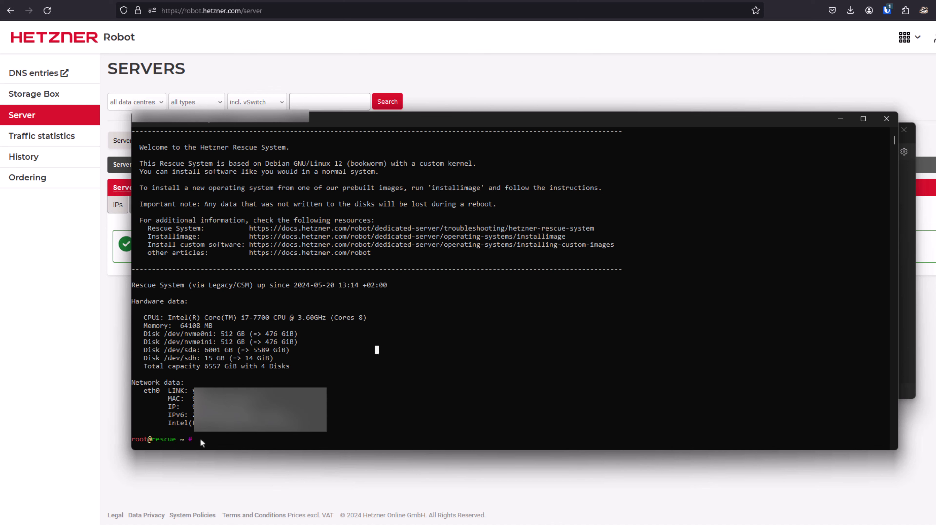
{"action": "type", "text": "clea"}
{"action": "type", "text": "r"}
{"action": "key", "text": "Return"}
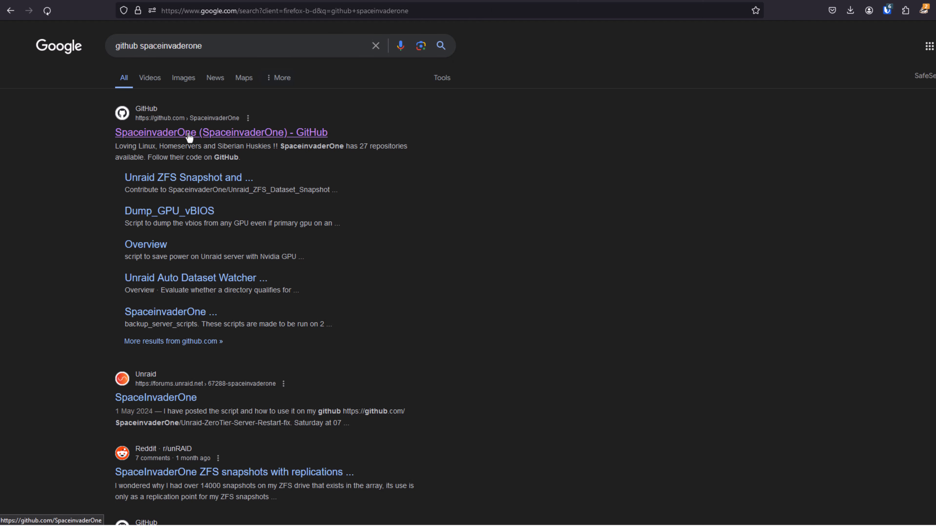
Open SpaceinvaderOne's GitHub profile from the search results and go to the DataCenter_Unraid_Installer repository.
{"action": "left_click", "coordinate": [189, 134]}
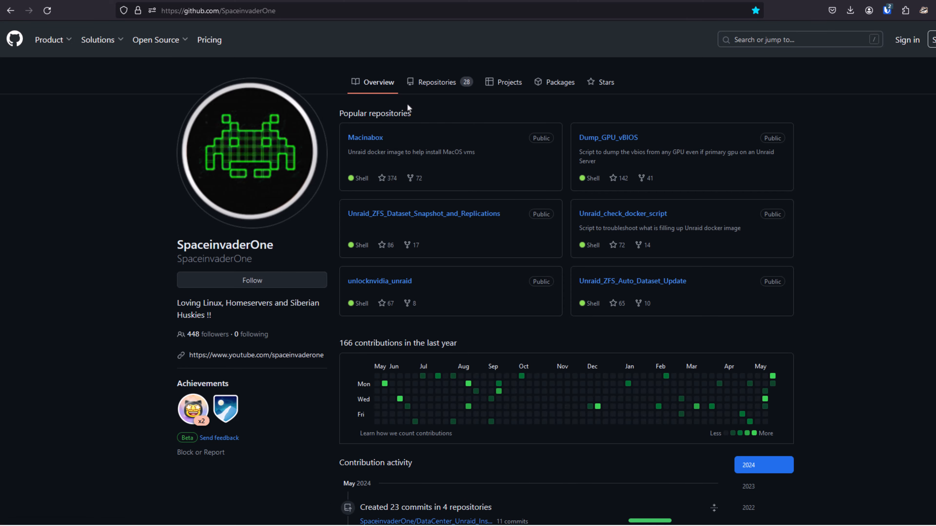
{"action": "left_click", "coordinate": [436, 84]}
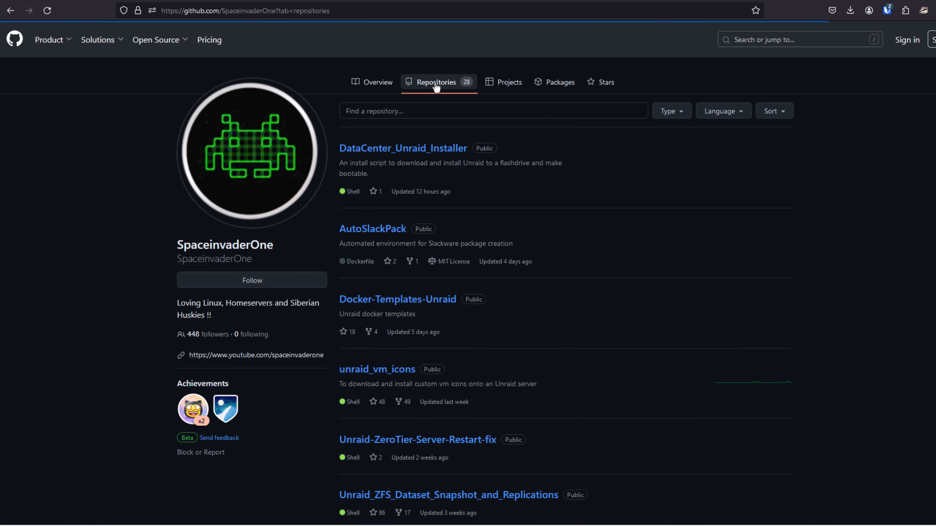
{"action": "left_click", "coordinate": [394, 152]}
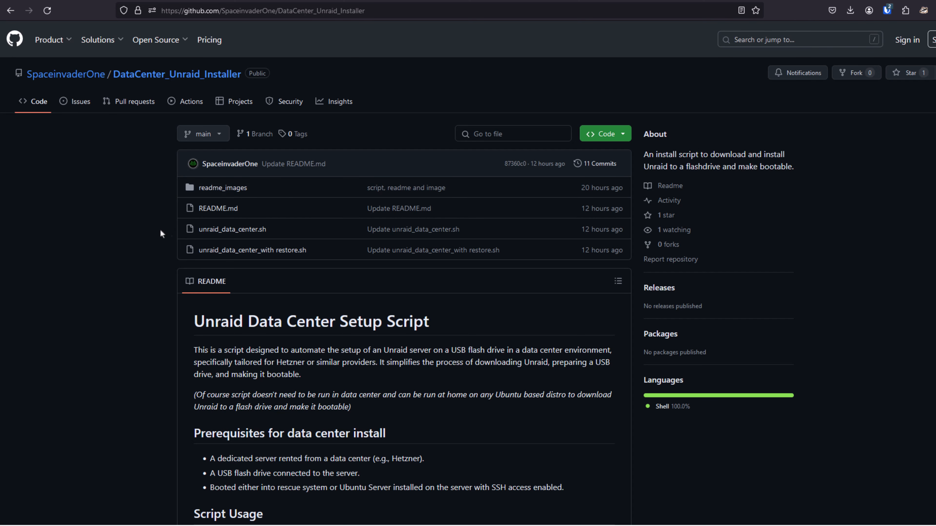
Copy the curl command for install.sh from the README's Script Usage section and run it in the rescue system's terminal.
{"action": "scroll", "coordinate": [155, 229], "scroll_direction": "down", "scroll_amount": 5}
{"action": "scroll", "coordinate": [155, 233], "scroll_direction": "down", "scroll_amount": 6}
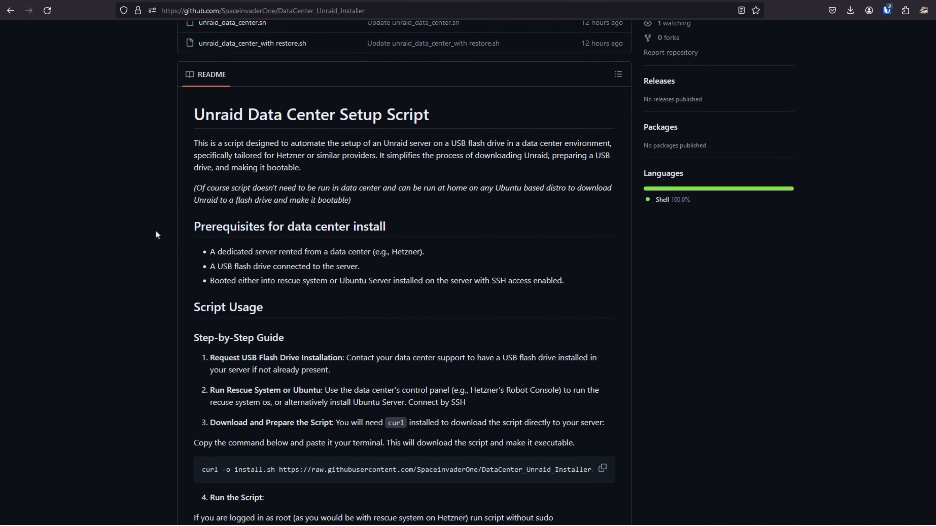
{"action": "scroll", "coordinate": [155, 229], "scroll_direction": "down", "scroll_amount": 1}
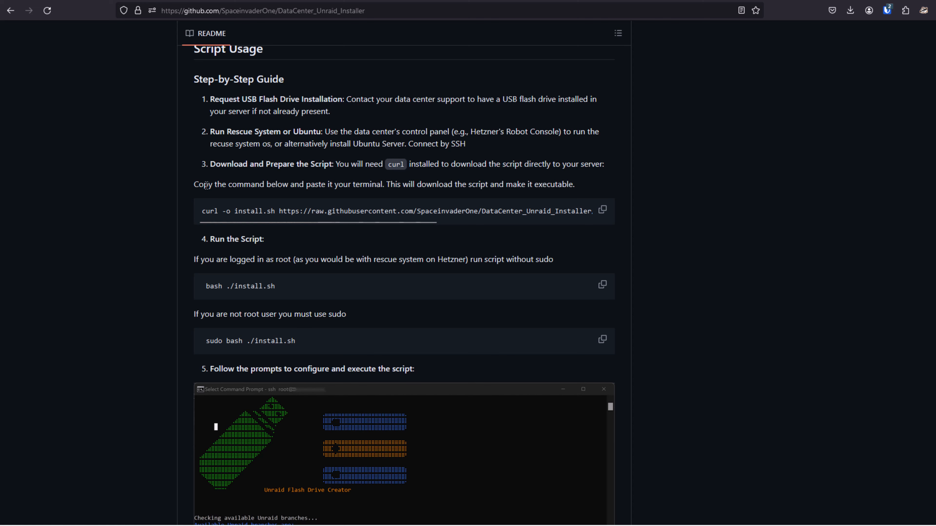
{"action": "left_click", "coordinate": [602, 210]}
{"action": "key", "text": "alt+Tab"}
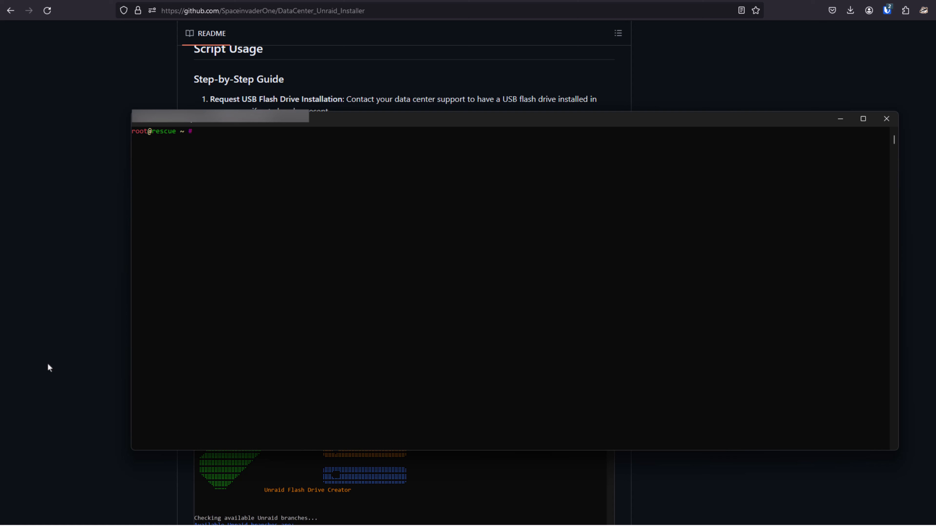
{"action": "right_click", "coordinate": [196, 133]}
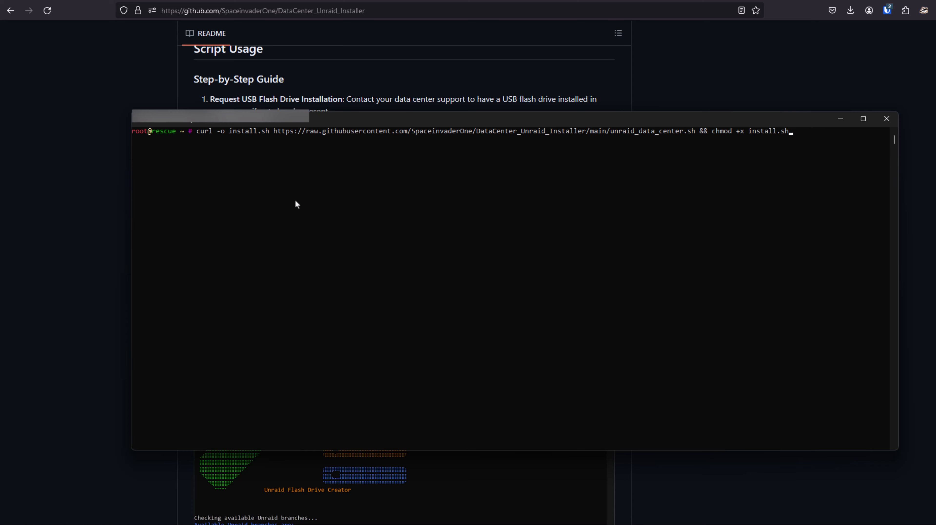
{"action": "key", "text": "Return"}
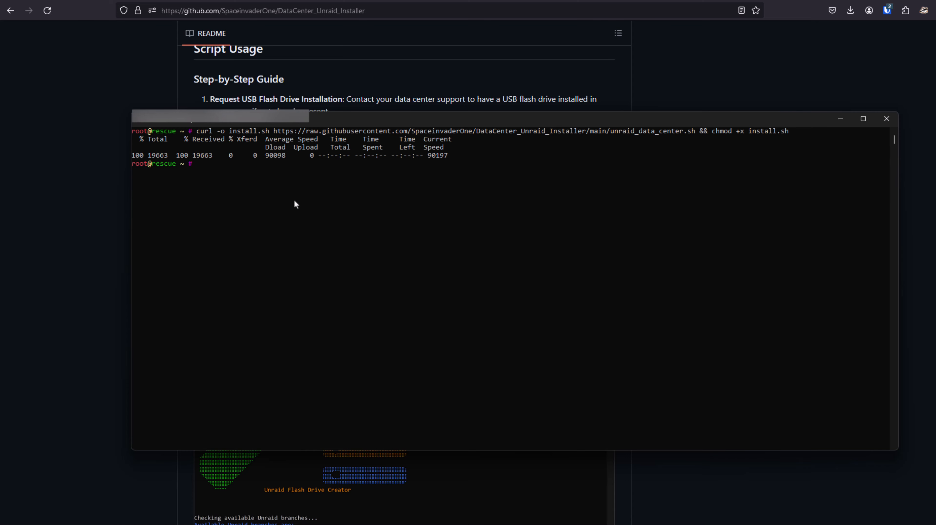
In the README's Run the Script section, highlight the instruction for root users and copy the command bash ./install.sh.
{"action": "left_click", "coordinate": [102, 181]}
{"action": "scroll", "coordinate": [279, 308], "scroll_direction": "down", "scroll_amount": 2}
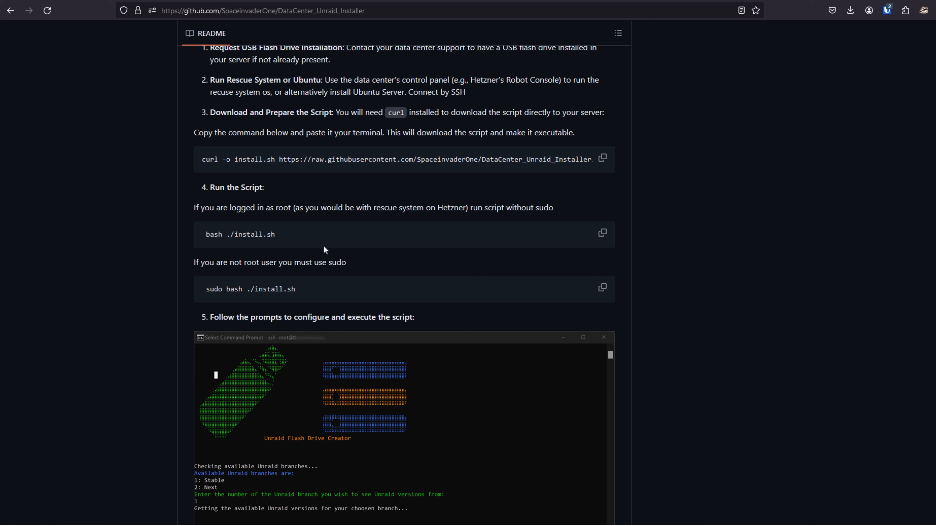
{"action": "left_click_drag", "start_coordinate": [554, 207], "coordinate": [194, 206]}
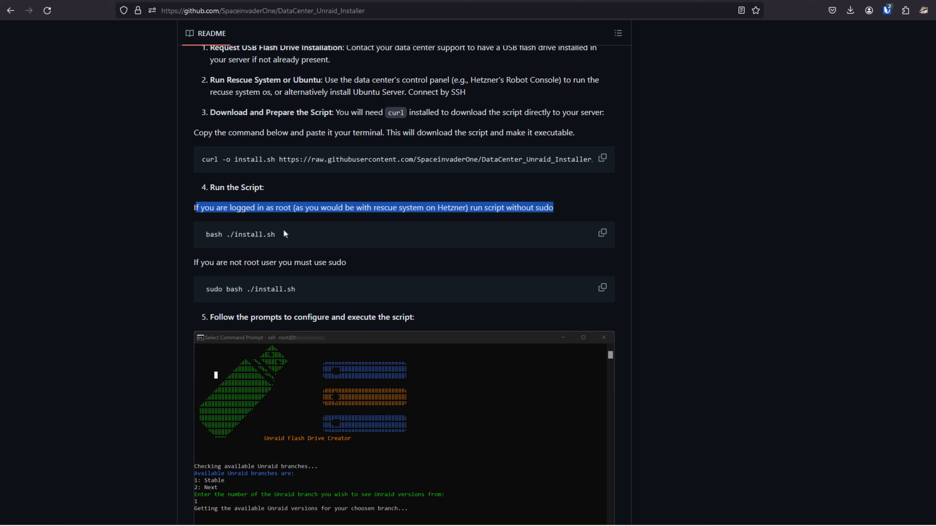
{"action": "left_click", "coordinate": [599, 237]}
{"action": "left_click", "coordinate": [386, 268]}
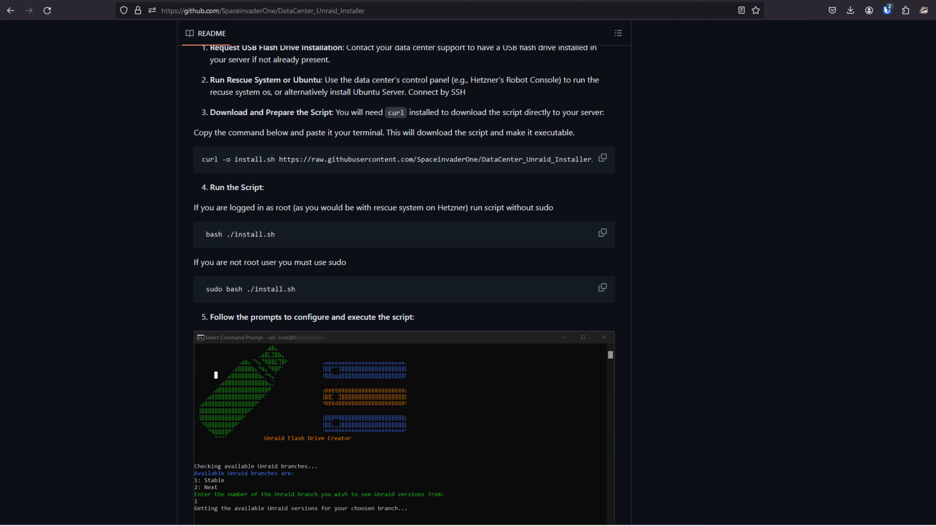
Run bash ./install.sh in the rescue system's terminal, choosing the Stable branch and Unraid 6.12.10.
{"action": "key", "text": "alt+Tab"}
{"action": "right_click", "coordinate": [228, 196]}
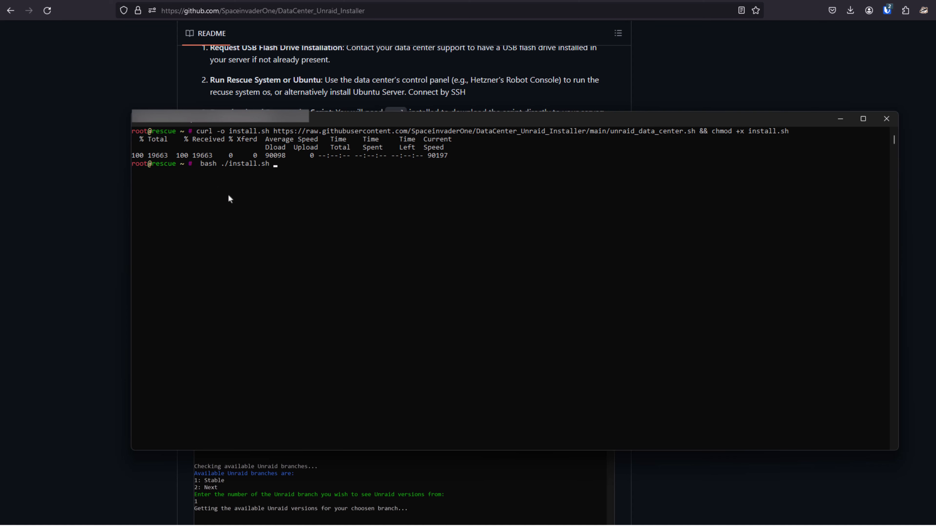
{"action": "key", "text": "Return"}
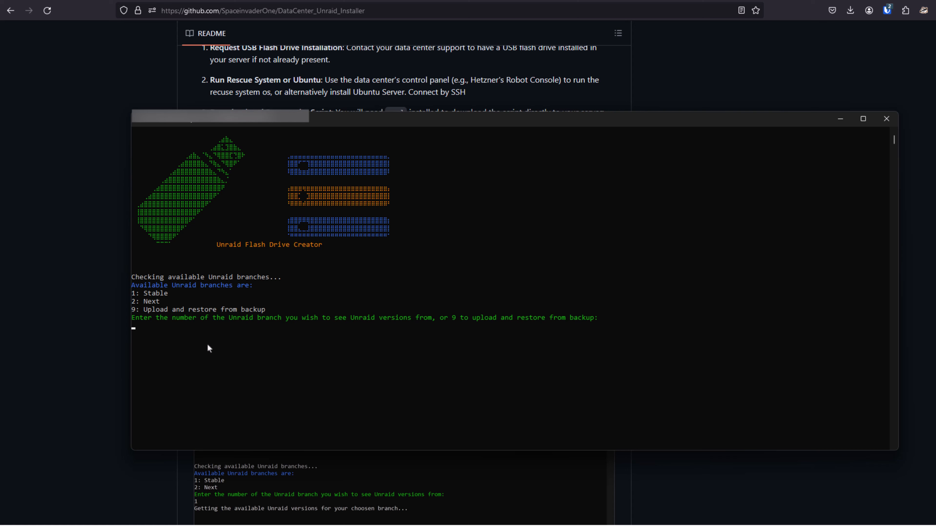
{"action": "type", "text": "1"}
{"action": "key", "text": "Return"}
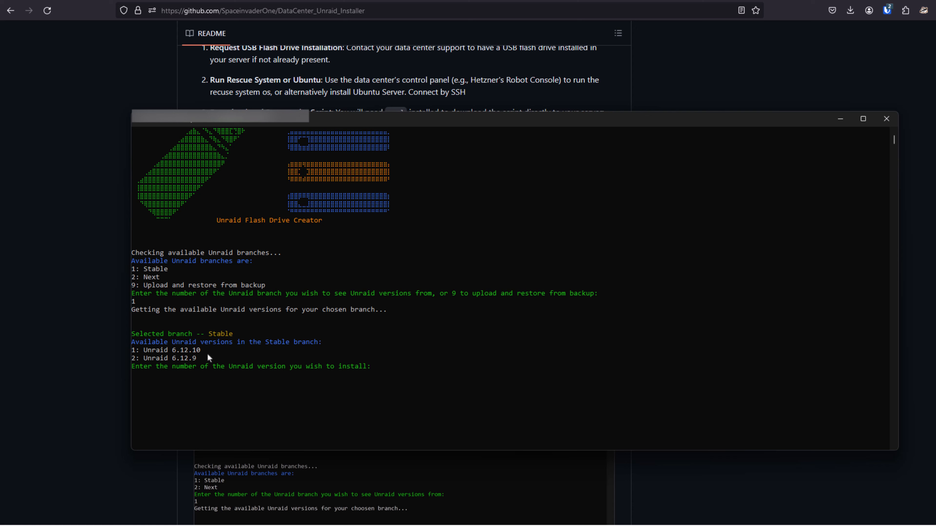
{"action": "type", "text": "1"}
{"action": "key", "text": "Return"}
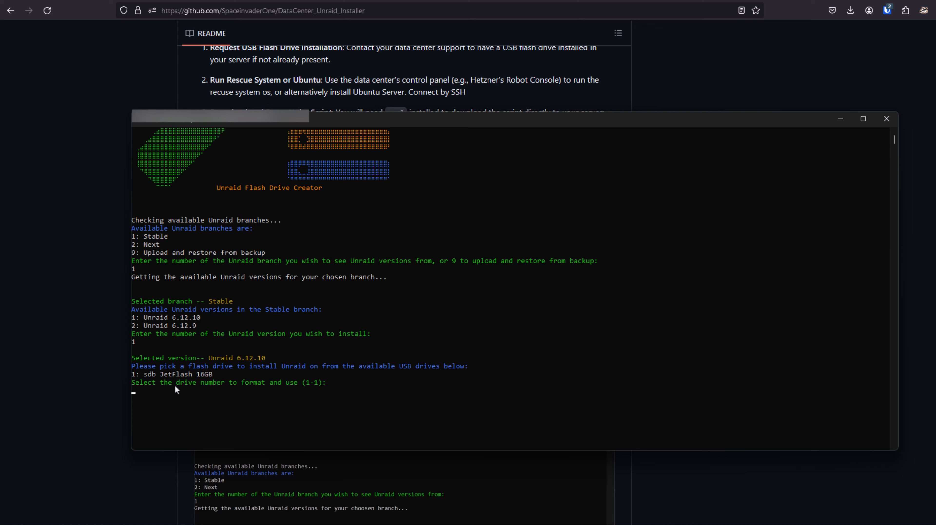
Select the sdb JetFlash 16GB drive as the install target and agree to erase all its data.
{"action": "type", "text": "1"}
{"action": "key", "text": "Return"}
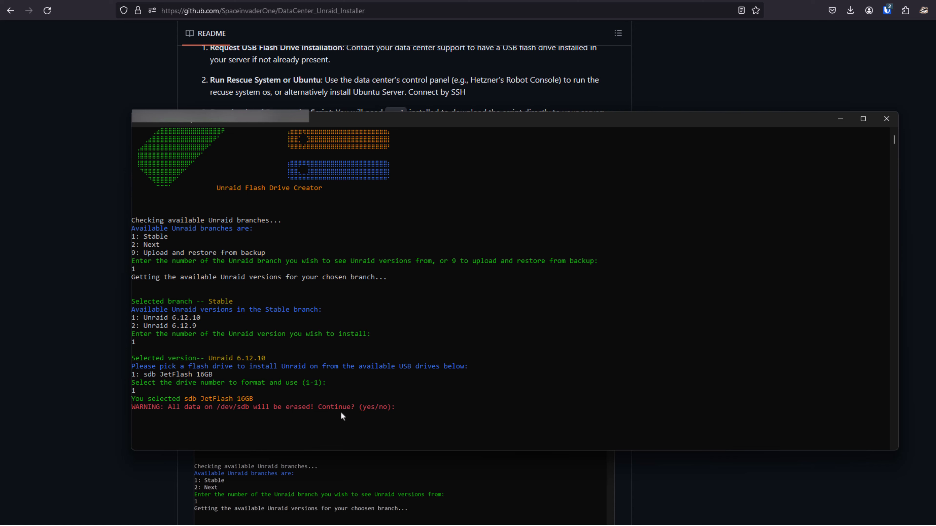
{"action": "scroll", "coordinate": [306, 432], "scroll_direction": "up", "scroll_amount": 1}
{"action": "type", "text": "yes"}
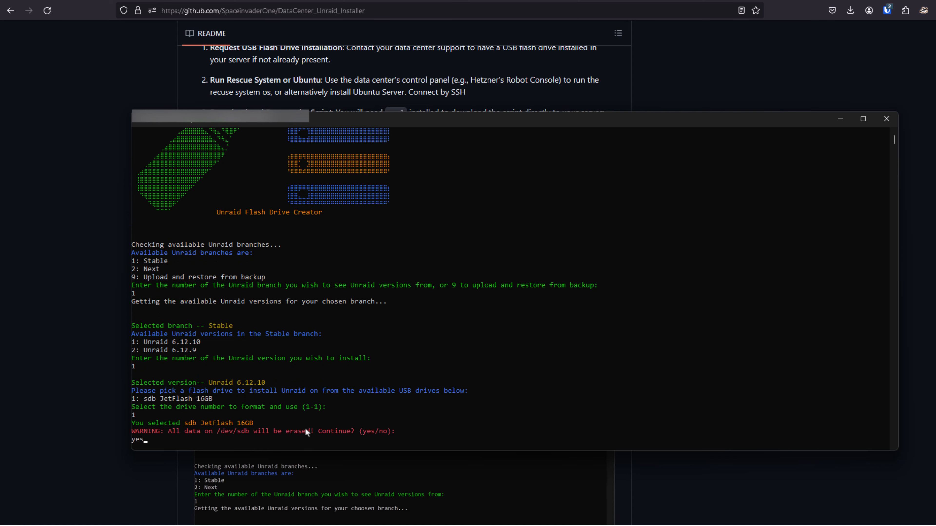
{"action": "key", "text": "Return"}
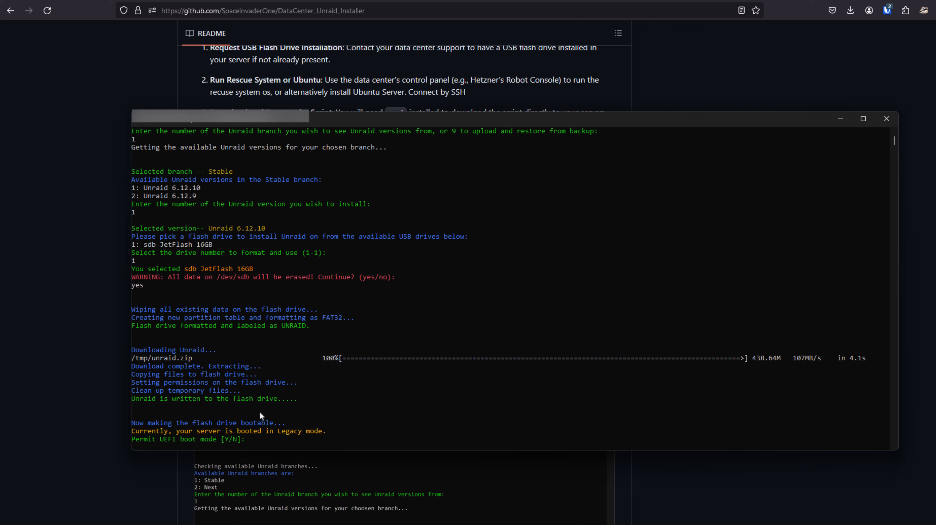
Highlight the line about the server's Legacy boot mode, and answer n to permitting UEFI boot mode.
{"action": "left_click_drag", "start_coordinate": [326, 434], "coordinate": [223, 435]}
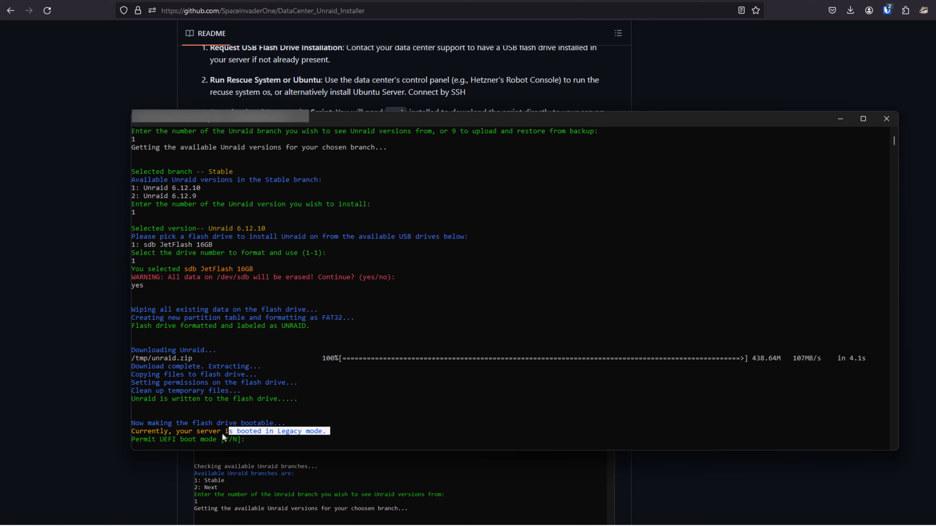
{"action": "left_click_drag", "start_coordinate": [139, 434], "coordinate": [133, 434]}
{"action": "left_click", "coordinate": [356, 412]}
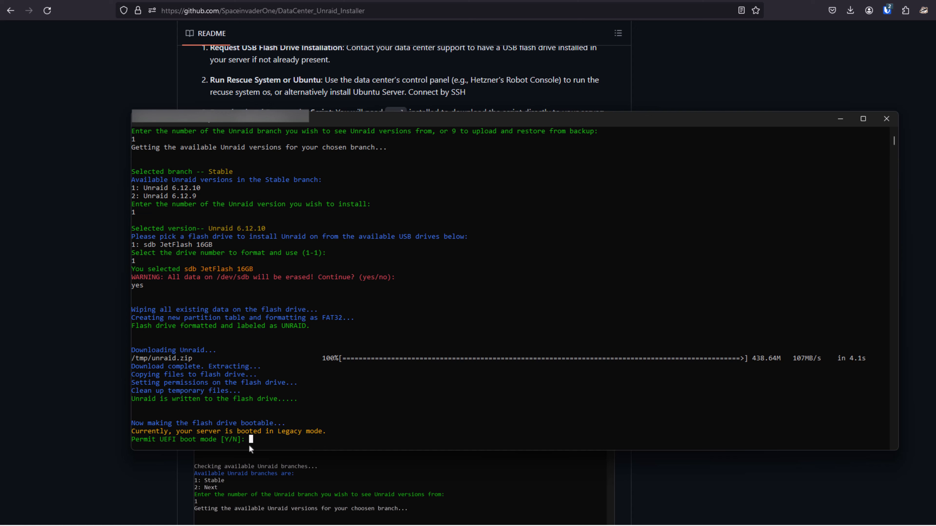
{"action": "type", "text": "n"}
{"action": "key", "text": "Return"}
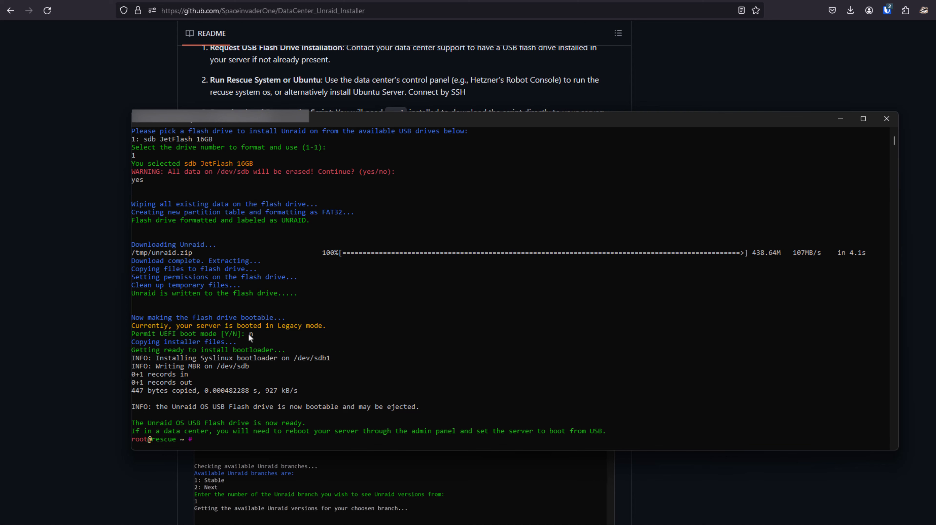
Close the terminal and send an automatic hardware reset for the Unraid server from Hetzner Robot.
{"action": "left_click", "coordinate": [886, 119]}
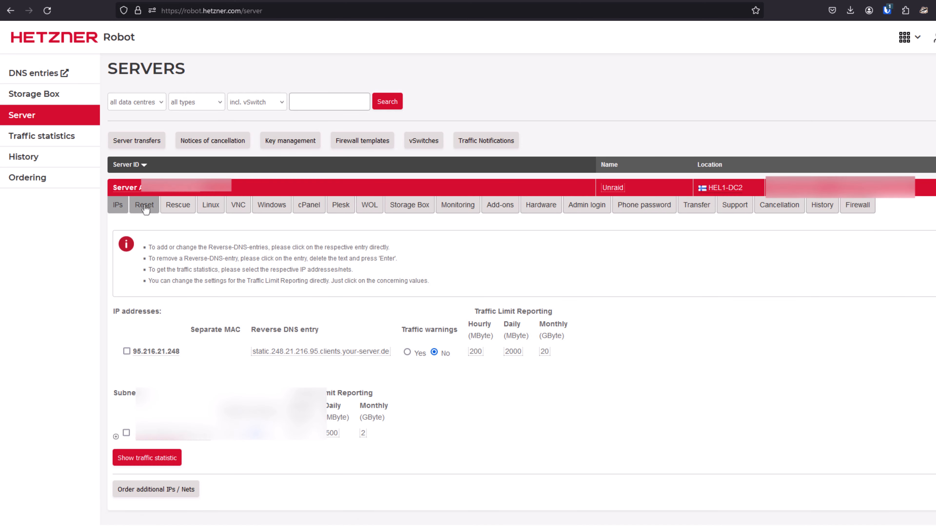
{"action": "left_click", "coordinate": [145, 207]}
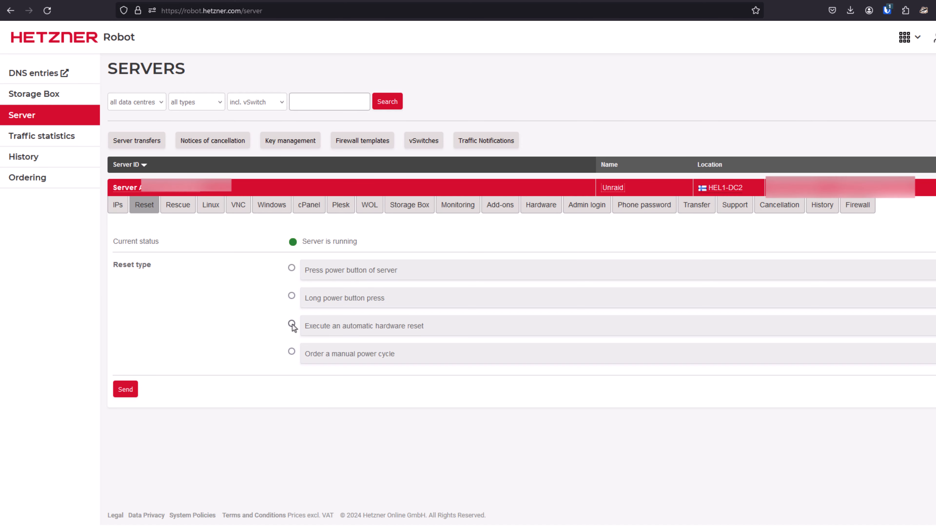
{"action": "left_click", "coordinate": [292, 325]}
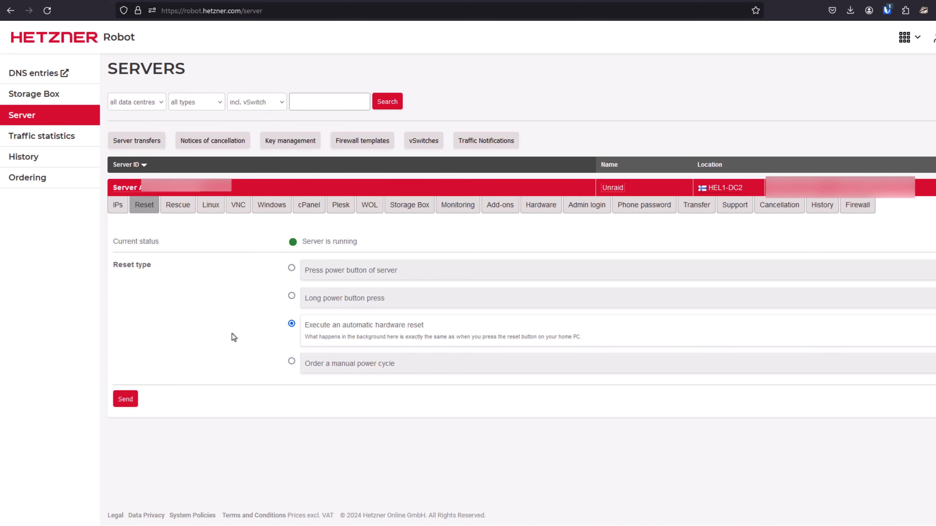
{"action": "left_click", "coordinate": [126, 400]}
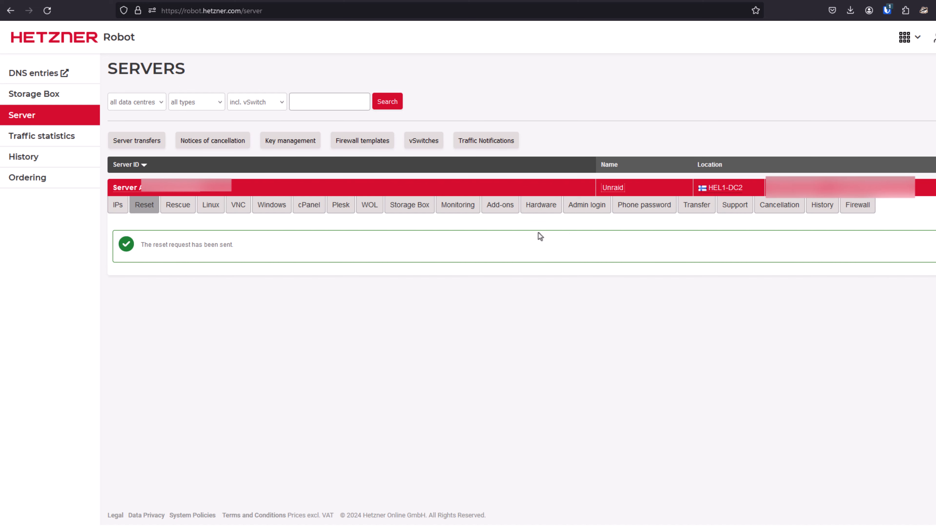
Open the server's firewall settings and view the available firewall templates without applying one.
{"action": "left_click", "coordinate": [858, 208]}
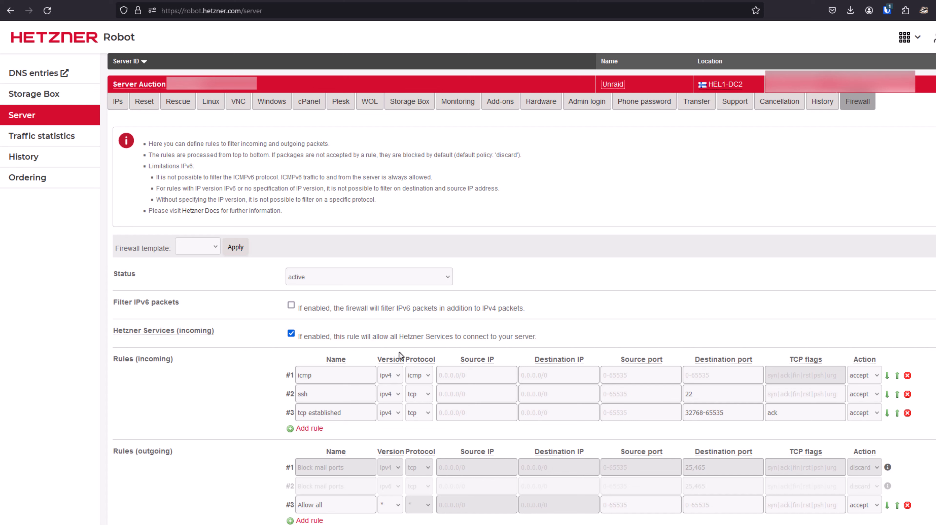
{"action": "left_click", "coordinate": [216, 247]}
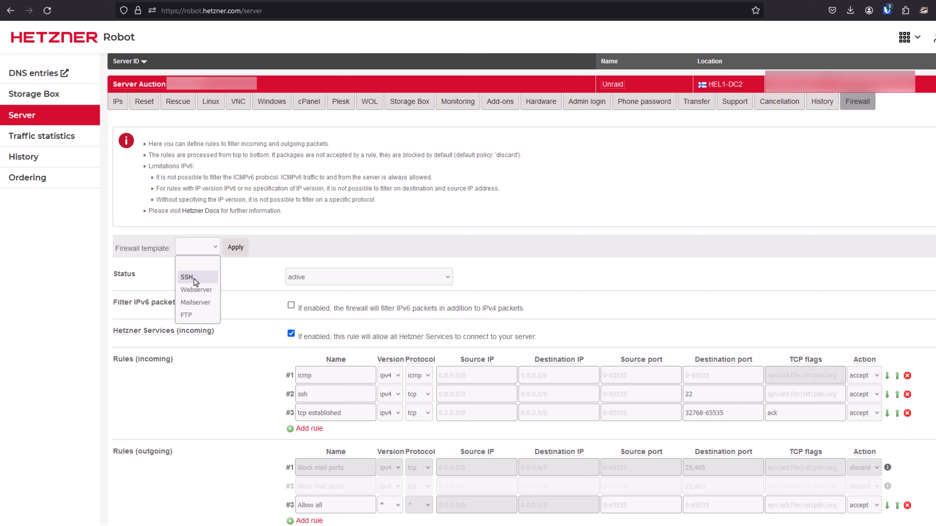
{"action": "left_click", "coordinate": [560, 326]}
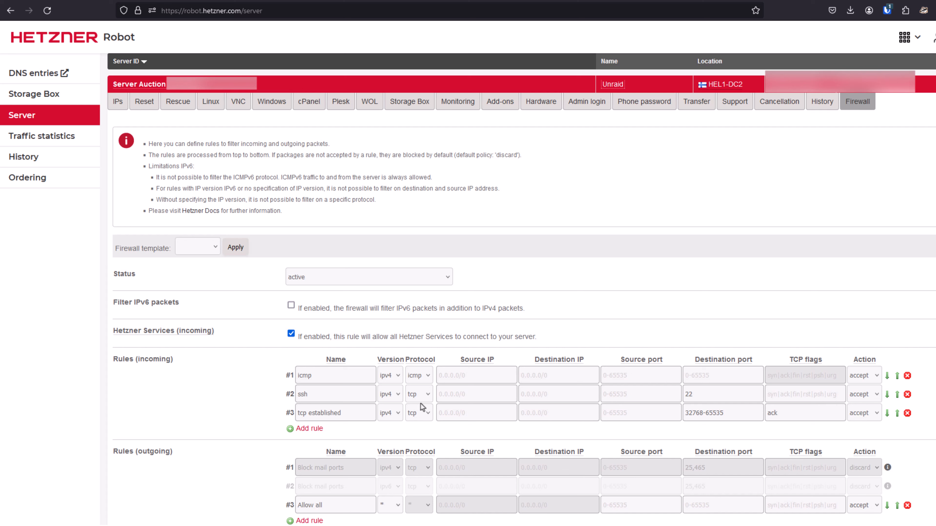
Add an incoming firewall rule named 80 with version ipv4, protocol tcp, destination port 80 and action accept.
{"action": "left_click", "coordinate": [342, 430]}
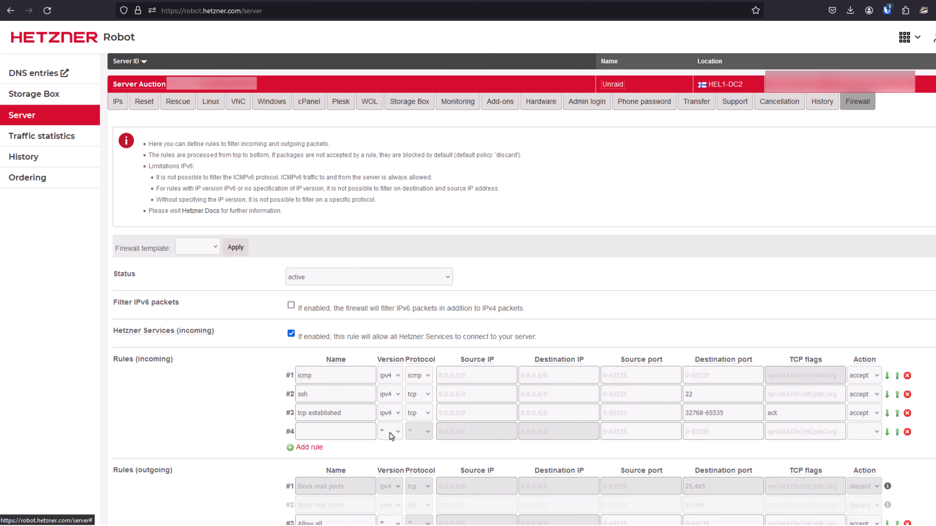
{"action": "left_click", "coordinate": [340, 433]}
{"action": "left_click", "coordinate": [390, 432]}
{"action": "left_click", "coordinate": [391, 460]}
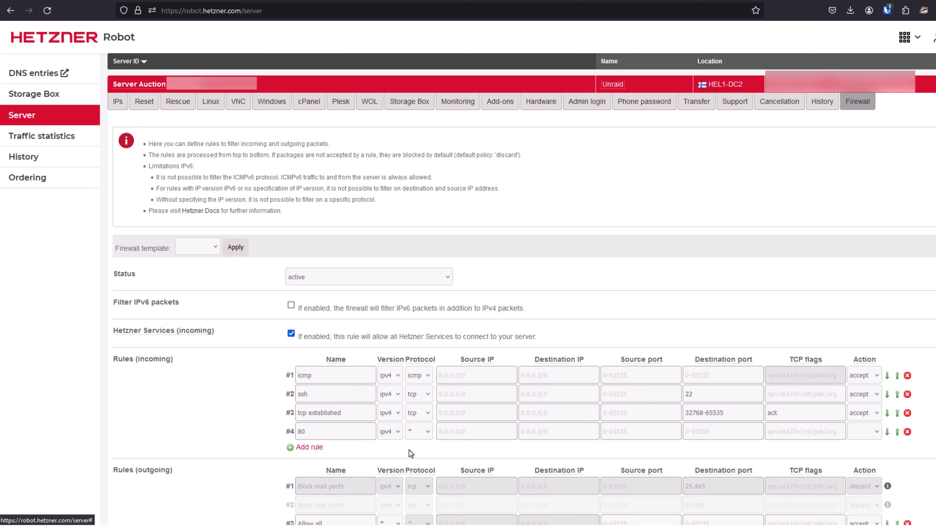
{"action": "left_click", "coordinate": [420, 435]}
{"action": "left_click", "coordinate": [415, 338]}
{"action": "left_click", "coordinate": [713, 438]}
{"action": "type", "text": "80"}
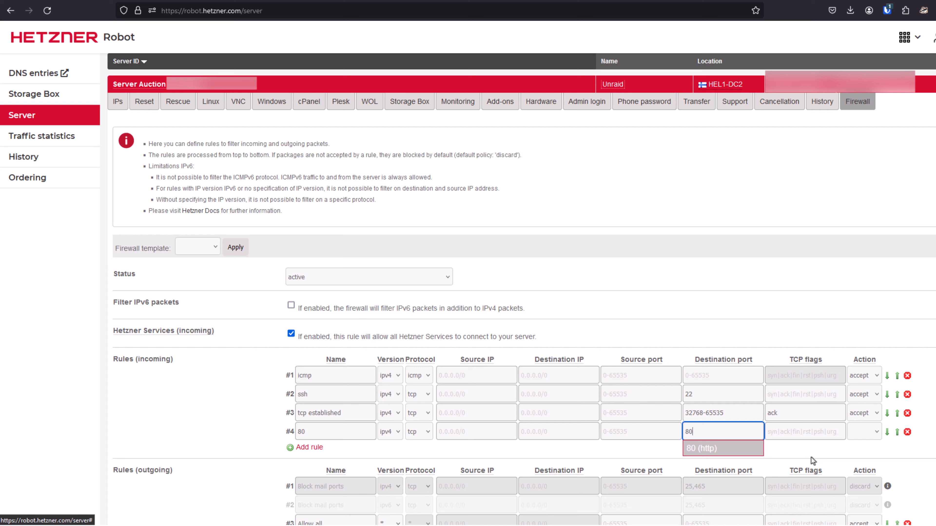
{"action": "left_click", "coordinate": [863, 431]}
{"action": "left_click", "coordinate": [862, 462]}
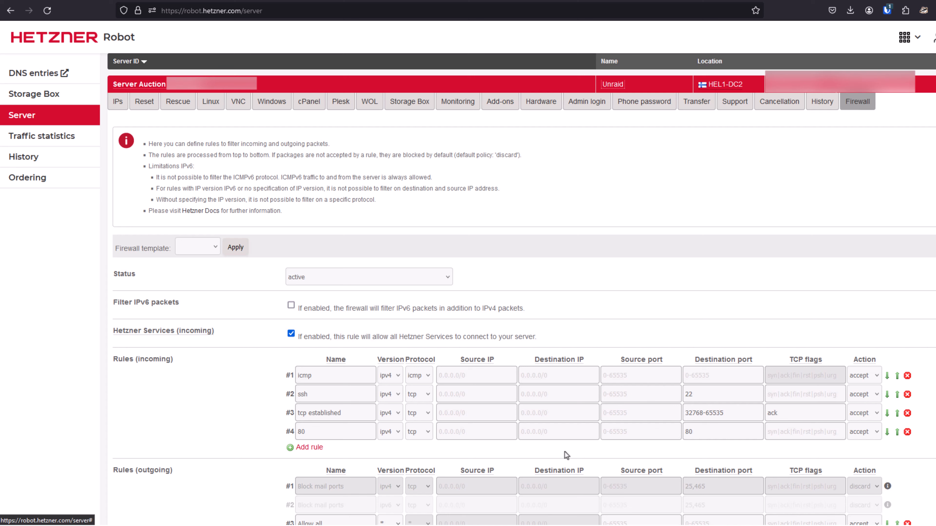
Point out the new rule's source IP field, leave it empty, and save the firewall configuration.
{"action": "left_click", "coordinate": [452, 432]}
{"action": "scroll", "coordinate": [221, 448], "scroll_direction": "down", "scroll_amount": 3}
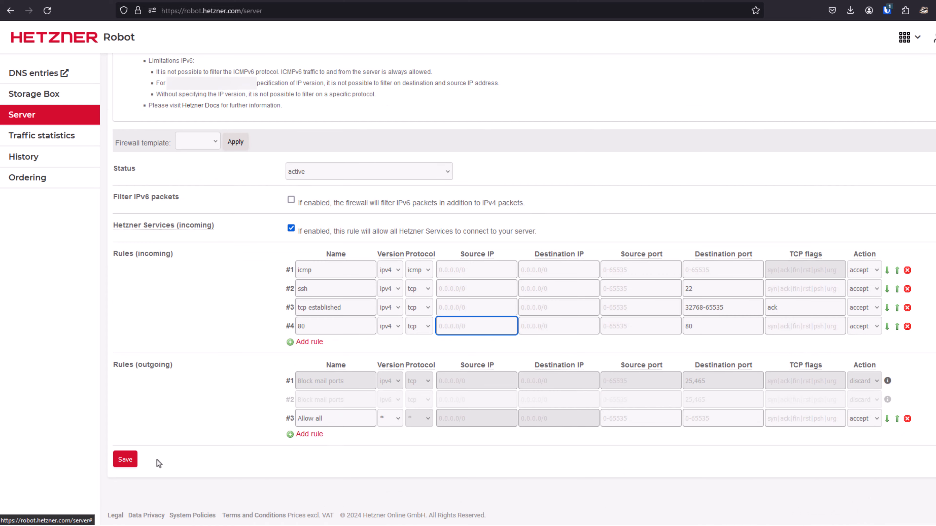
{"action": "left_click", "coordinate": [125, 460]}
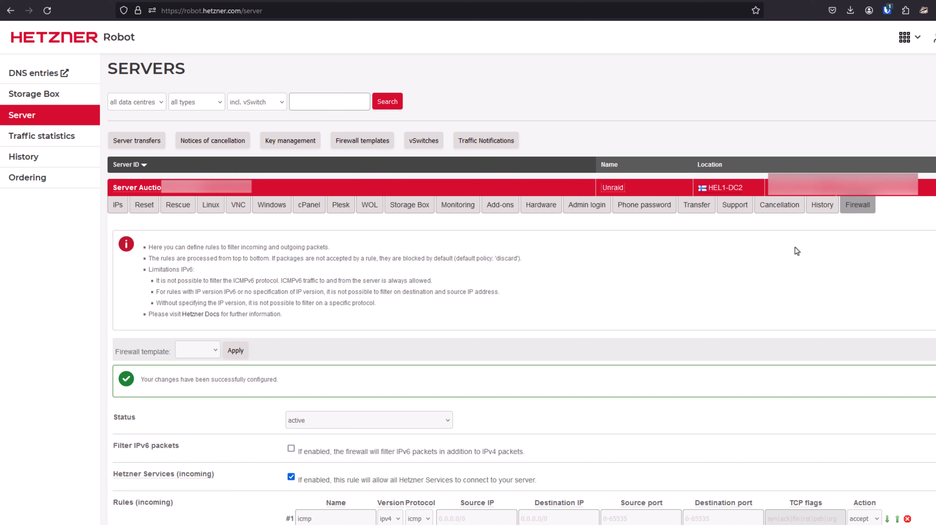
Copy the server's IP address from its Hetzner entry and open it in a new browser tab.
{"action": "left_click", "coordinate": [787, 194]}
{"action": "key", "text": "ctrl+t"}
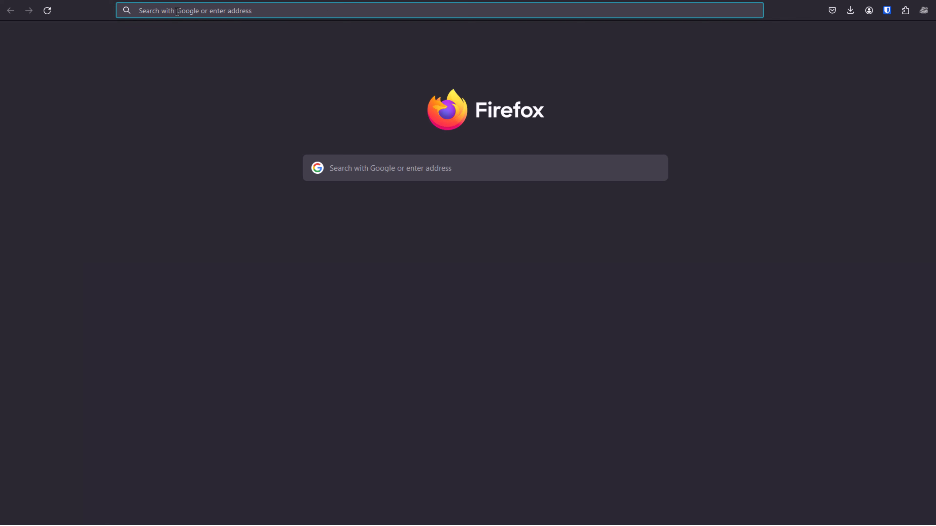
{"action": "right_click", "coordinate": [169, 11]}
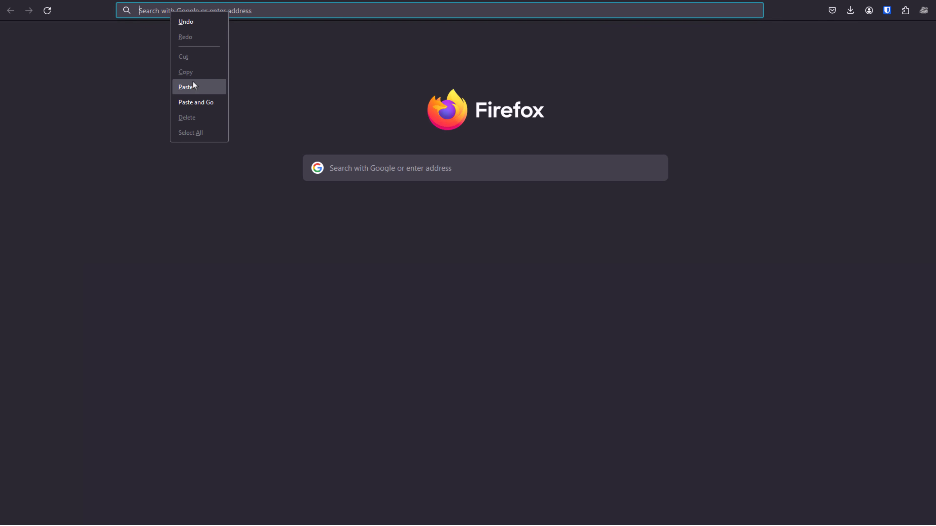
{"action": "left_click", "coordinate": [194, 102]}
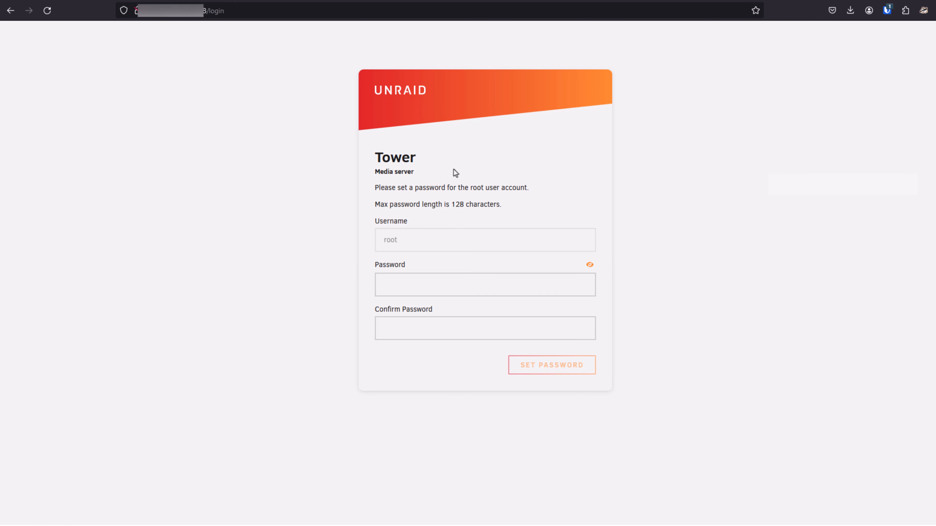
Enter and confirm a password for the root user account on the Unraid login page, and set it.
{"action": "left_click", "coordinate": [394, 284]}
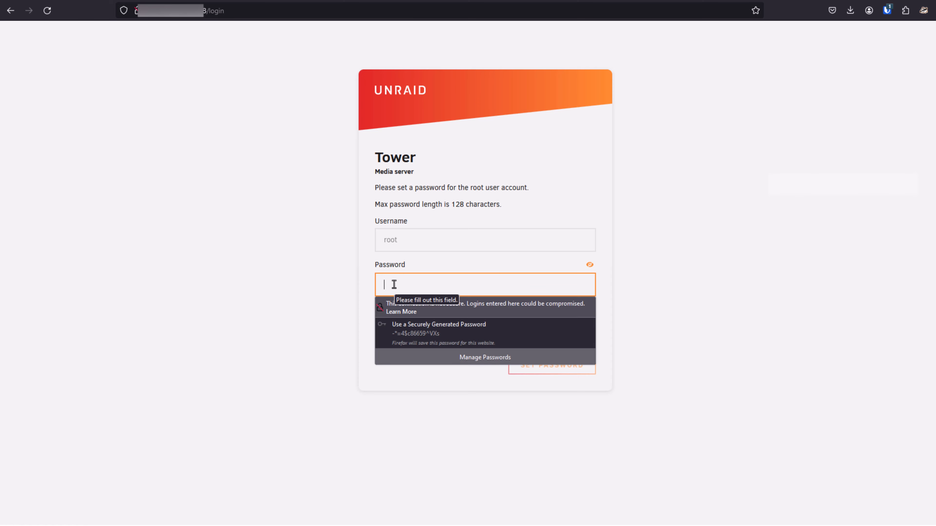
{"action": "left_click", "coordinate": [288, 284]}
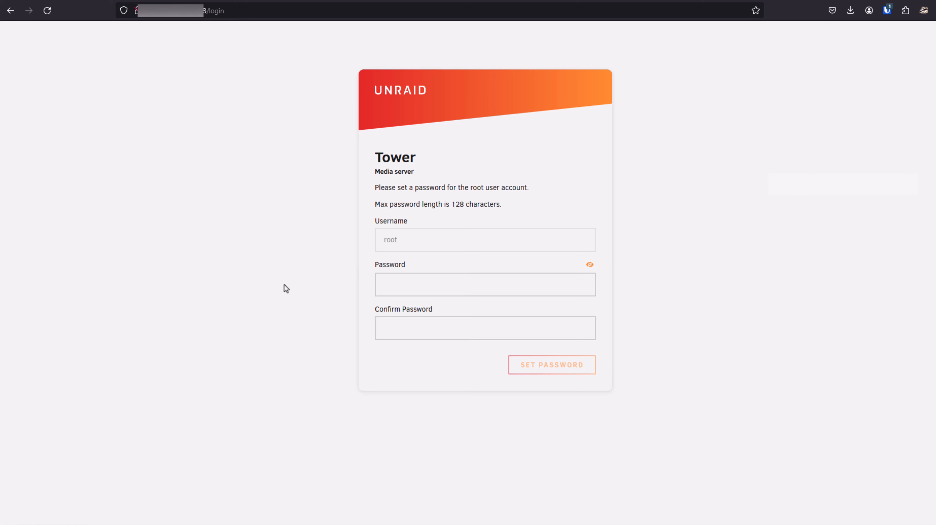
{"action": "left_click", "coordinate": [393, 287]}
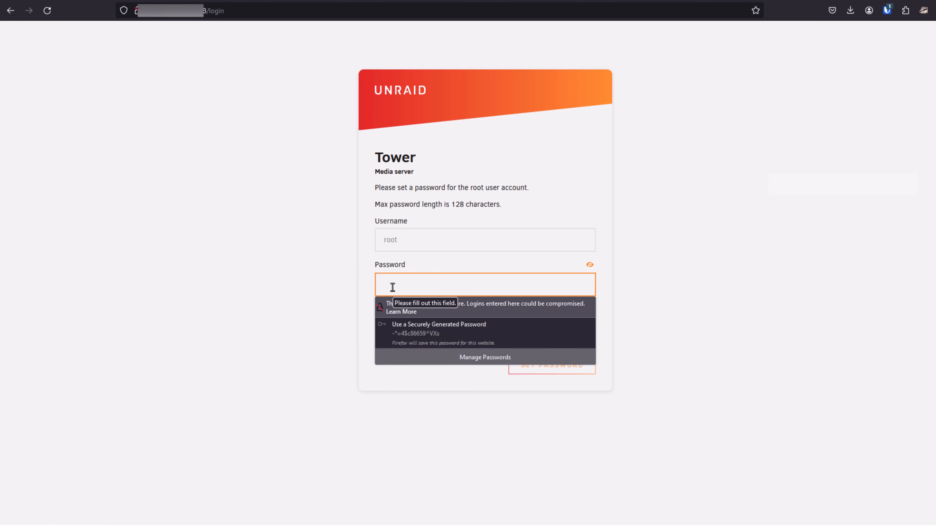
{"action": "type", "text": "•"}
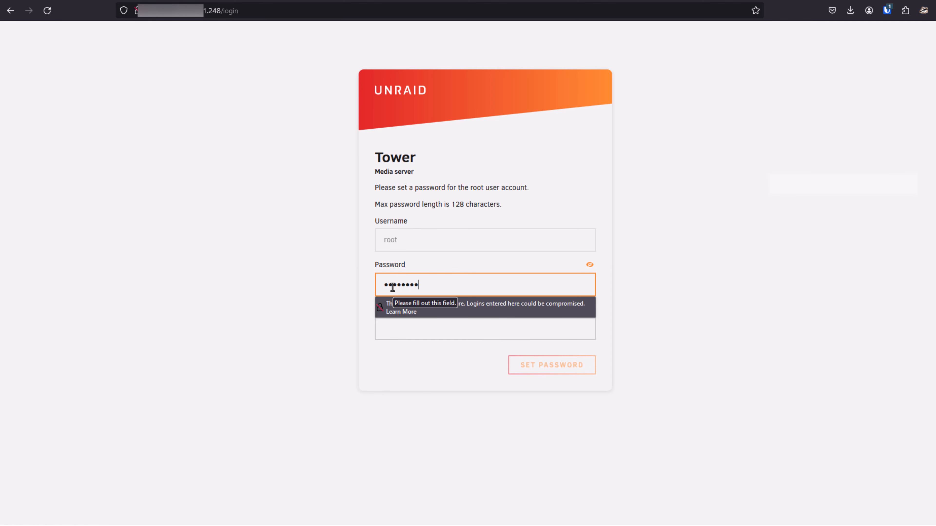
{"action": "left_click", "coordinate": [364, 320]}
{"action": "left_click", "coordinate": [394, 326]}
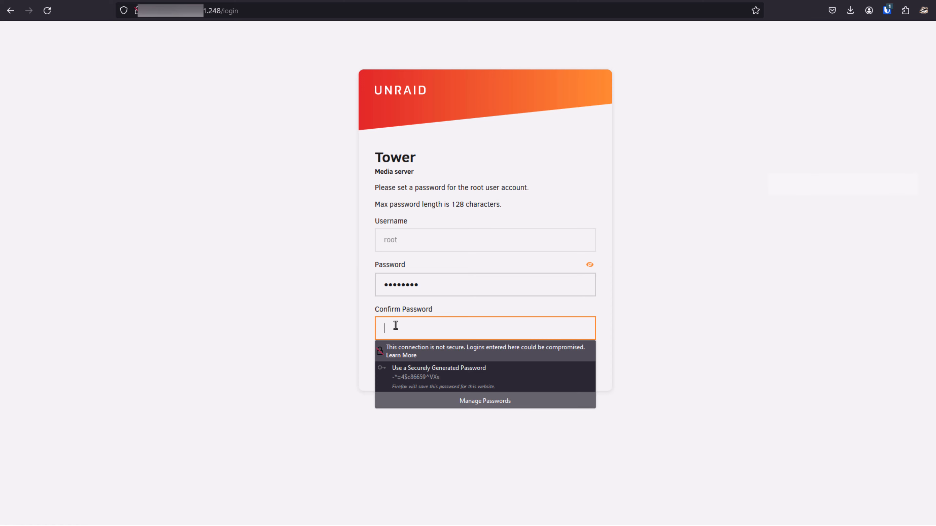
{"action": "type", "text": "•••••"}
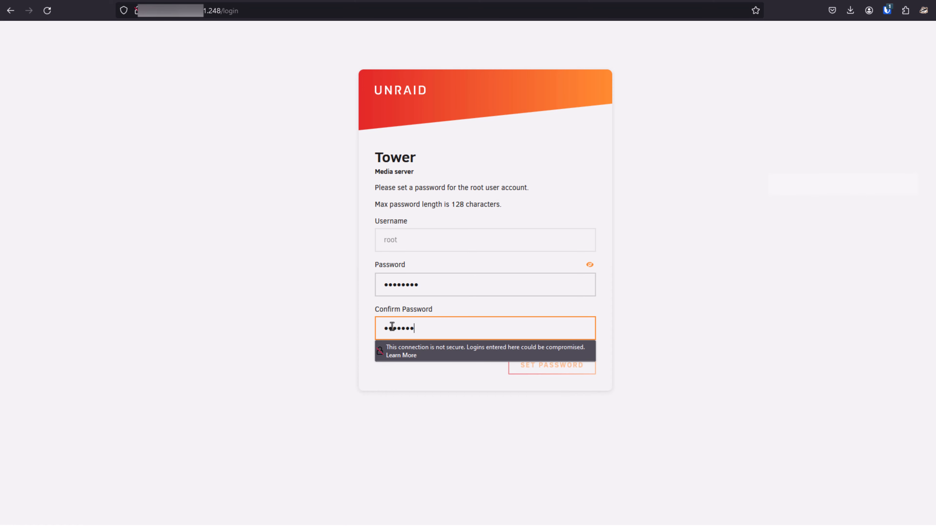
{"action": "type", "text": "•"}
{"action": "left_click", "coordinate": [286, 358]}
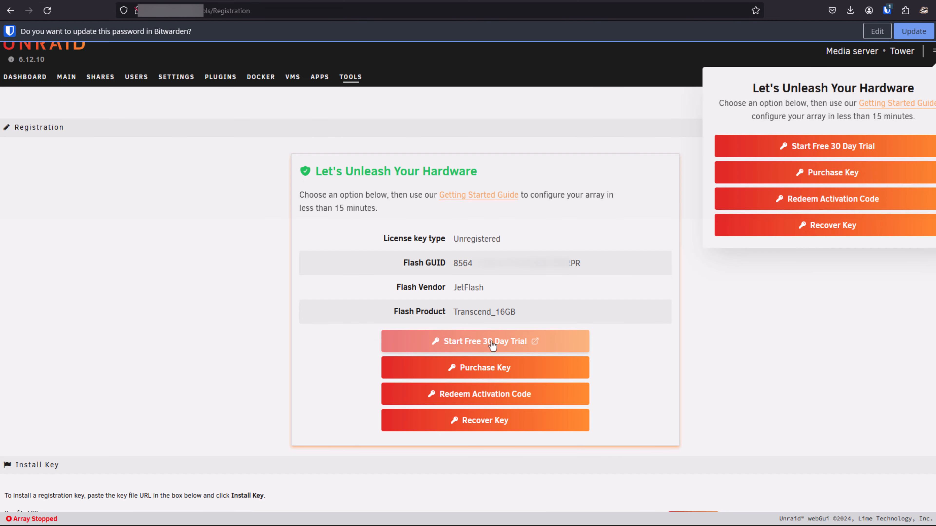
Start the free 30 day trial for the Tower server and confirm it.
{"action": "left_click", "coordinate": [475, 344]}
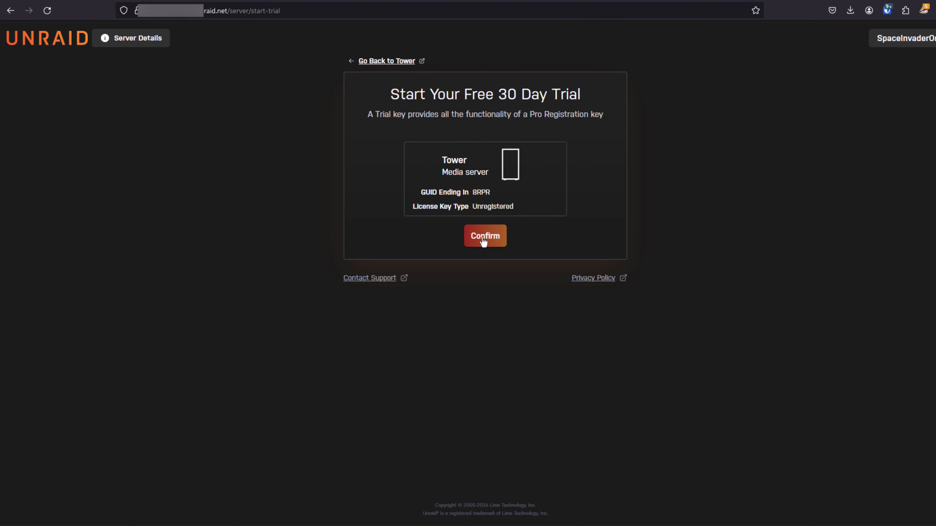
{"action": "left_click", "coordinate": [487, 252]}
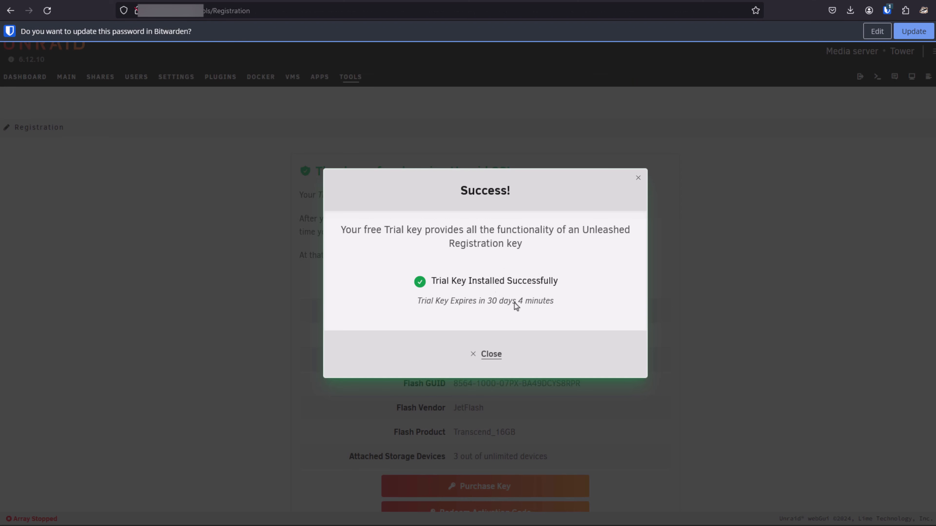
Dismiss the trial key message and assign the 6 TB HGST drive (sdb) to Disk 1 of the array.
{"action": "left_click", "coordinate": [486, 354]}
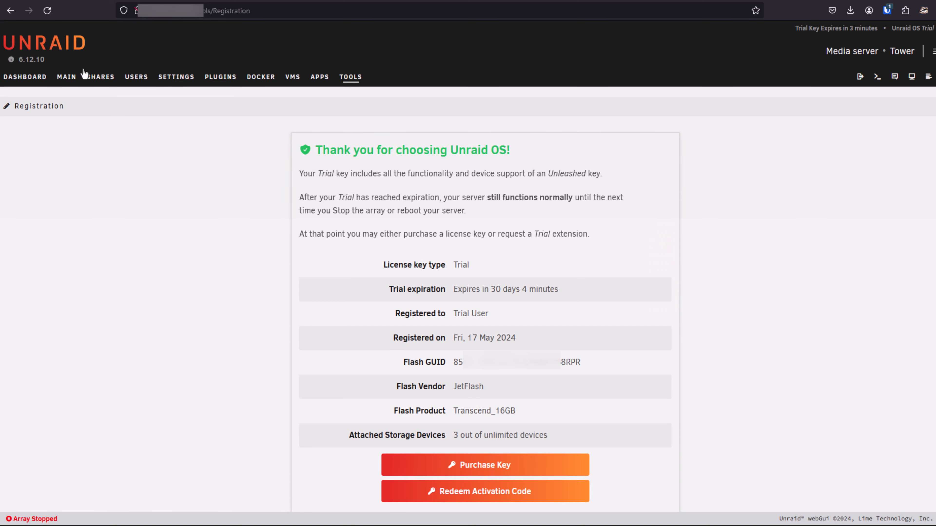
{"action": "left_click", "coordinate": [67, 77]}
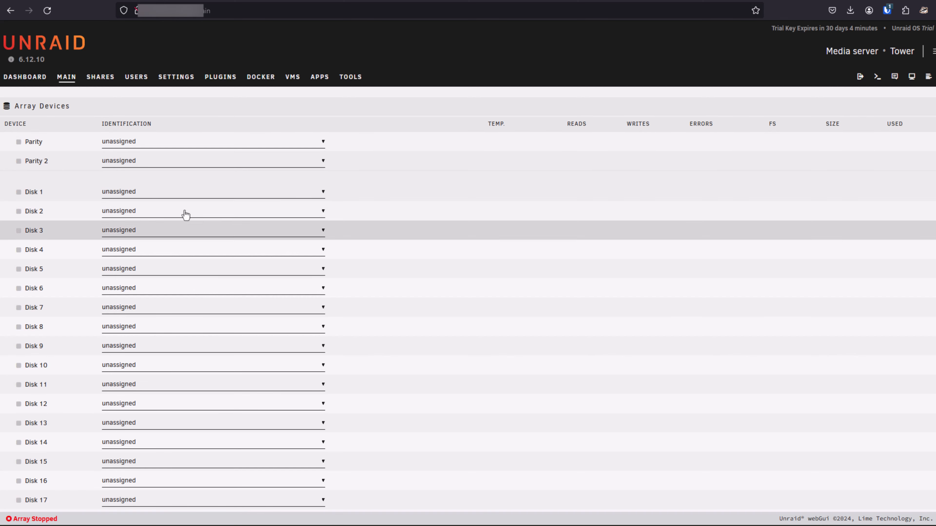
{"action": "left_click", "coordinate": [166, 192]}
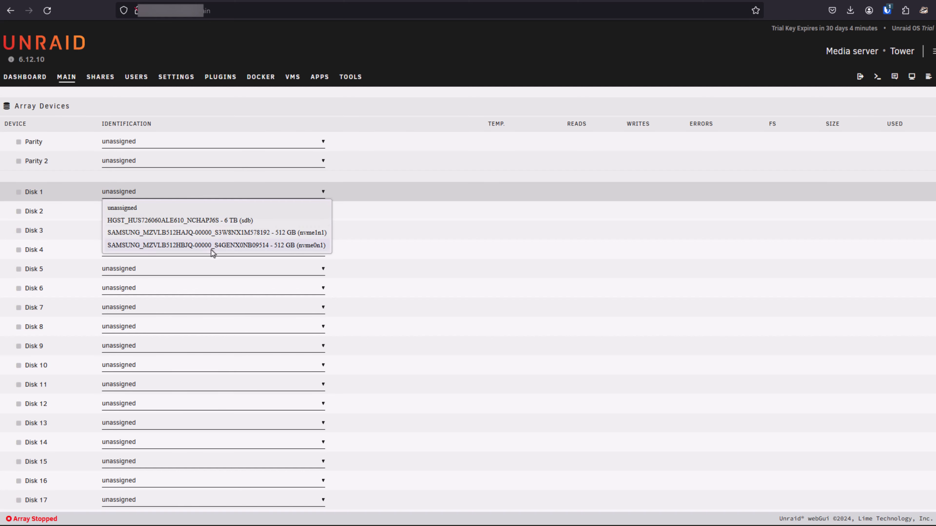
{"action": "left_click", "coordinate": [207, 220]}
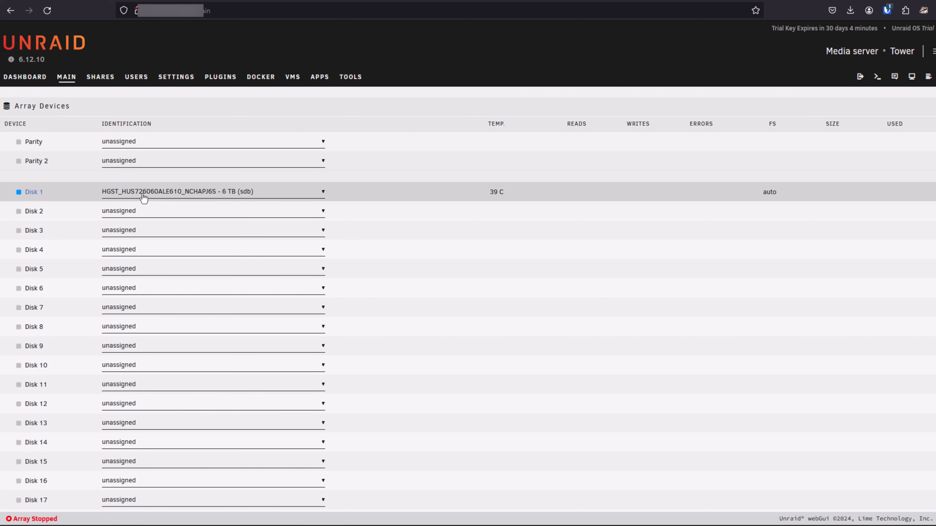
Set Disk 1's file system type to zfs - encrypted with compression on, and apply the settings.
{"action": "left_click", "coordinate": [36, 192]}
{"action": "left_click", "coordinate": [369, 282]}
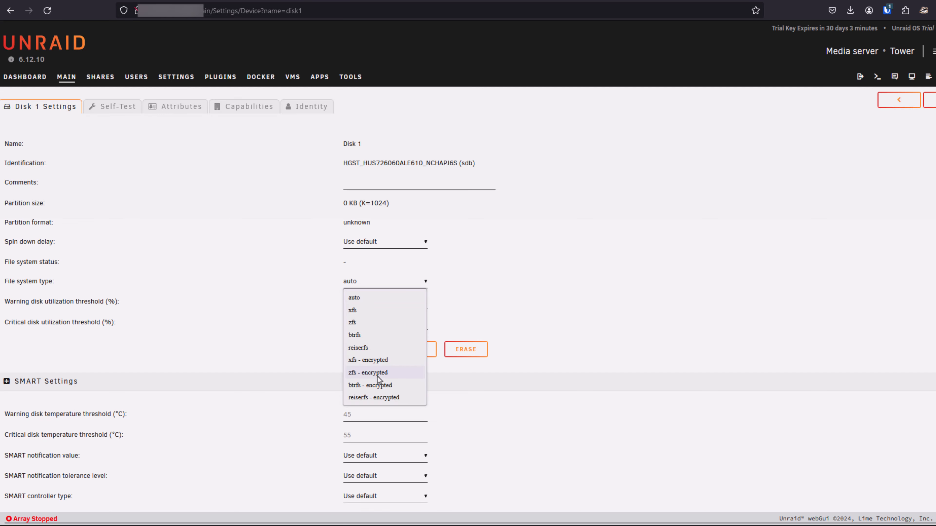
{"action": "left_click", "coordinate": [368, 373]}
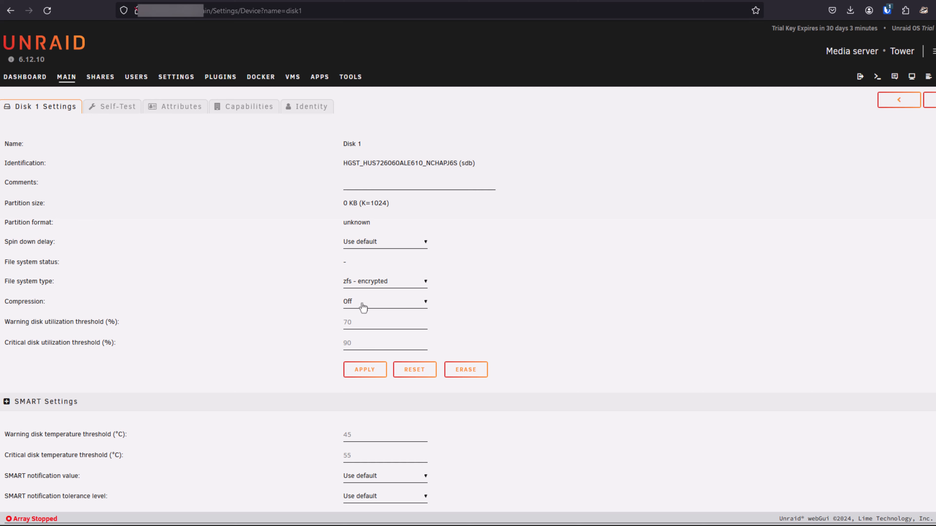
{"action": "left_click", "coordinate": [359, 308]}
{"action": "left_click", "coordinate": [363, 331]}
{"action": "left_click", "coordinate": [362, 373]}
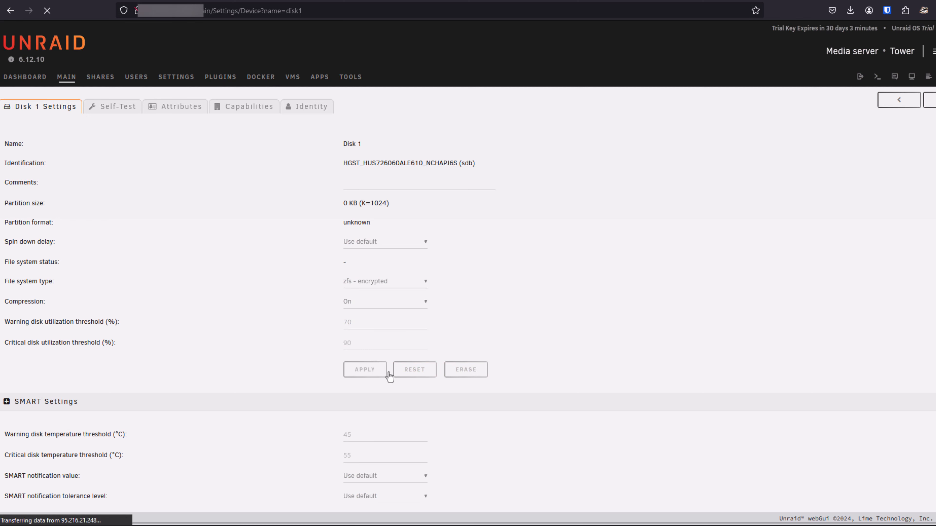
{"action": "left_click", "coordinate": [412, 370]}
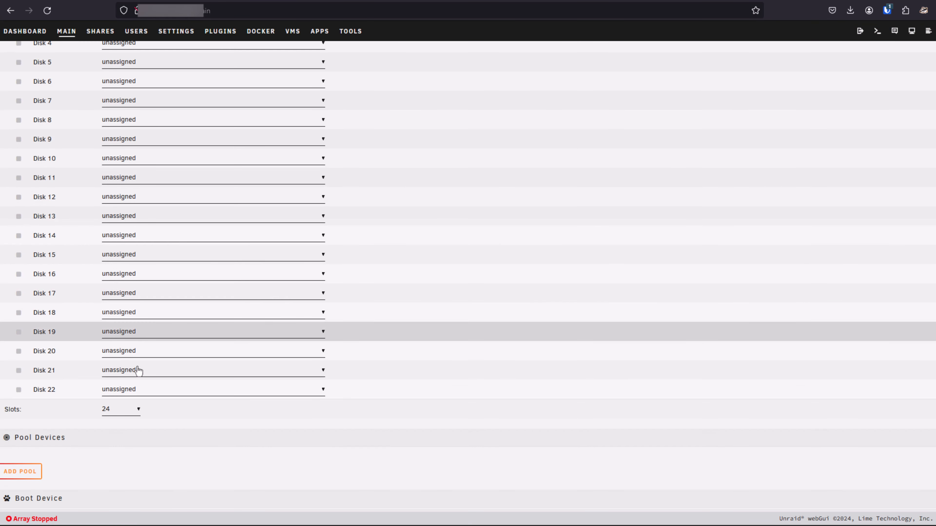
Reduce the array to 3 slots and add a pool named cache with 1 slot.
{"action": "left_click", "coordinate": [125, 412]}
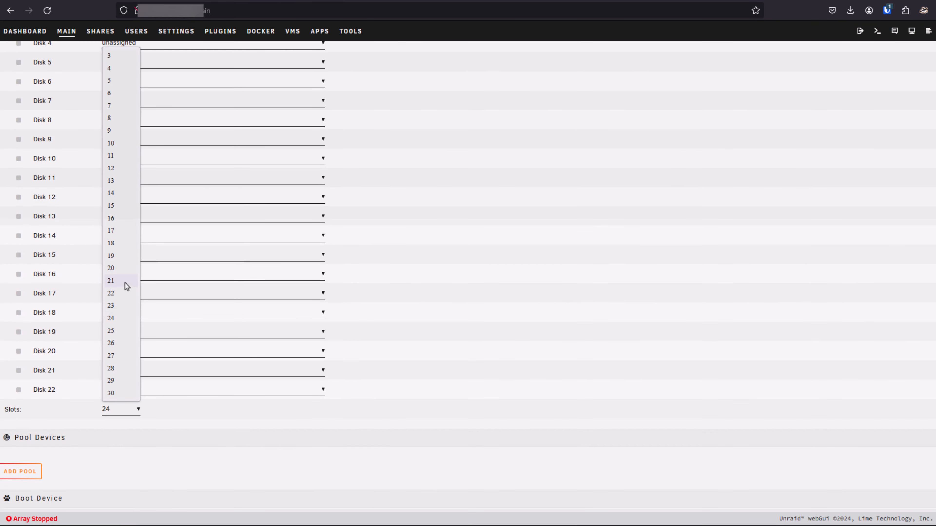
{"action": "left_click", "coordinate": [110, 57]}
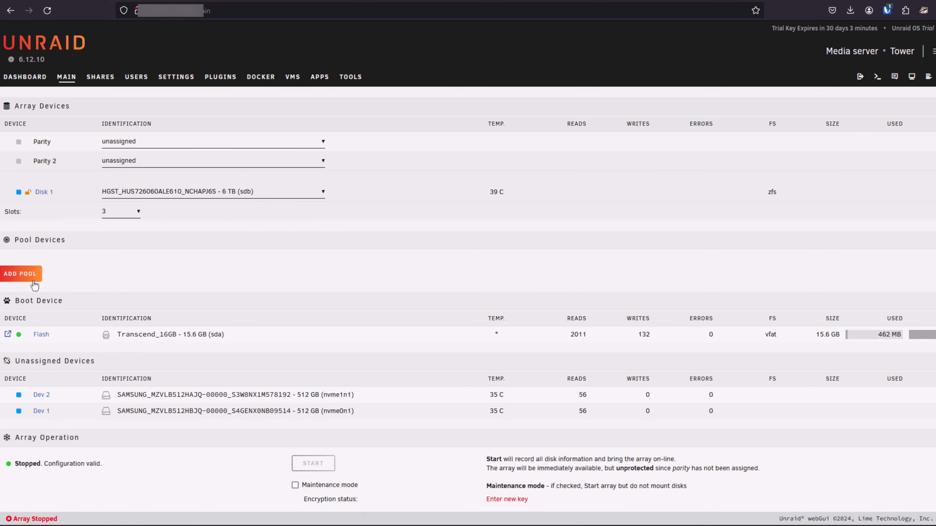
{"action": "left_click", "coordinate": [35, 285]}
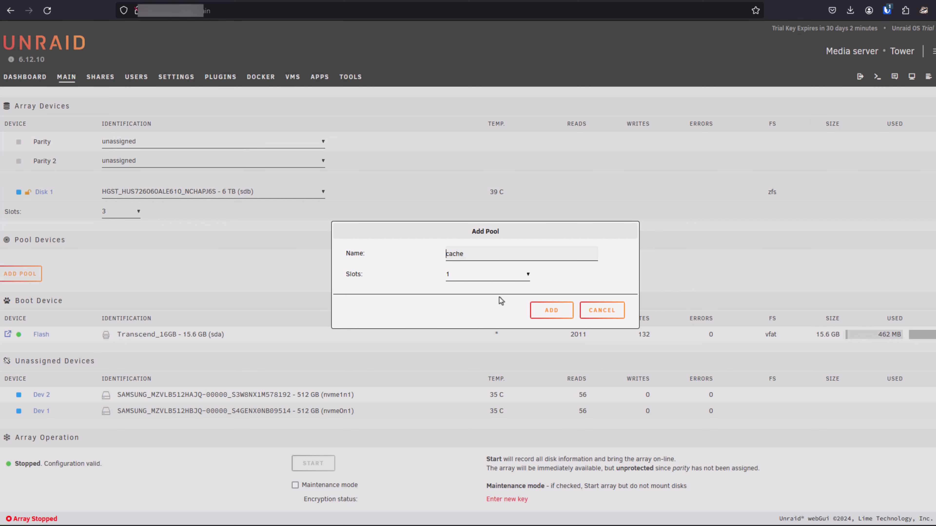
{"action": "left_click", "coordinate": [552, 311]}
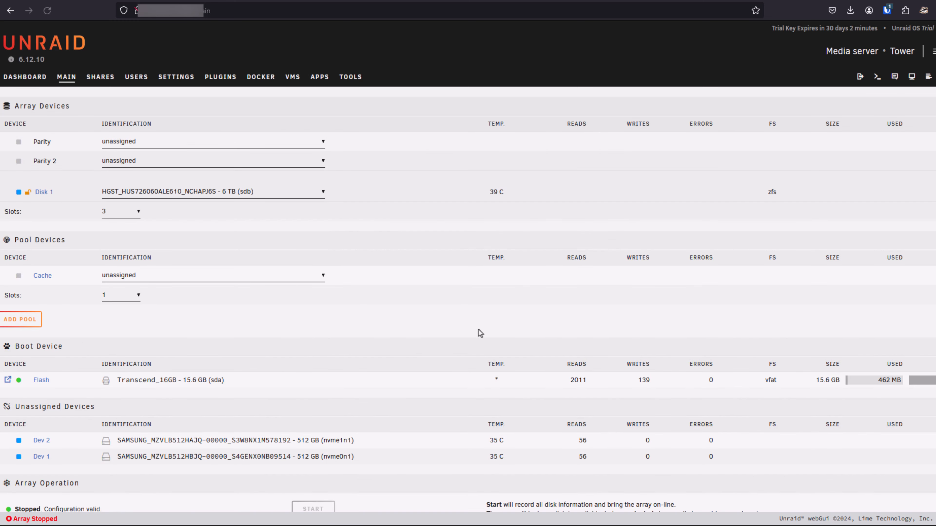
Assign the 512 GB Samsung drive nvme1n1 to the cache pool and apply zfs - encrypted with compression on.
{"action": "left_click", "coordinate": [144, 275]}
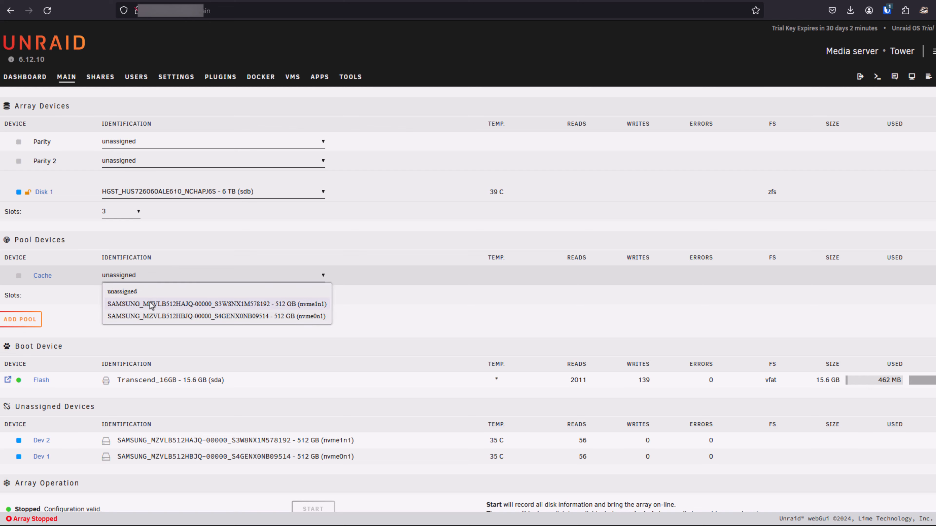
{"action": "left_click", "coordinate": [149, 305]}
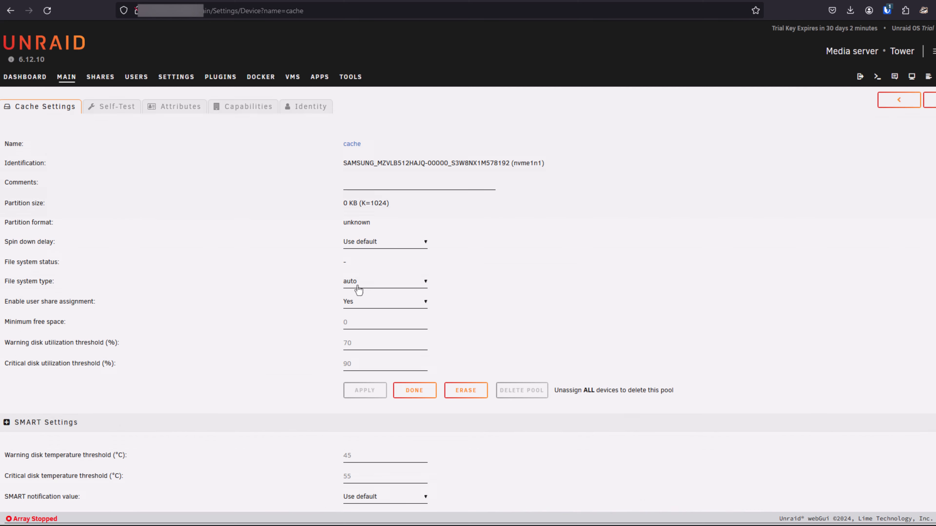
{"action": "left_click", "coordinate": [357, 285]}
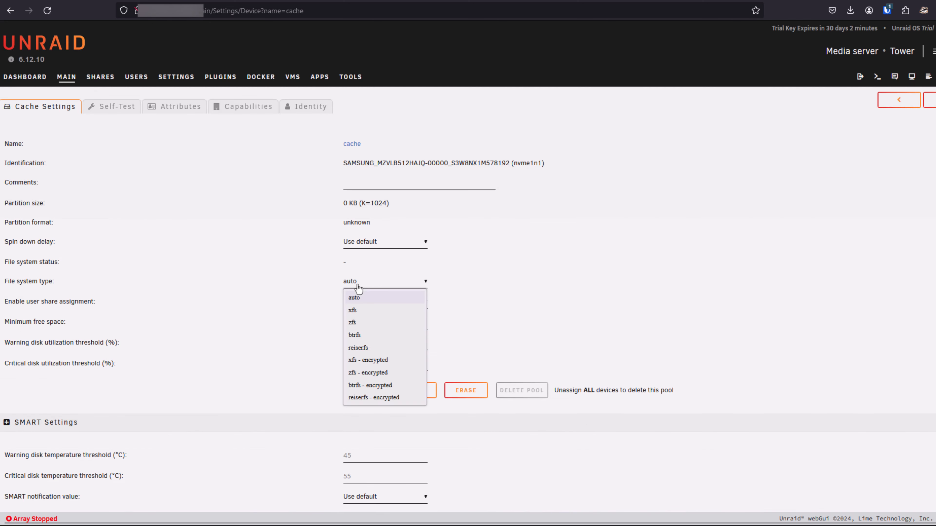
{"action": "left_click", "coordinate": [377, 374]}
{"action": "left_click", "coordinate": [364, 303]}
{"action": "left_click", "coordinate": [363, 332]}
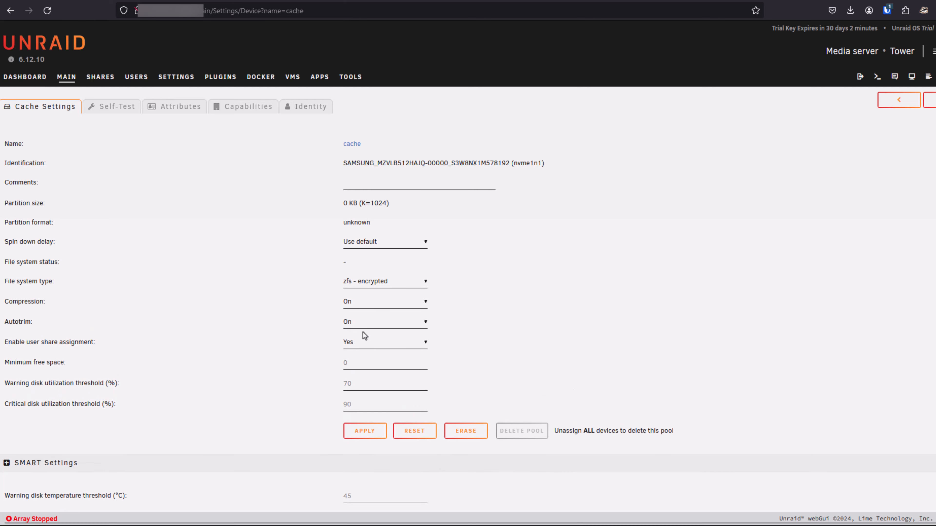
{"action": "left_click", "coordinate": [363, 432]}
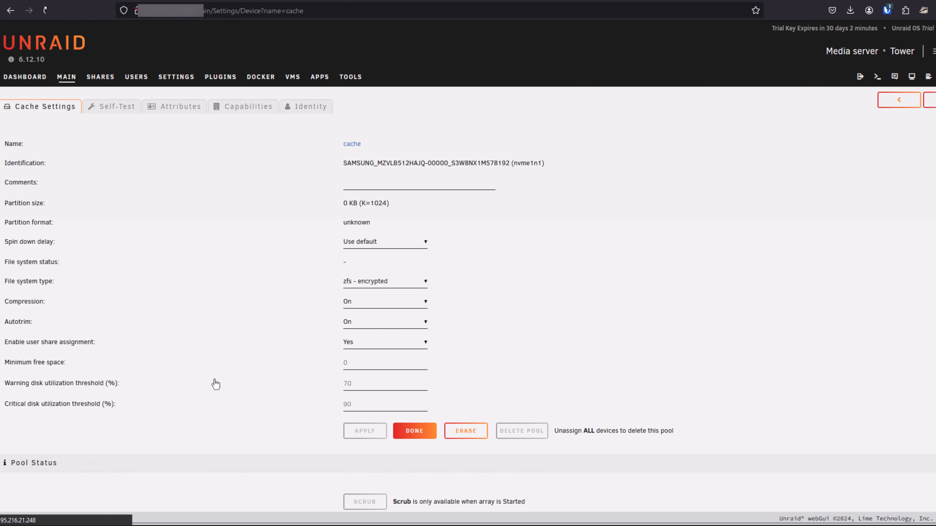
Add a second pool named vms and assign the remaining 512 GB Samsung drive nvme0n1 to it.
{"action": "left_click", "coordinate": [20, 319]}
{"action": "type", "text": "vms"}
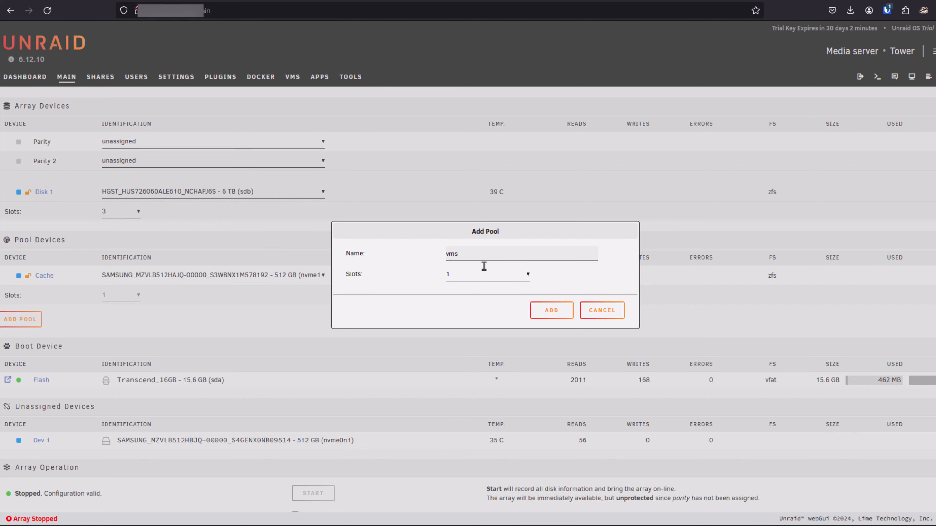
{"action": "left_click", "coordinate": [551, 310]}
{"action": "left_click", "coordinate": [144, 340]}
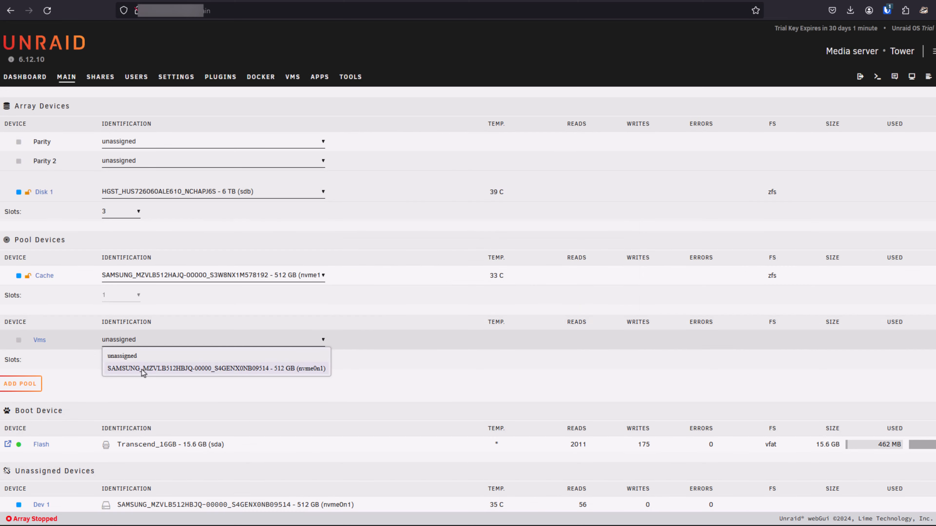
{"action": "left_click", "coordinate": [141, 368]}
Set the vms pool's file system type to zfs - encrypted with compression on, and apply the settings.
{"action": "left_click", "coordinate": [39, 340]}
{"action": "left_click", "coordinate": [366, 284]}
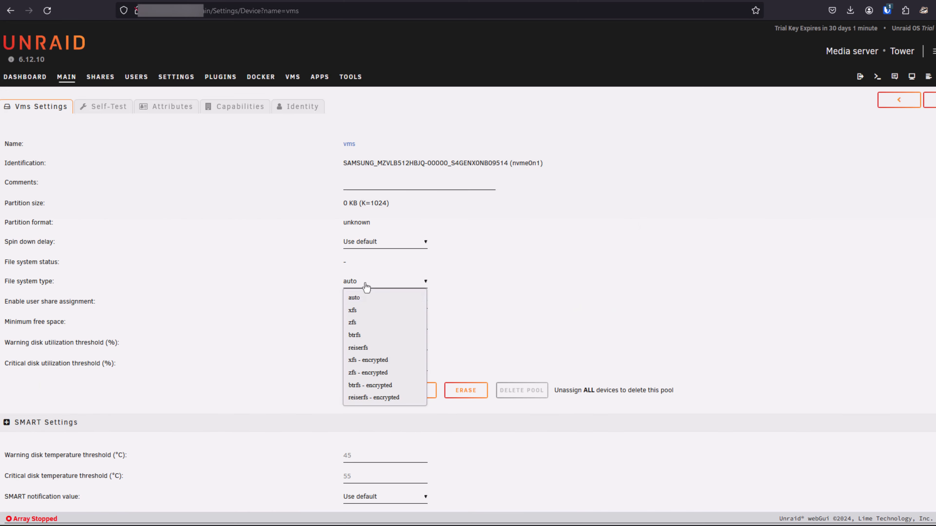
{"action": "left_click", "coordinate": [372, 373]}
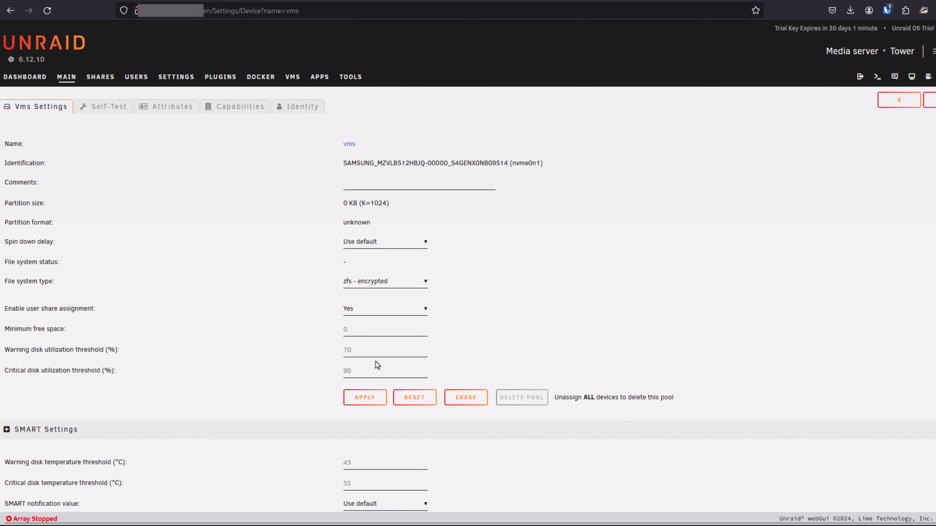
{"action": "left_click", "coordinate": [373, 303]}
{"action": "left_click", "coordinate": [360, 334]}
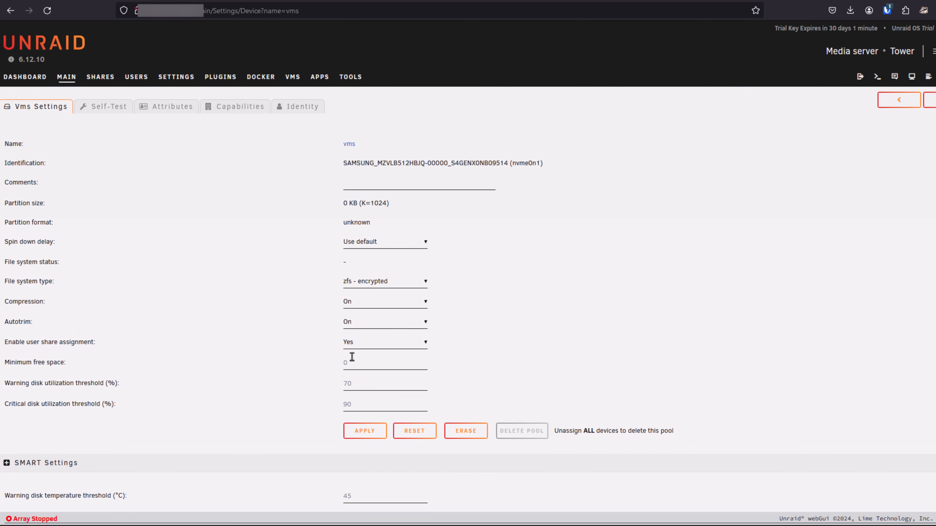
{"action": "left_click", "coordinate": [365, 431]}
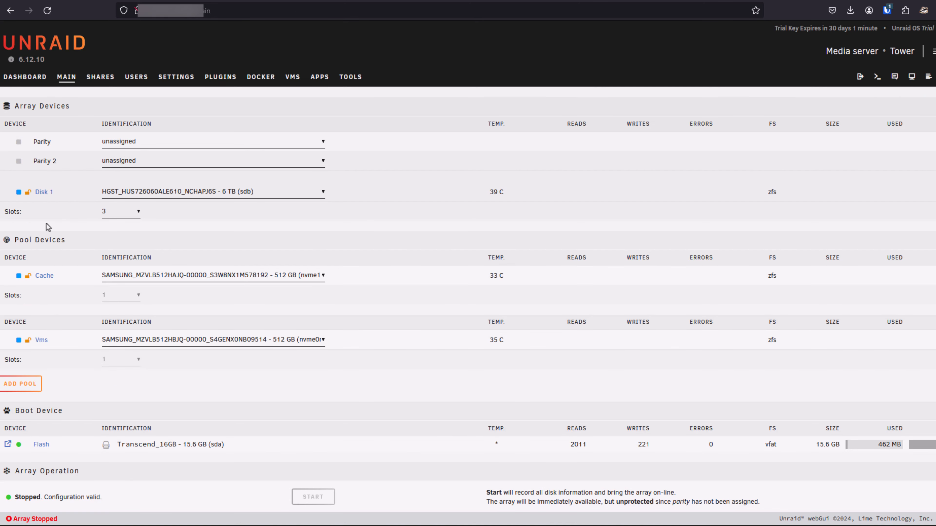
Start the array with a new, retyped encryption passphrase and format the unmountable disks.
{"action": "scroll", "coordinate": [87, 321], "scroll_direction": "down", "scroll_amount": 1}
{"action": "scroll", "coordinate": [87, 322], "scroll_direction": "down", "scroll_amount": 3}
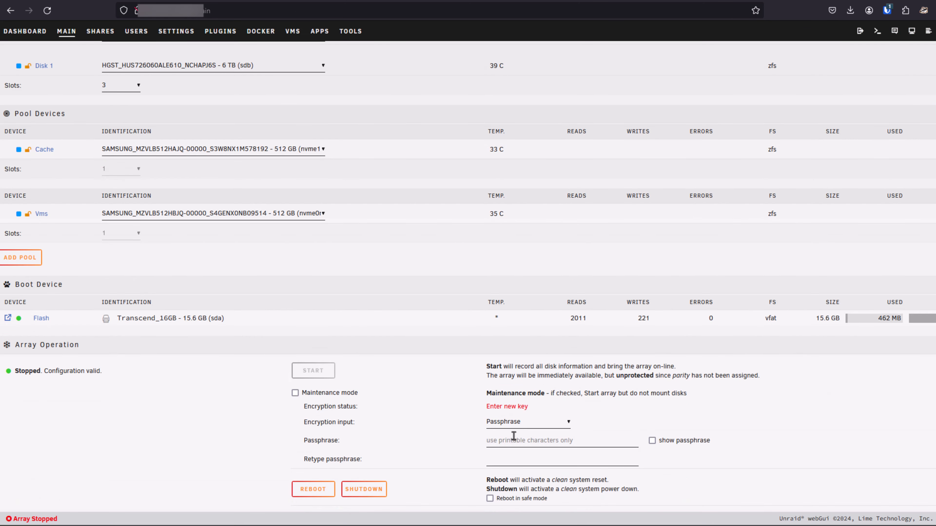
{"action": "left_click", "coordinate": [507, 440]}
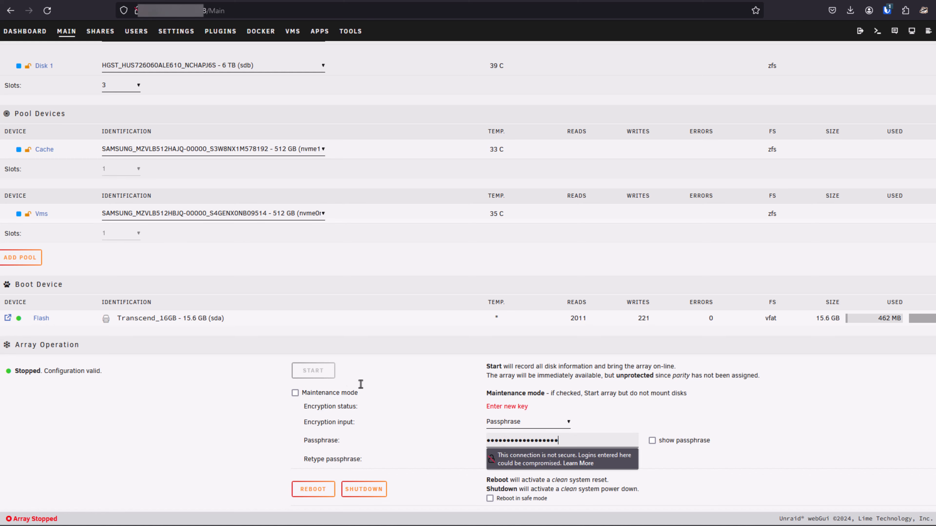
{"action": "left_click", "coordinate": [316, 375]}
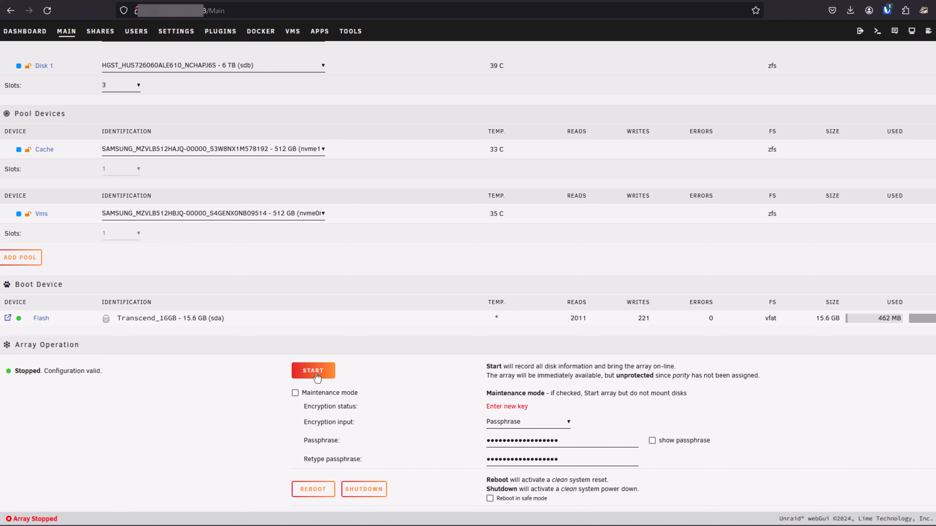
{"action": "left_click", "coordinate": [316, 375]}
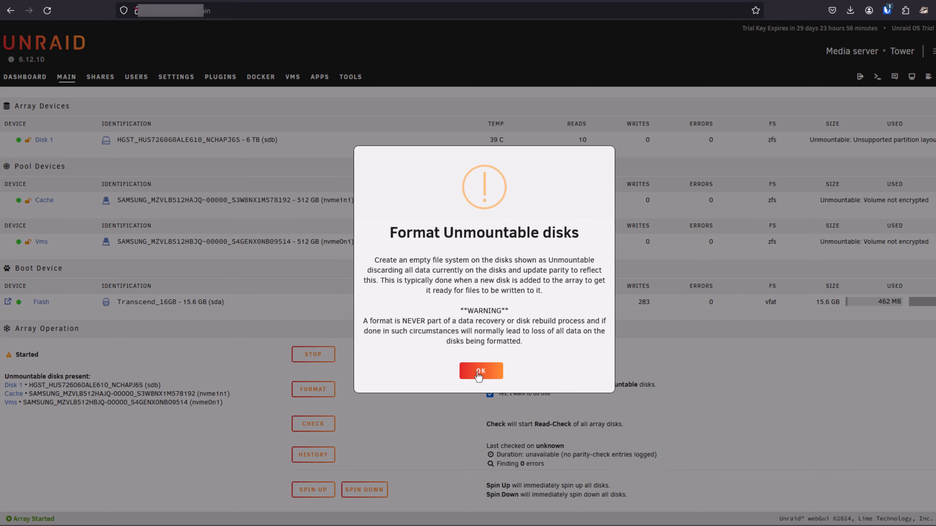
{"action": "left_click", "coordinate": [478, 373]}
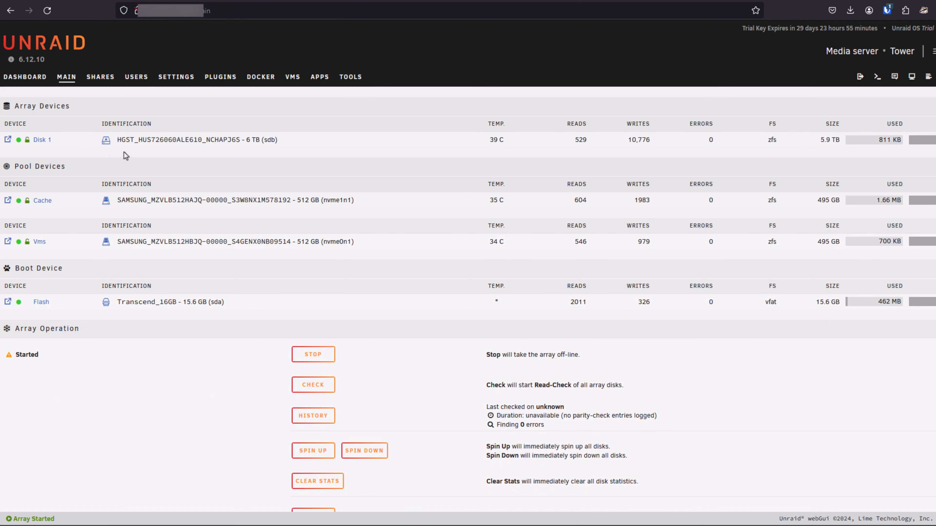
From the server dashboard, examine Disk 1's SMART attributes, such as its power-on hours and error counts.
{"action": "left_click", "coordinate": [40, 81]}
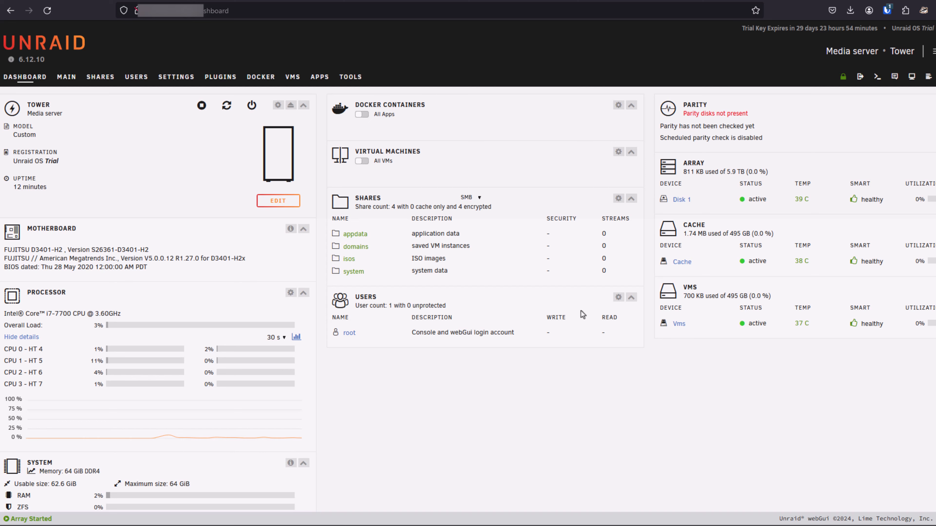
{"action": "left_click", "coordinate": [680, 201]}
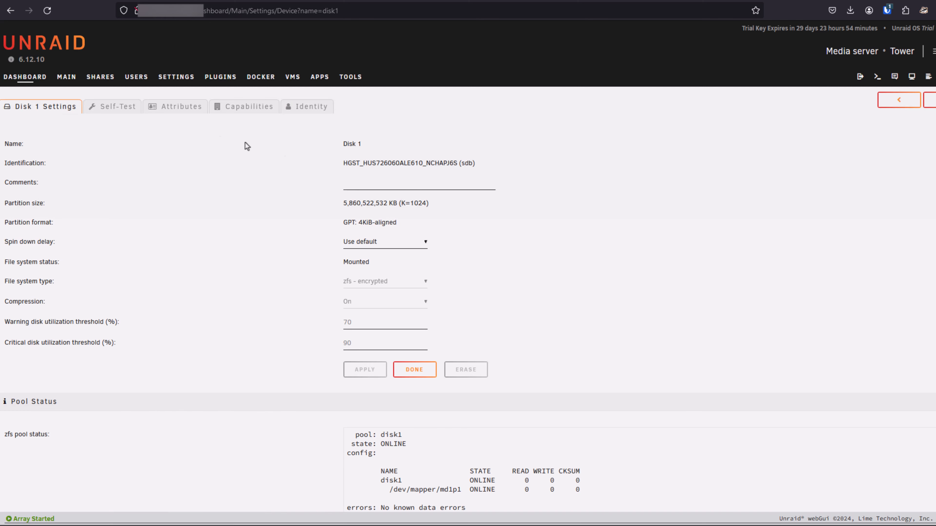
{"action": "left_click", "coordinate": [177, 109]}
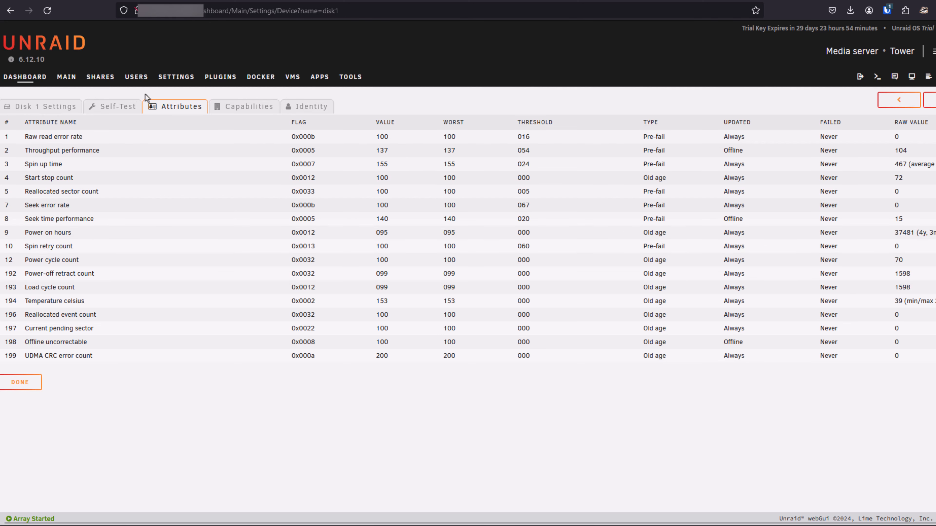
Examine the SMART attributes of the Cache and Vms drives, including wear and power-on hours.
{"action": "left_click", "coordinate": [26, 78]}
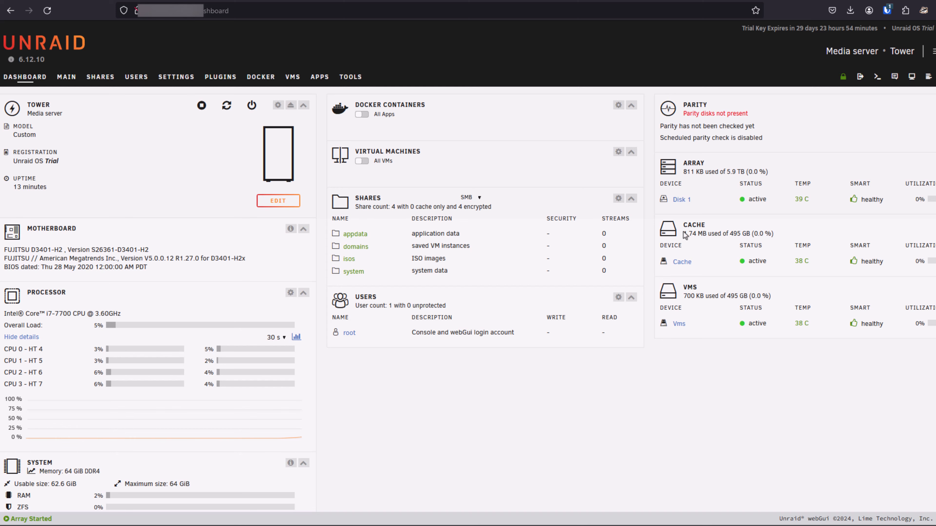
{"action": "left_click", "coordinate": [682, 263]}
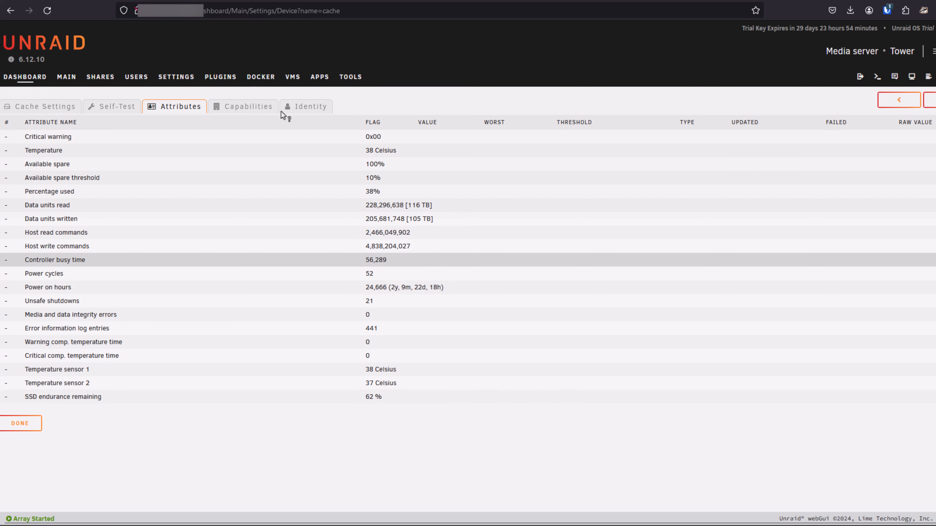
{"action": "left_click", "coordinate": [33, 77]}
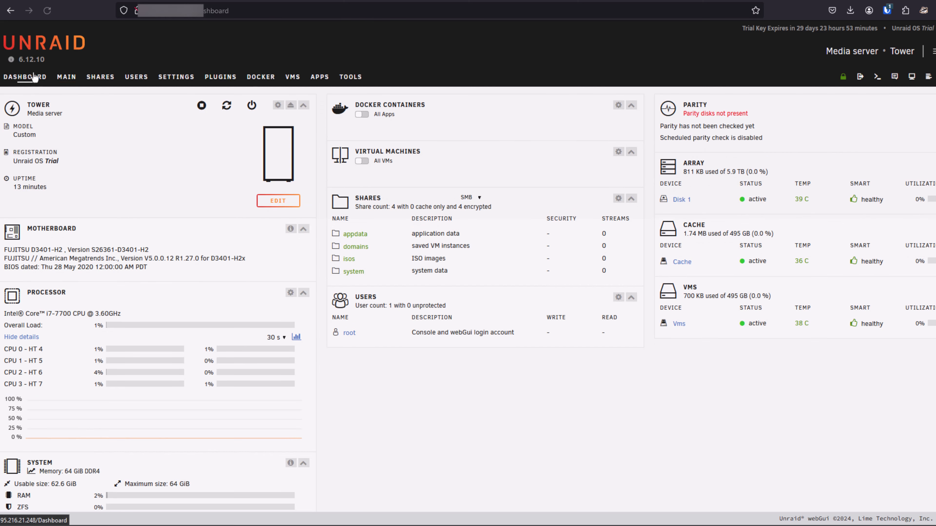
{"action": "left_click", "coordinate": [679, 324]}
{"action": "left_click", "coordinate": [166, 106]}
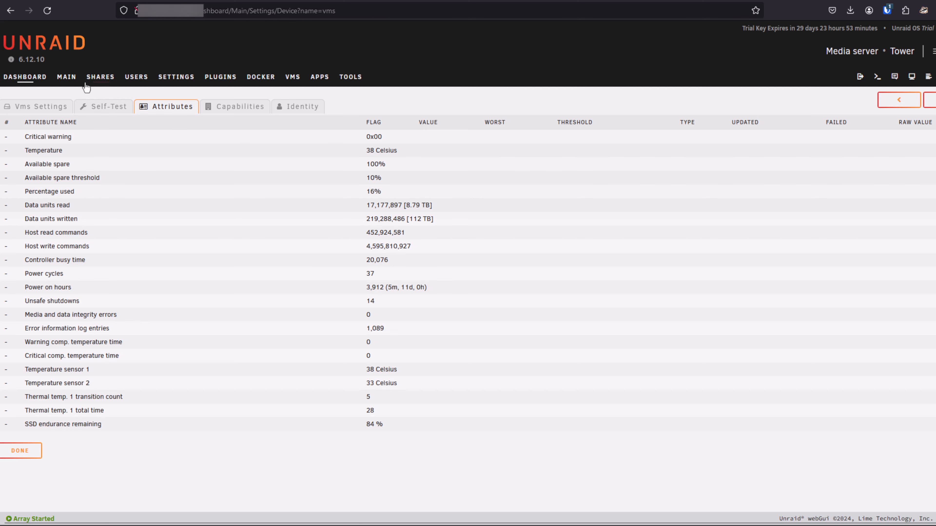
Open the network settings and review the eth0 interface's bonding, bridging and IPv4 configuration.
{"action": "left_click", "coordinate": [70, 78]}
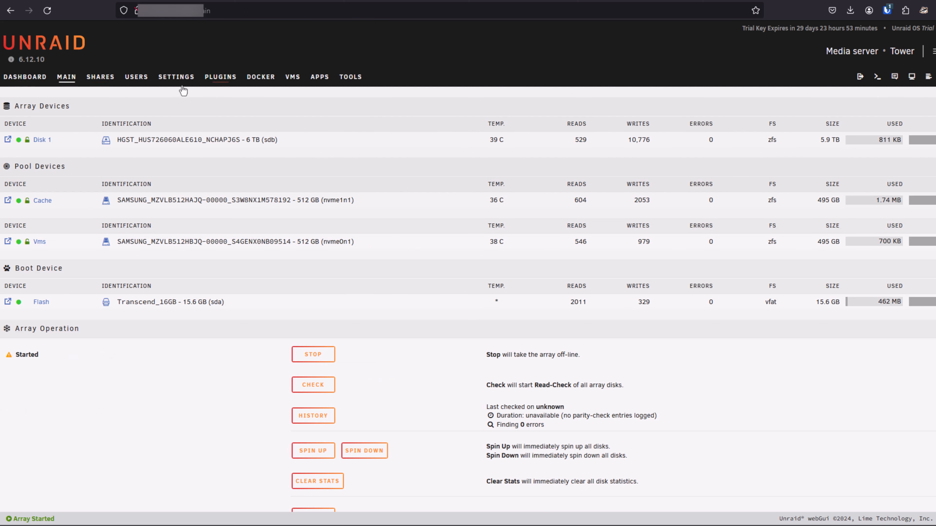
{"action": "left_click", "coordinate": [178, 79]}
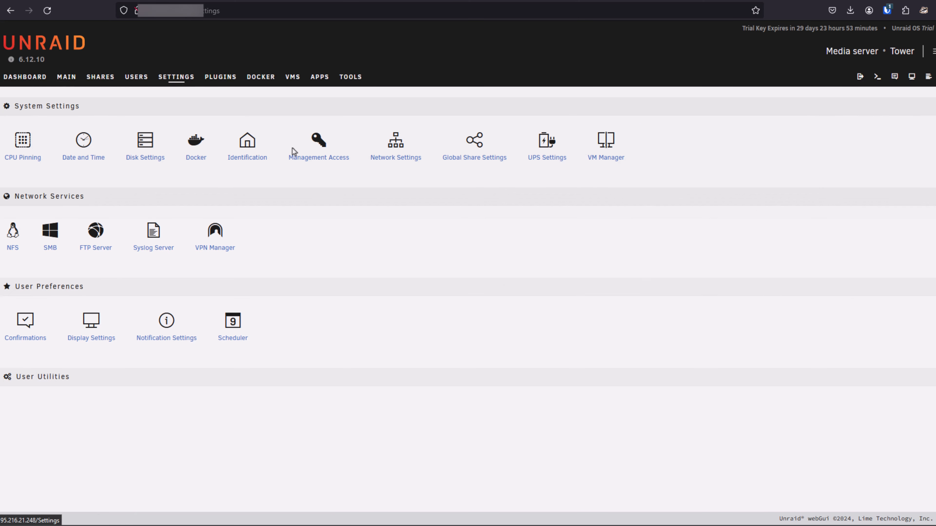
{"action": "left_click", "coordinate": [394, 162]}
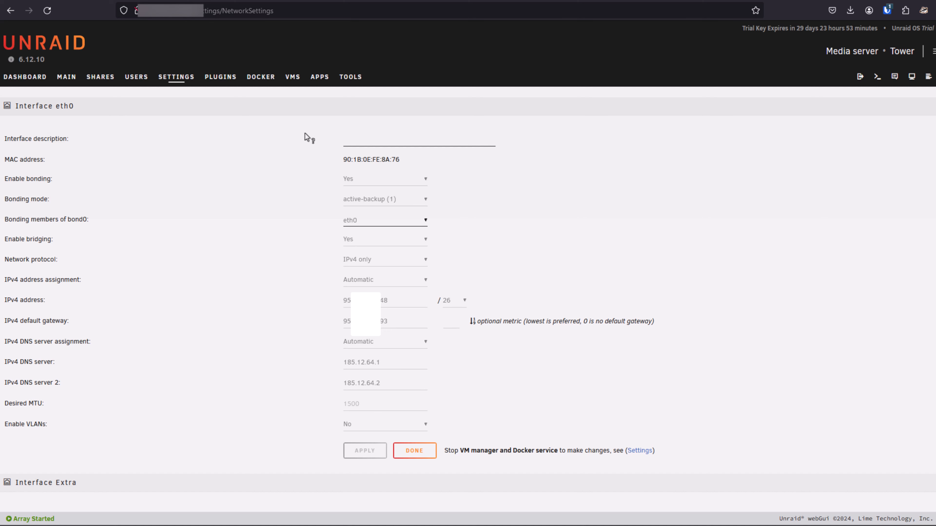
In the VM Manager's advanced settings, set the default network source to virbr0 and apply the change.
{"action": "left_click", "coordinate": [173, 77]}
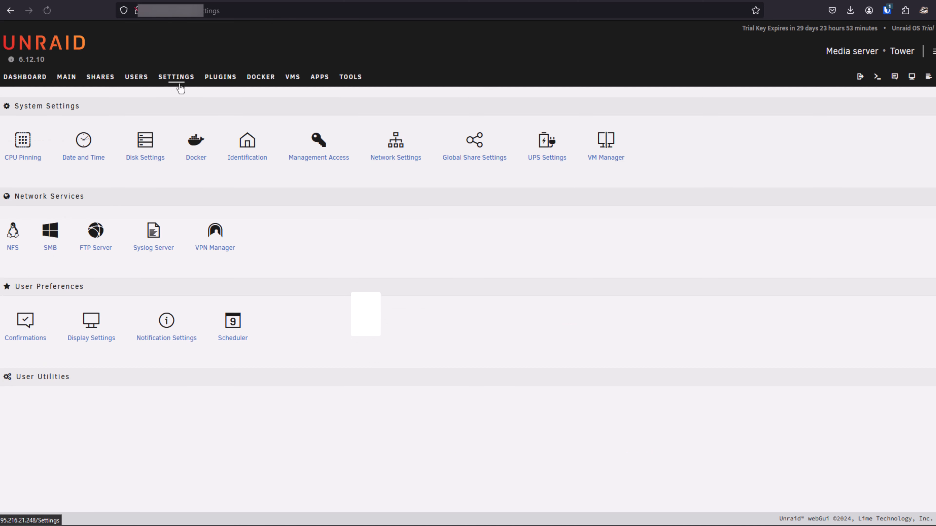
{"action": "left_click", "coordinate": [601, 159]}
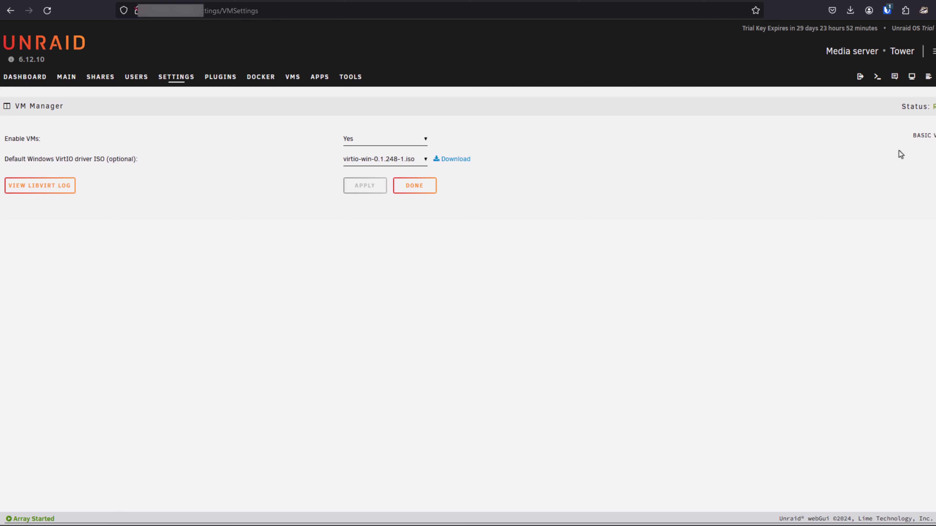
{"action": "left_click", "coordinate": [929, 139]}
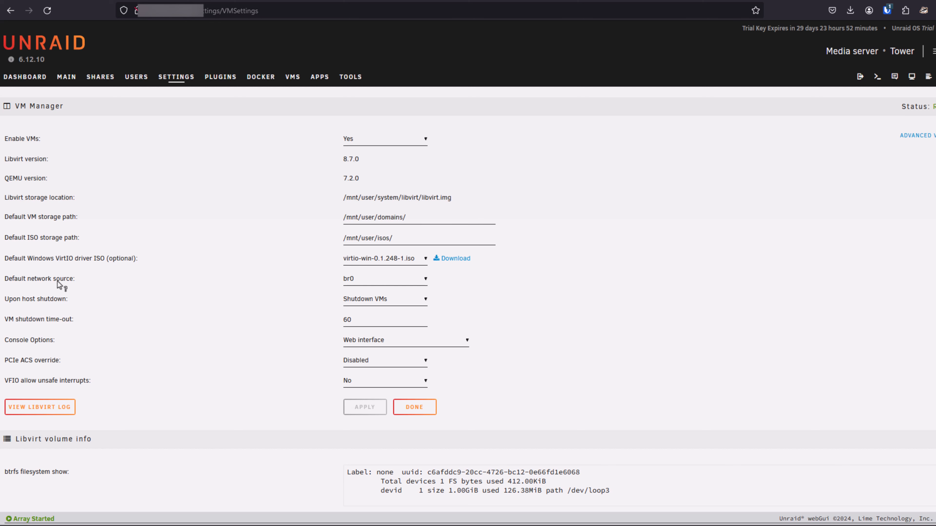
{"action": "left_click", "coordinate": [348, 282]}
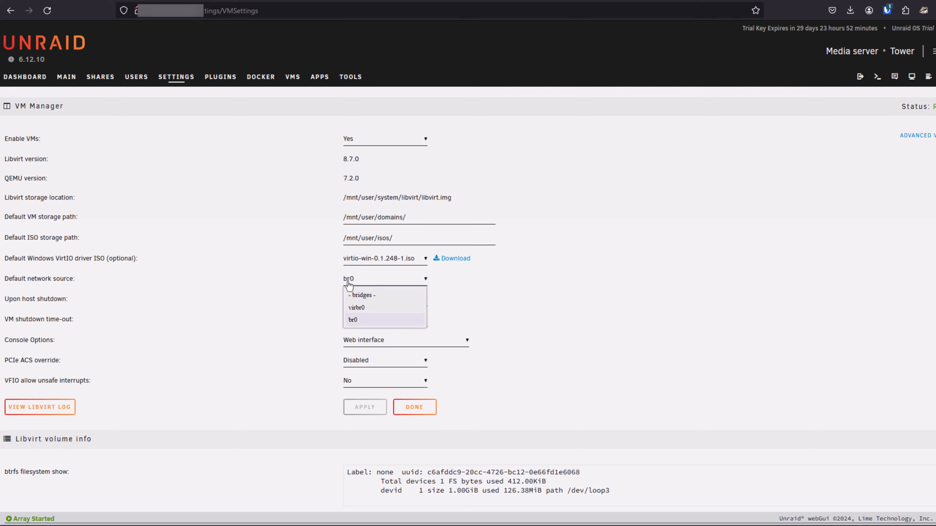
{"action": "left_click", "coordinate": [349, 283]}
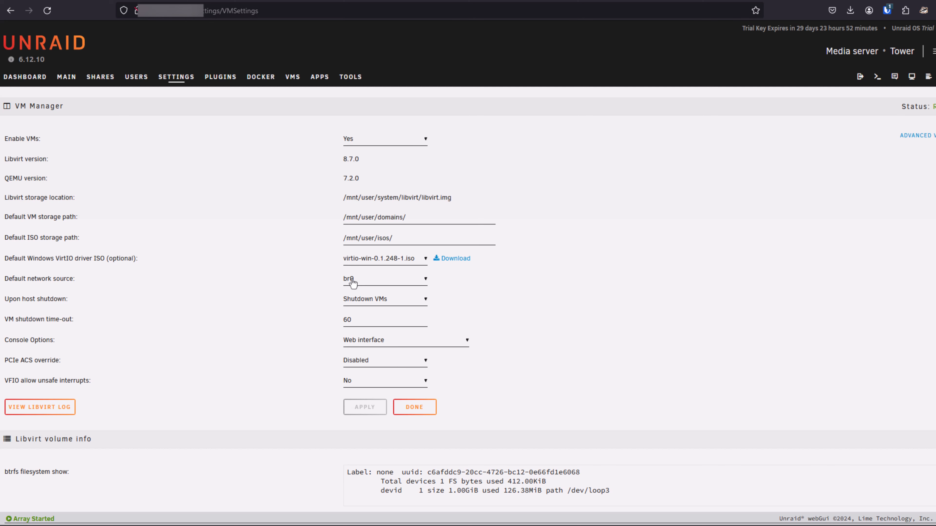
{"action": "left_click", "coordinate": [352, 282]}
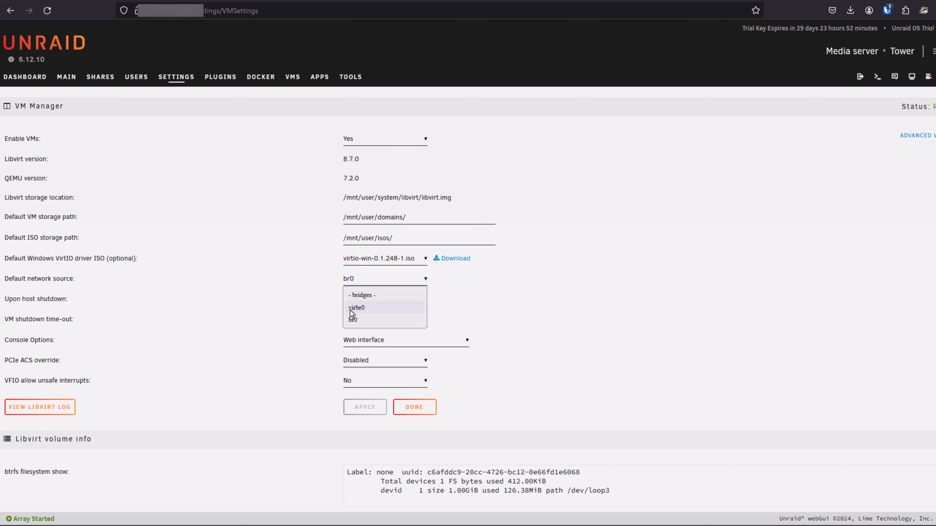
{"action": "left_click", "coordinate": [364, 308]}
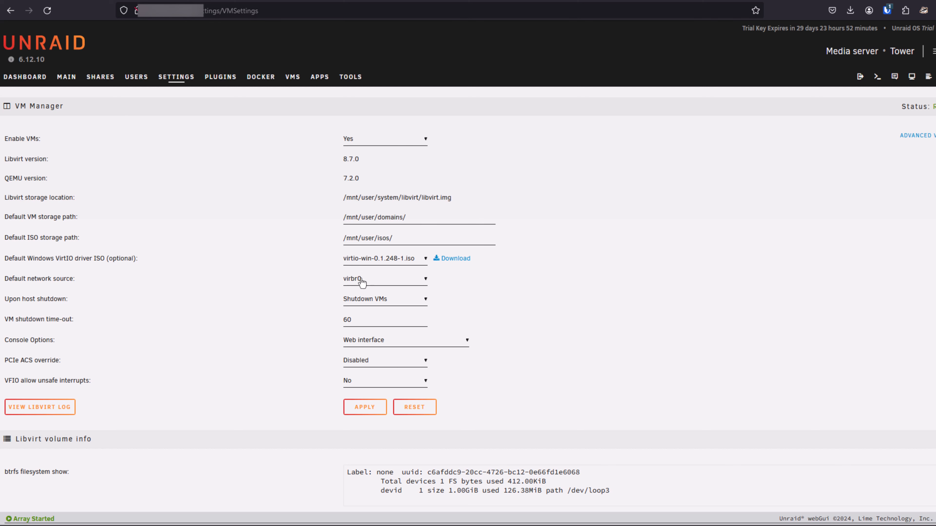
{"action": "left_click", "coordinate": [360, 409]}
Open the Docker settings and check the Docker custom network type.
{"action": "left_click", "coordinate": [179, 88]}
{"action": "left_click", "coordinate": [193, 158]}
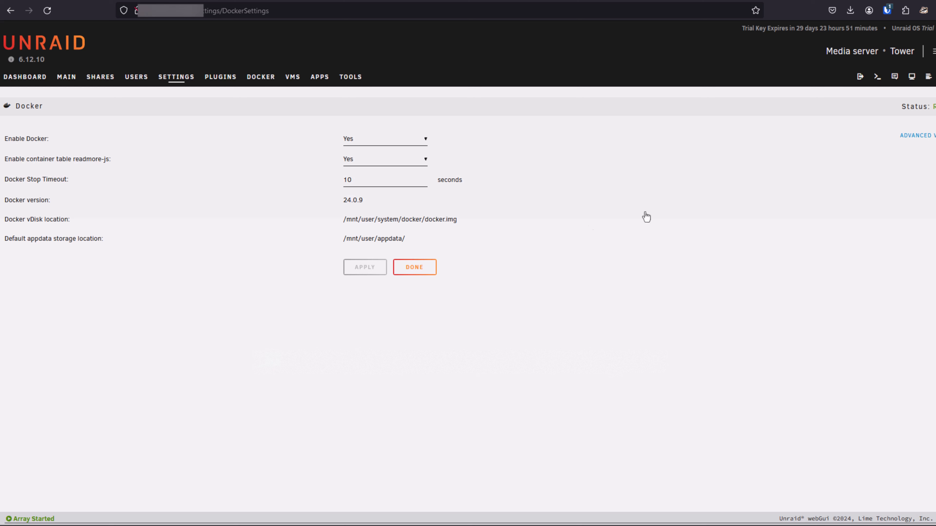
{"action": "double_click", "coordinate": [355, 277]}
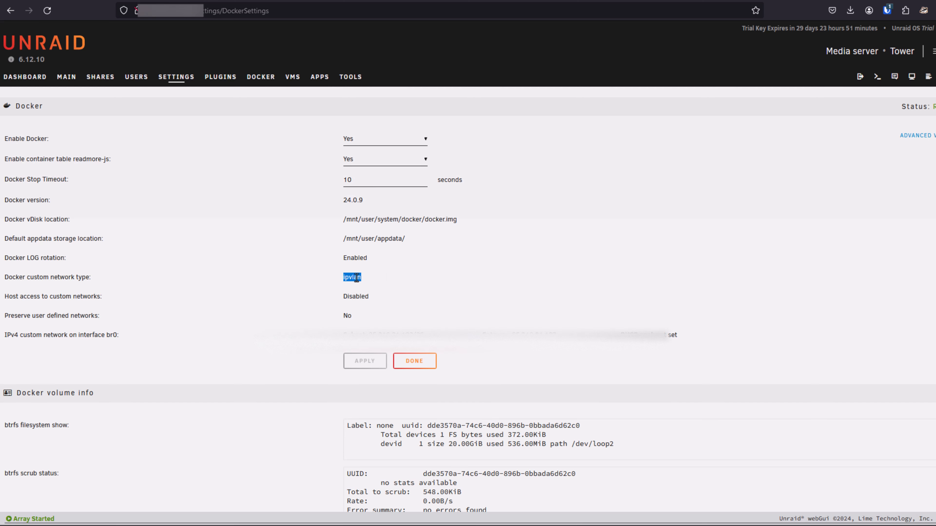
Stop the array from the main device overview and confirm.
{"action": "left_click", "coordinate": [61, 84]}
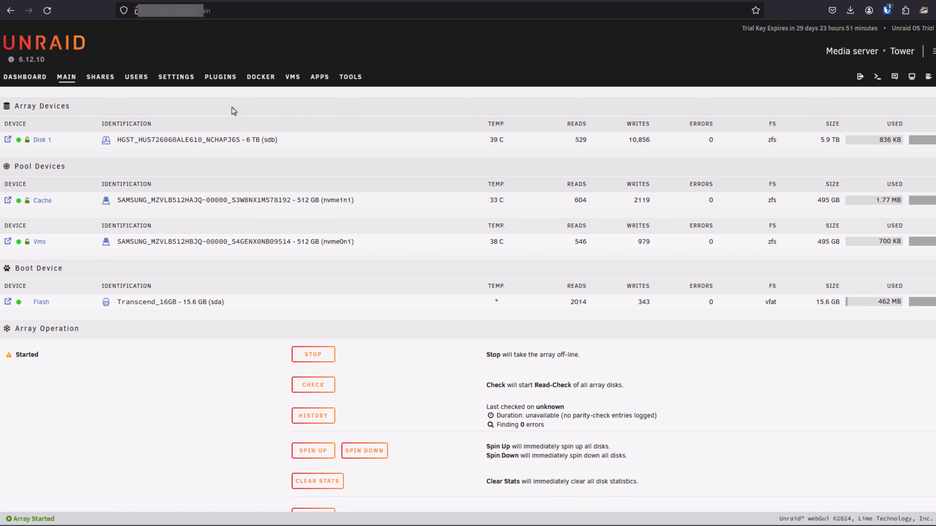
{"action": "left_click", "coordinate": [310, 355]}
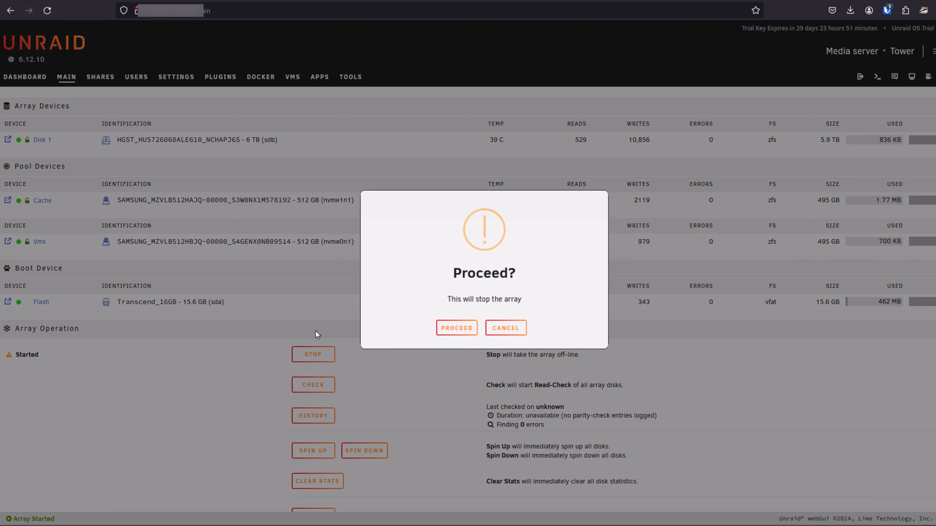
{"action": "left_click", "coordinate": [454, 330]}
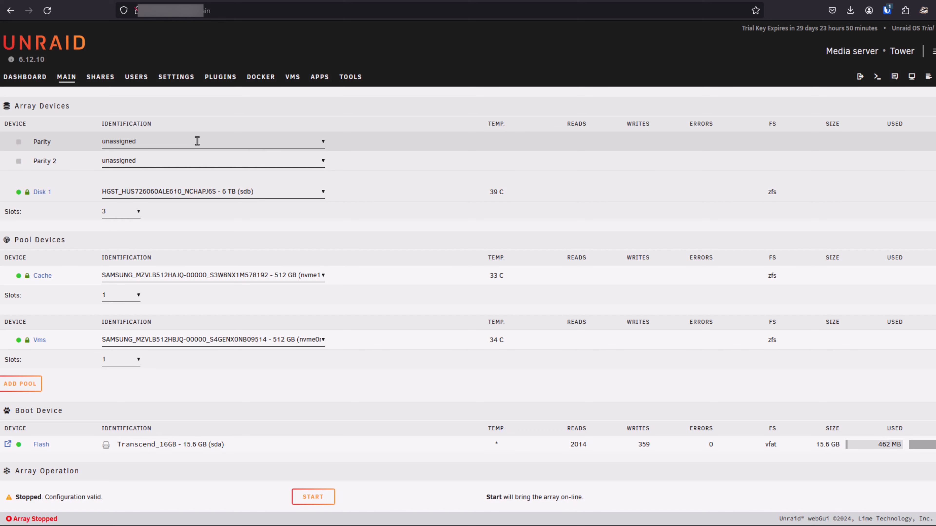
In the server's identification settings, change the description to "Data Ceneter Server".
{"action": "left_click", "coordinate": [171, 79]}
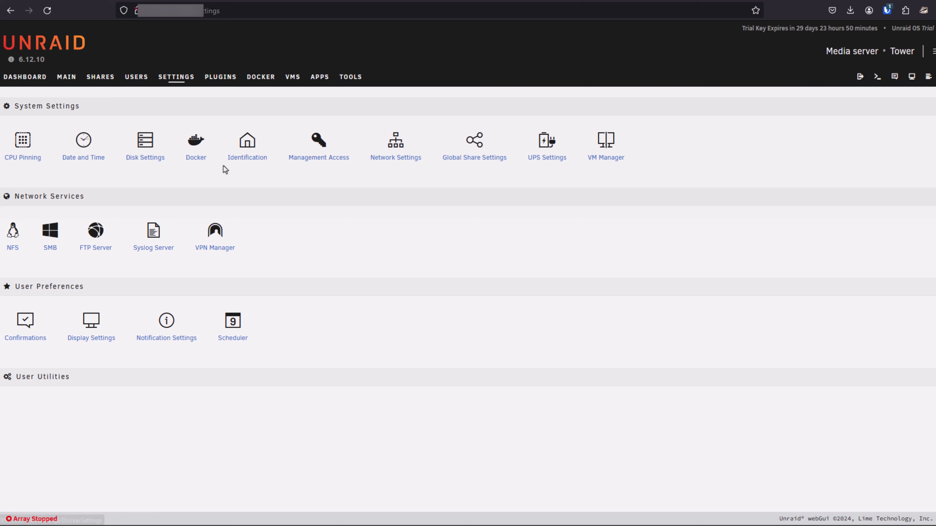
{"action": "left_click", "coordinate": [245, 162]}
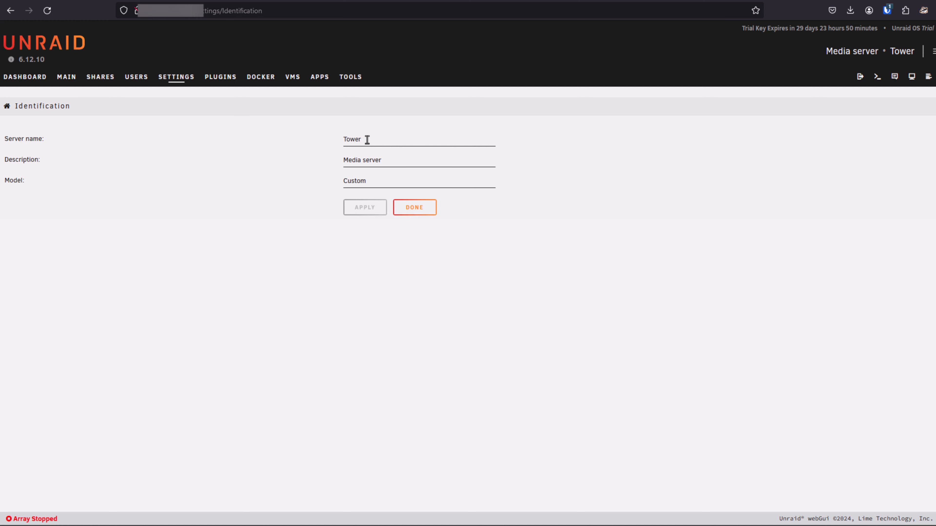
{"action": "left_click_drag", "start_coordinate": [366, 140], "coordinate": [334, 143]}
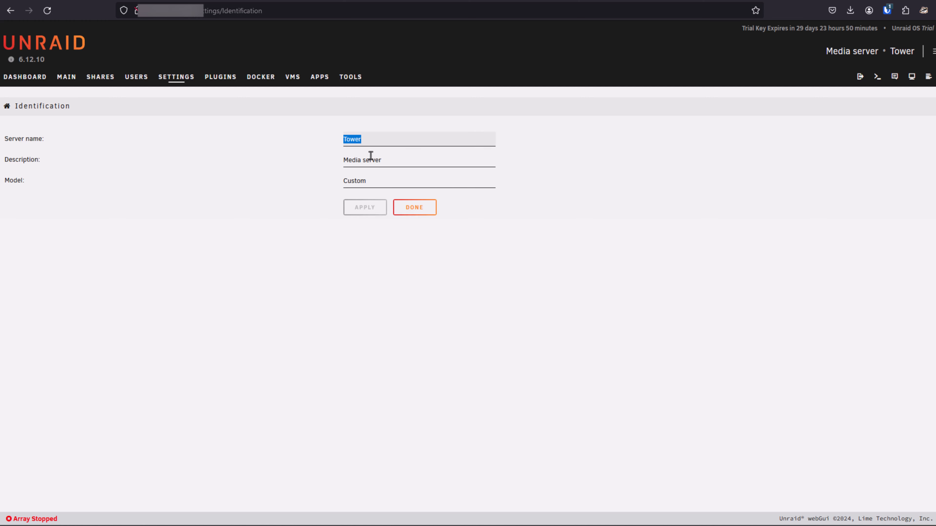
{"action": "key", "text": "Tab"}
{"action": "type", "text": "Data Ceneter Server"}
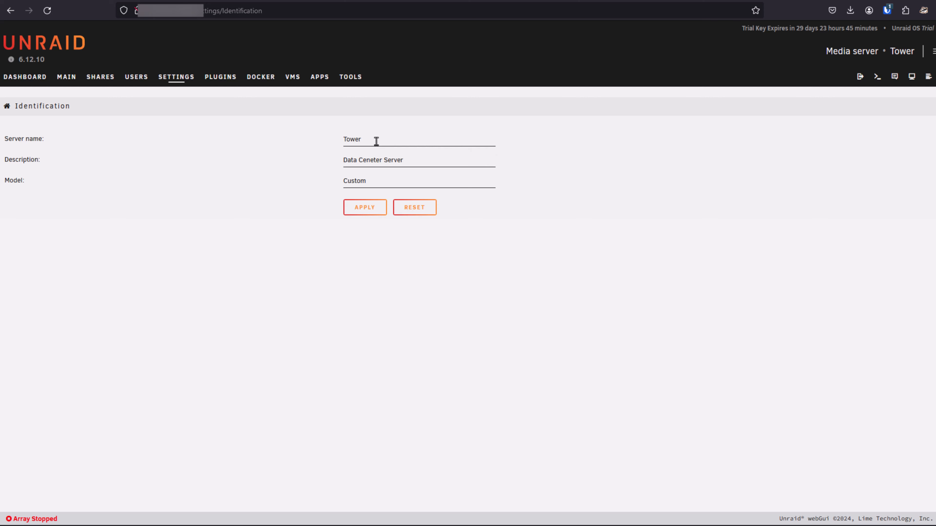
Rename the server Andromeda with the model Hetzner, apply the identification settings, and close them.
{"action": "left_click_drag", "start_coordinate": [376, 141], "coordinate": [336, 143]}
{"action": "key", "text": "BackSpace"}
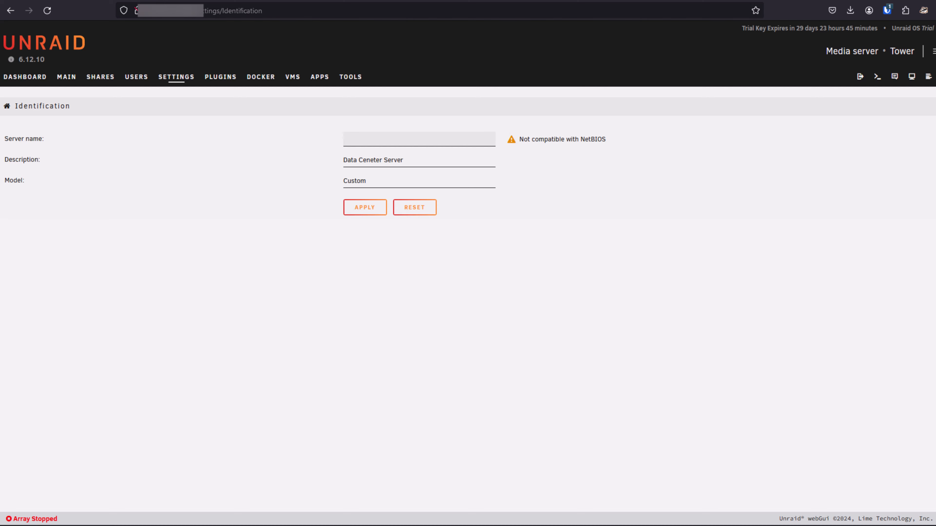
{"action": "type", "text": "Andromeda"}
{"action": "key", "text": "BackSpace"}
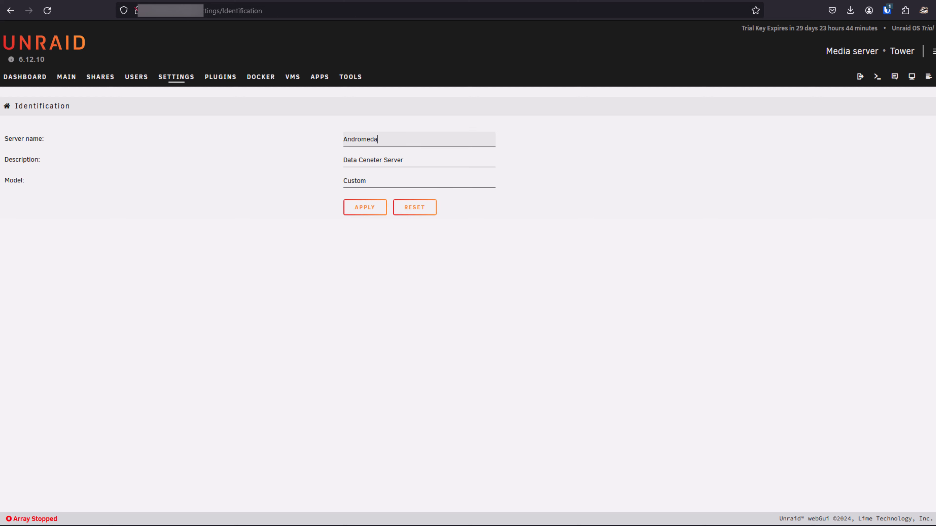
{"action": "left_click", "coordinate": [364, 209]}
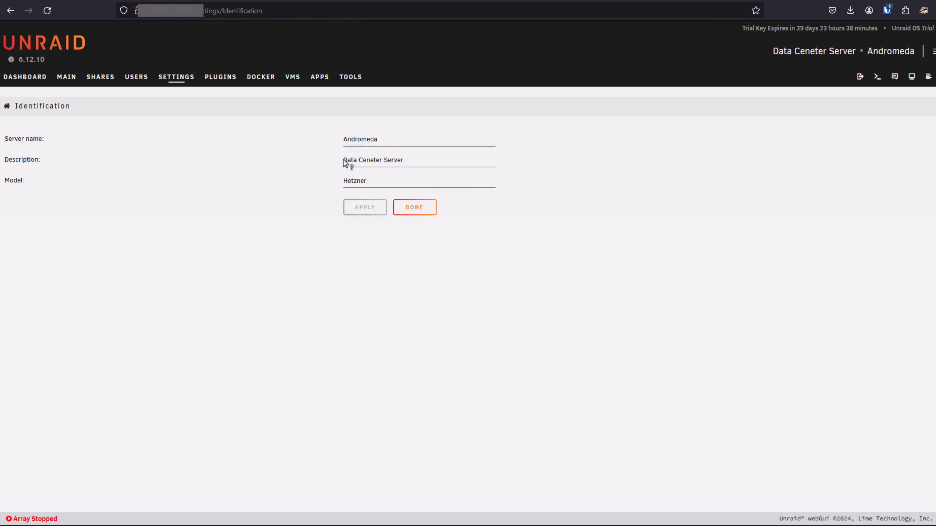
{"action": "left_click", "coordinate": [412, 209]}
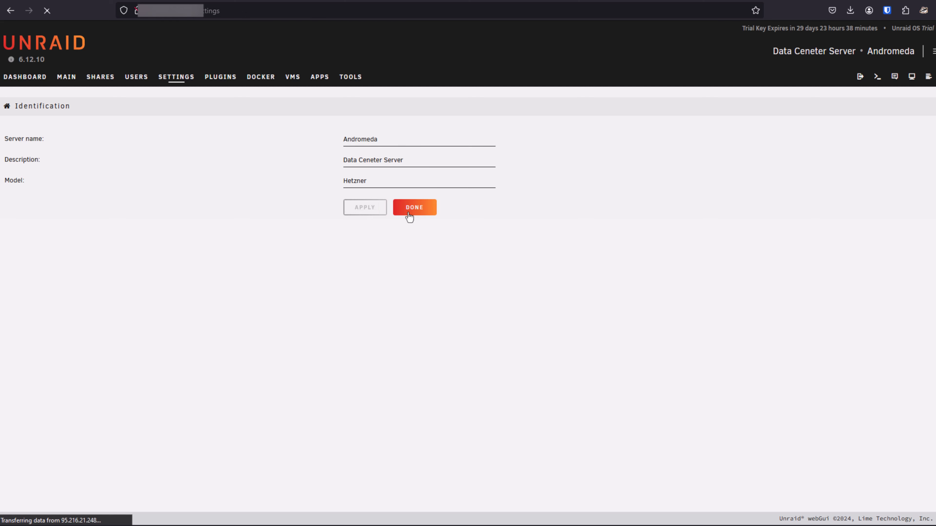
{"action": "scroll", "coordinate": [397, 323], "scroll_direction": "down", "scroll_amount": 3}
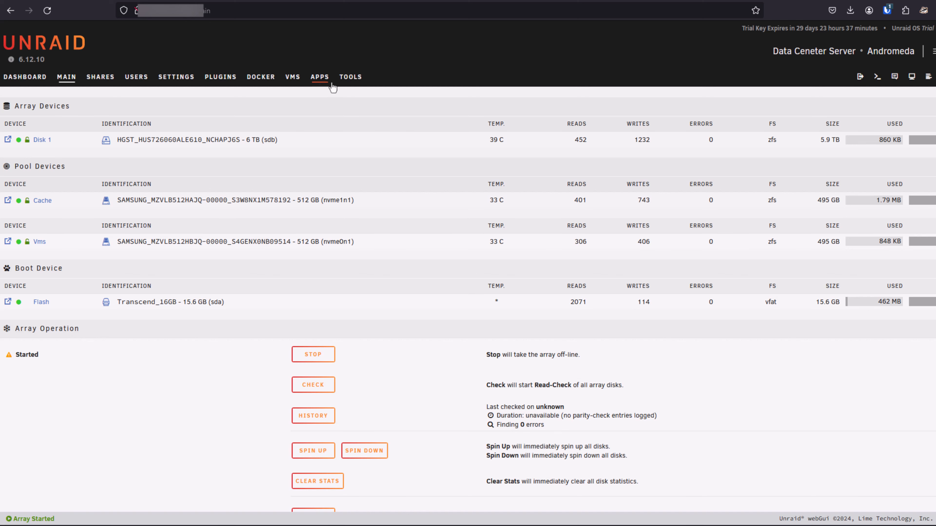
Install the Community Applications plugin.
{"action": "left_click", "coordinate": [319, 79]}
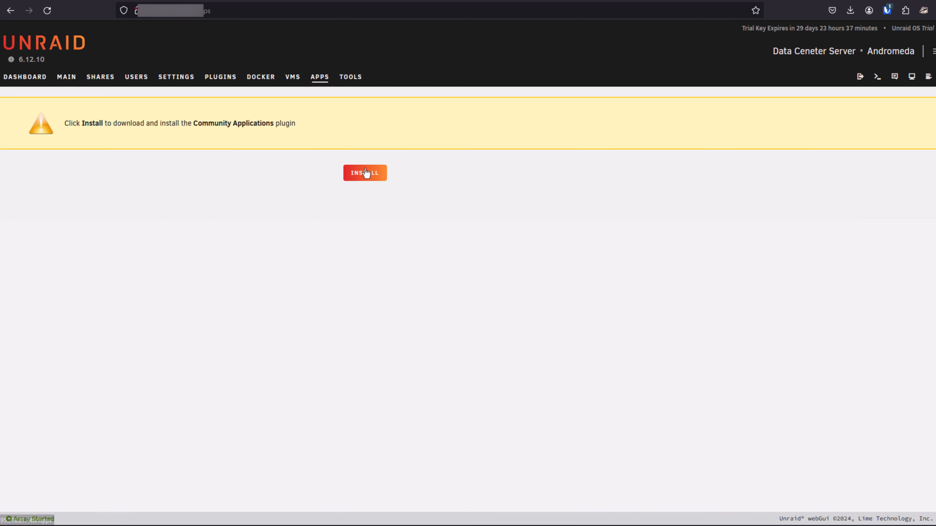
{"action": "left_click", "coordinate": [365, 173]}
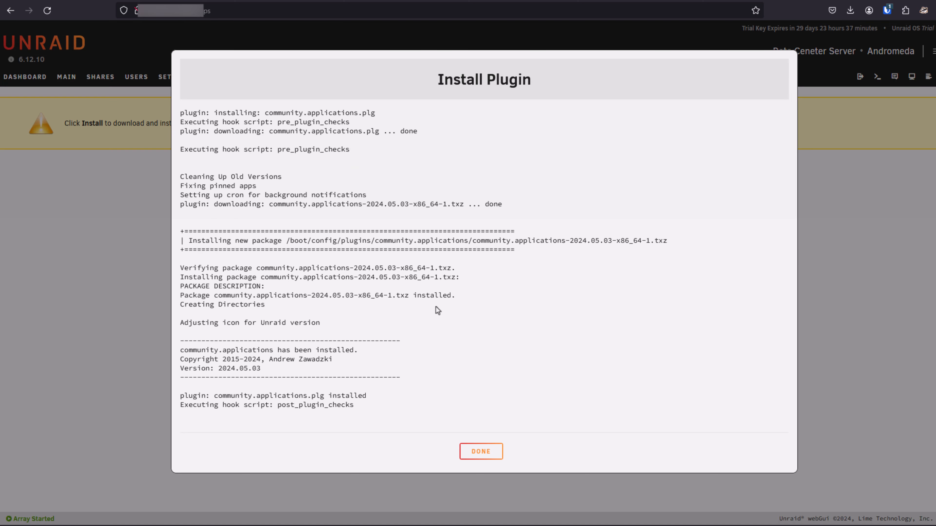
{"action": "left_click", "coordinate": [481, 451]}
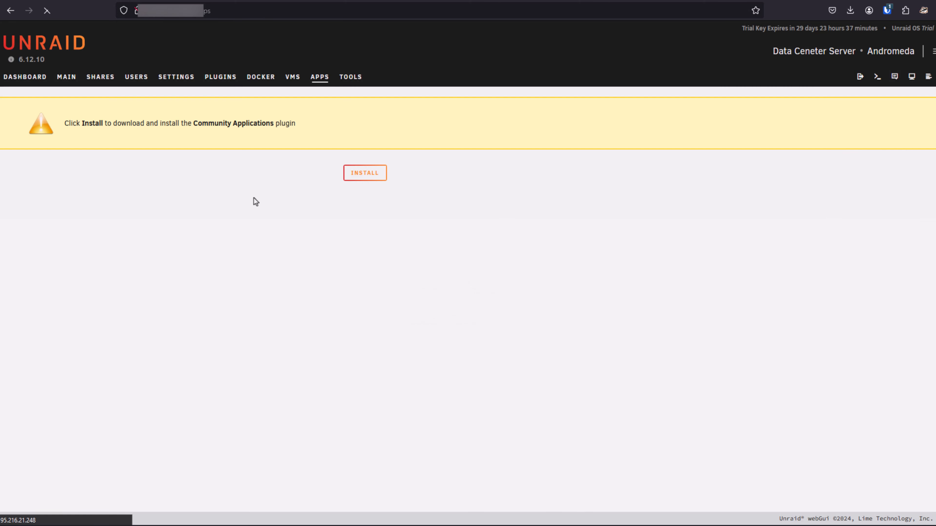
Search the community apps for "tailscale" and install the Tailscale (Plugin) app from EDACerton's Repository.
{"action": "left_click", "coordinate": [126, 106]}
{"action": "type", "text": "tailscale"}
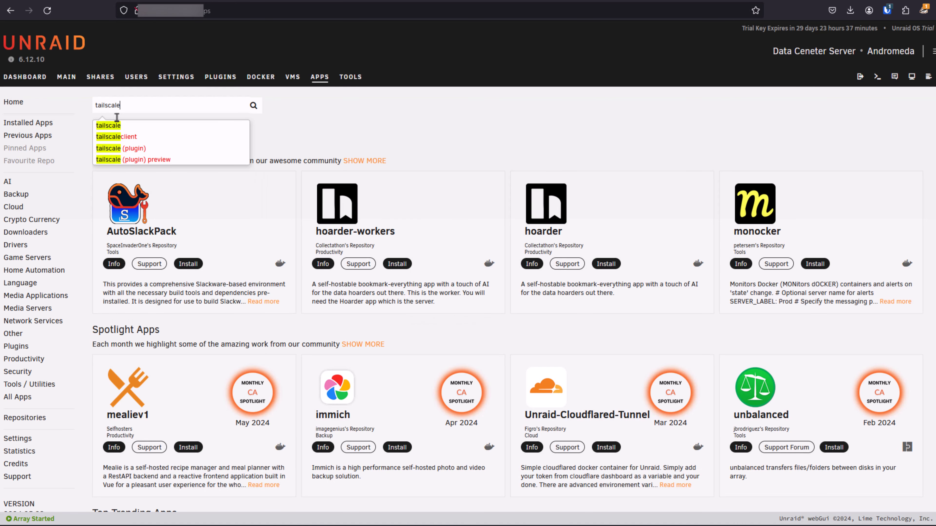
{"action": "key", "text": "Return"}
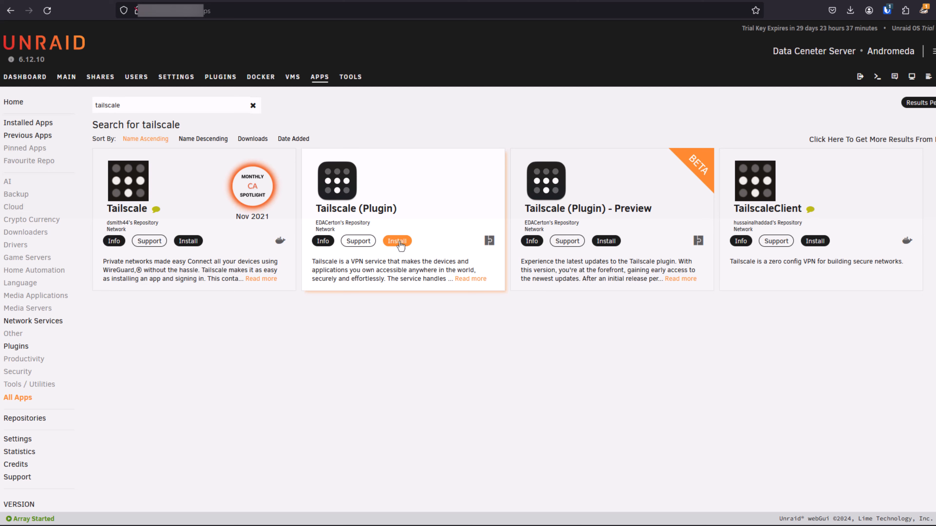
{"action": "left_click", "coordinate": [401, 243]}
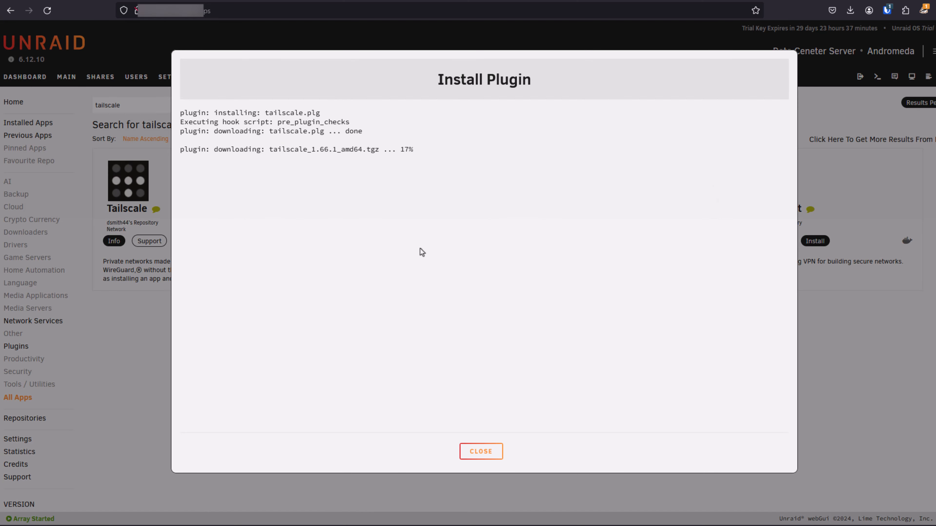
{"action": "left_click", "coordinate": [481, 452]}
Open the Tailscale plugin's settings and connect the server to the tailnet by signing in with GitHub.
{"action": "left_click", "coordinate": [400, 241]}
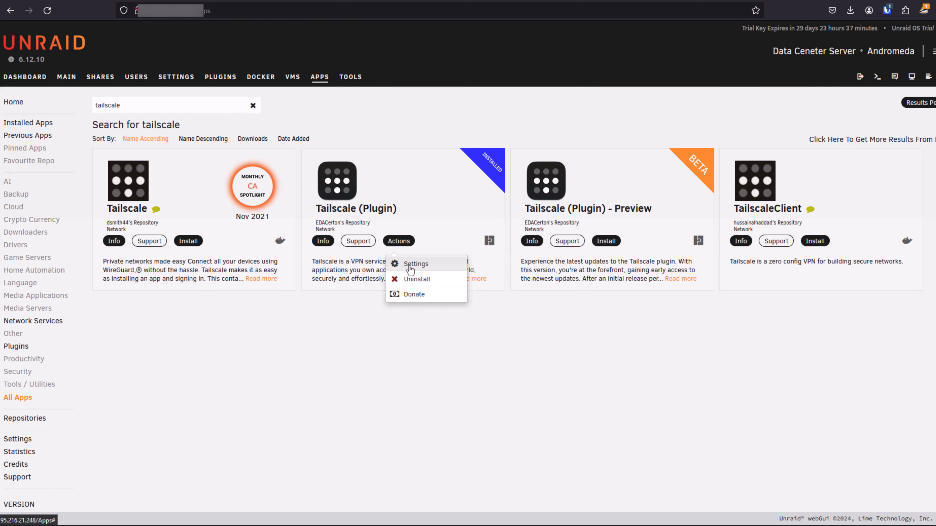
{"action": "left_click", "coordinate": [408, 264]}
{"action": "left_click", "coordinate": [474, 255]}
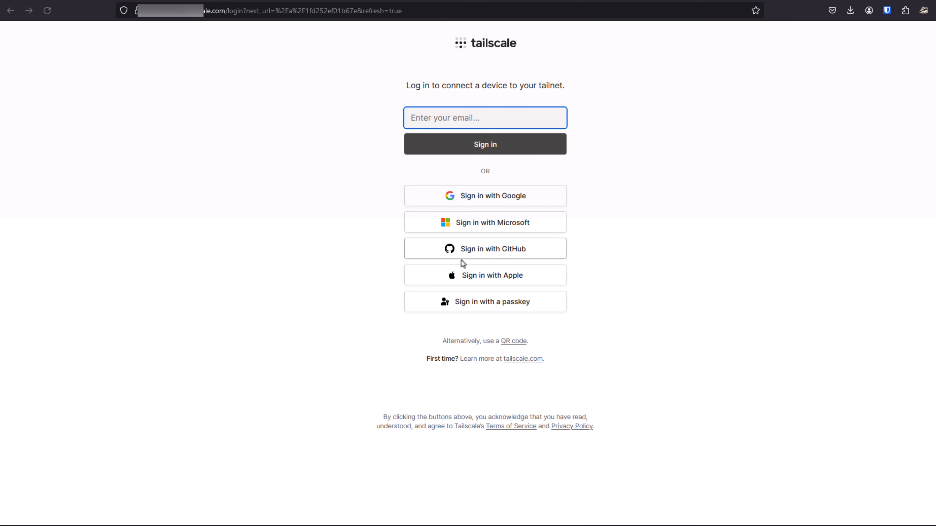
{"action": "left_click", "coordinate": [480, 248]}
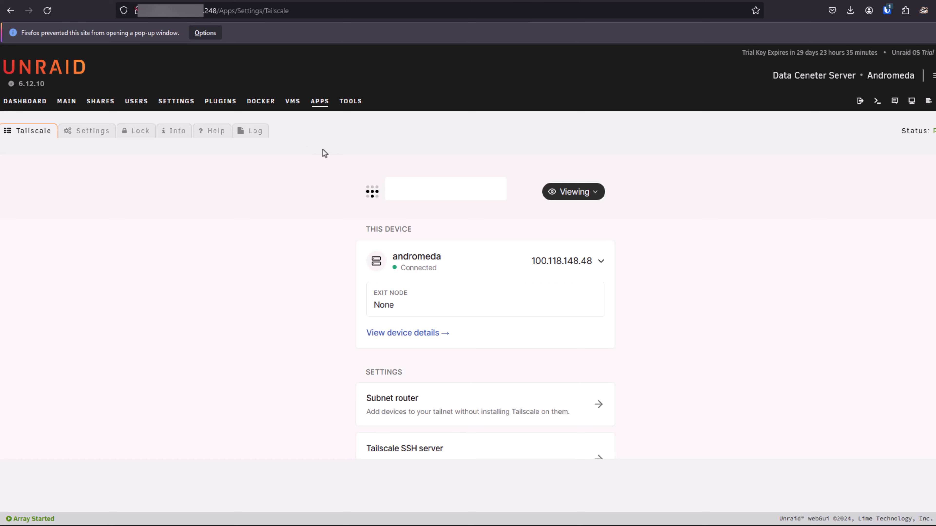
Show the Tailscale plugin's advanced settings and review the system, WireGuard port and outbound networking options.
{"action": "left_click", "coordinate": [93, 131]}
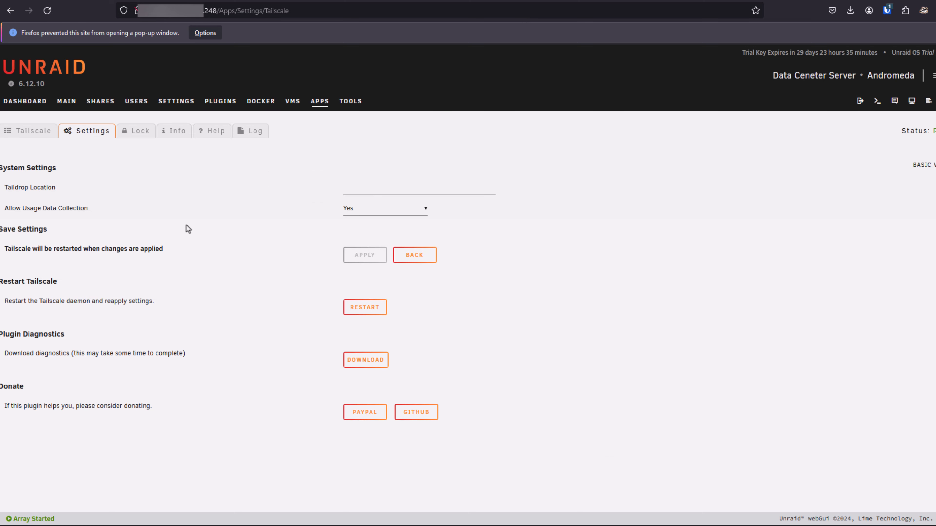
{"action": "left_click", "coordinate": [931, 166]}
{"action": "scroll", "coordinate": [246, 369], "scroll_direction": "down", "scroll_amount": 4}
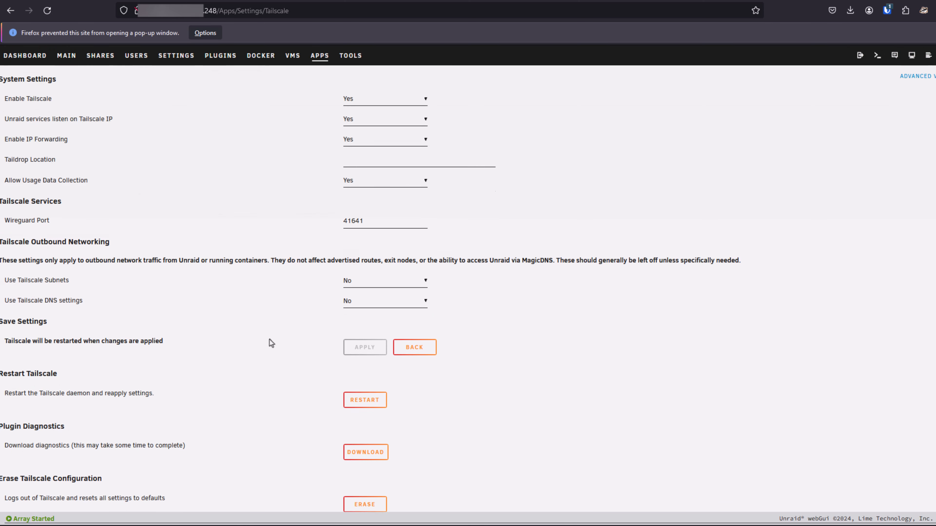
Set Use Tailscale DNS settings to Yes and apply the Tailscale plugin settings.
{"action": "left_click", "coordinate": [369, 234]}
{"action": "left_click", "coordinate": [365, 263]}
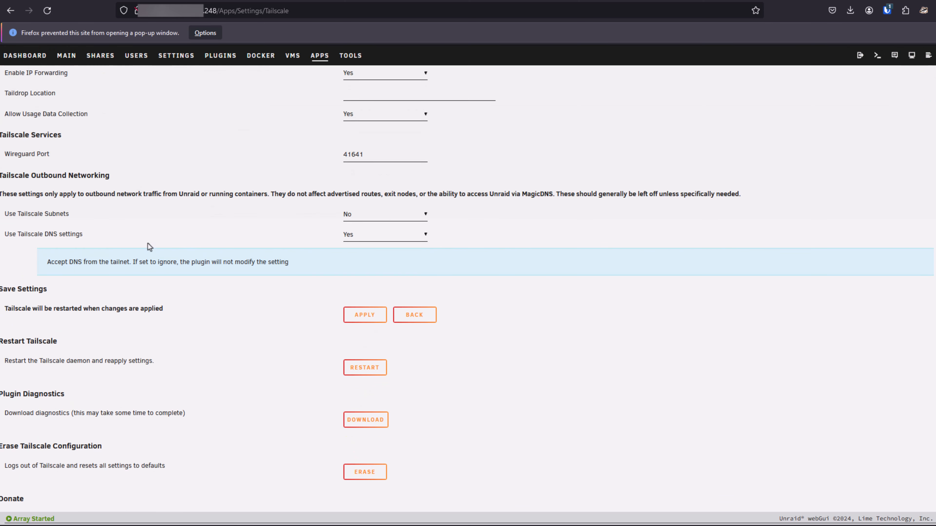
{"action": "left_click", "coordinate": [364, 318]}
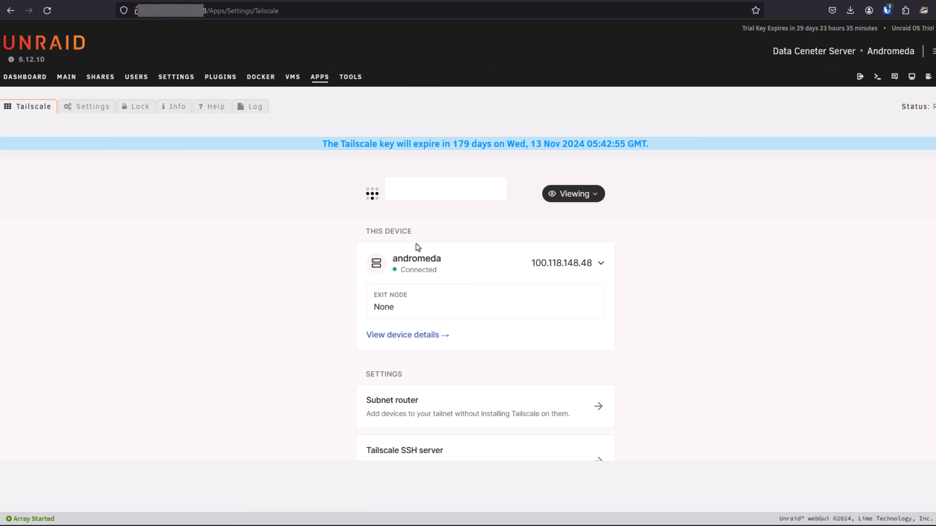
Copy the server's Tailscale address 100.118.148.48 and open the Unraid web interface at that address.
{"action": "left_click", "coordinate": [596, 263]}
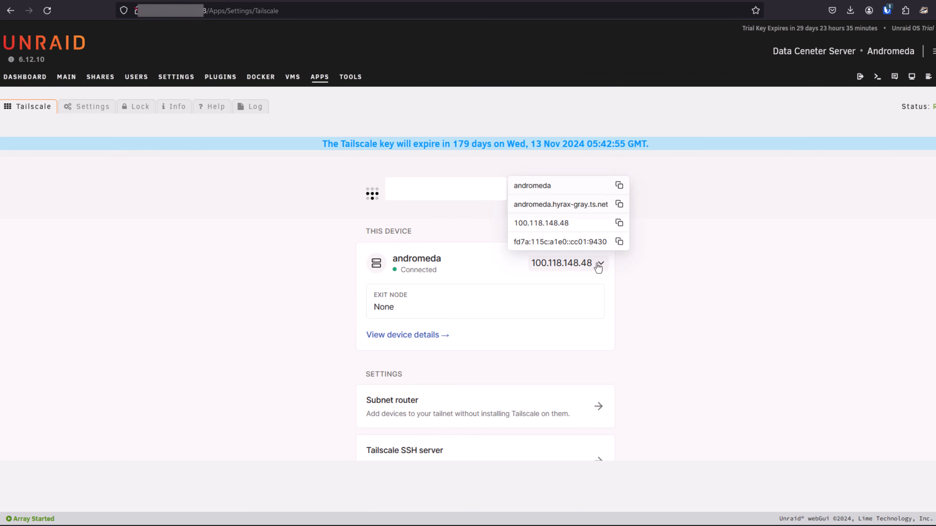
{"action": "left_click", "coordinate": [619, 223]}
{"action": "right_click", "coordinate": [288, 11]}
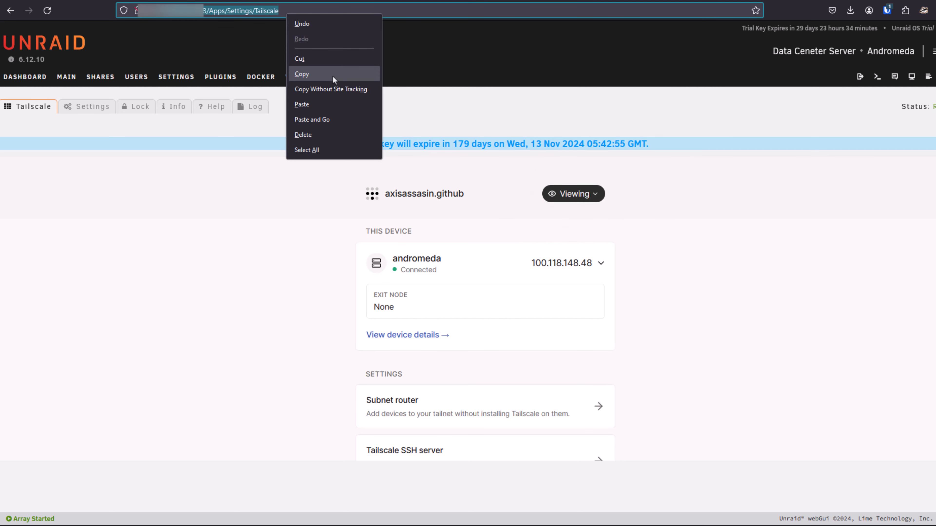
{"action": "left_click", "coordinate": [319, 120]}
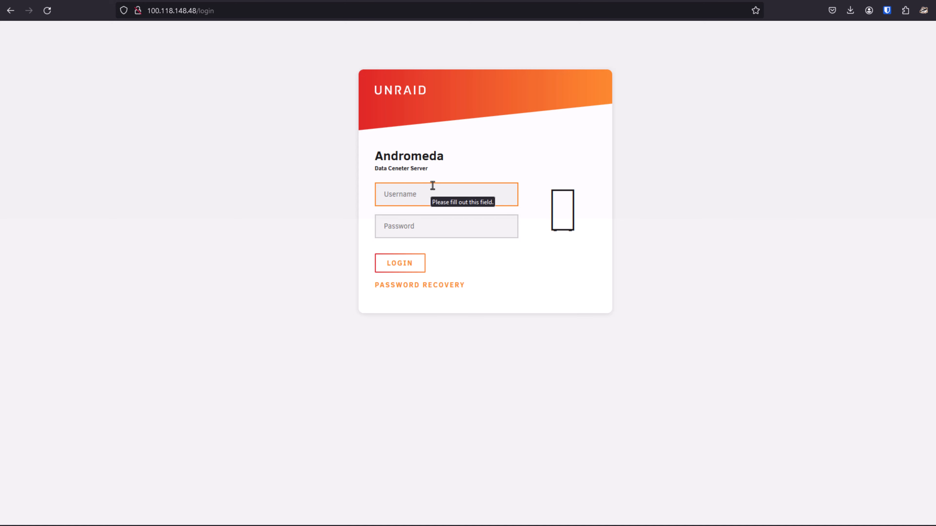
Log in to the Unraid web interface as root with the account password.
{"action": "type", "text": "root"}
{"action": "key", "text": "Tab"}
{"action": "type", "text": "•••••••••••"}
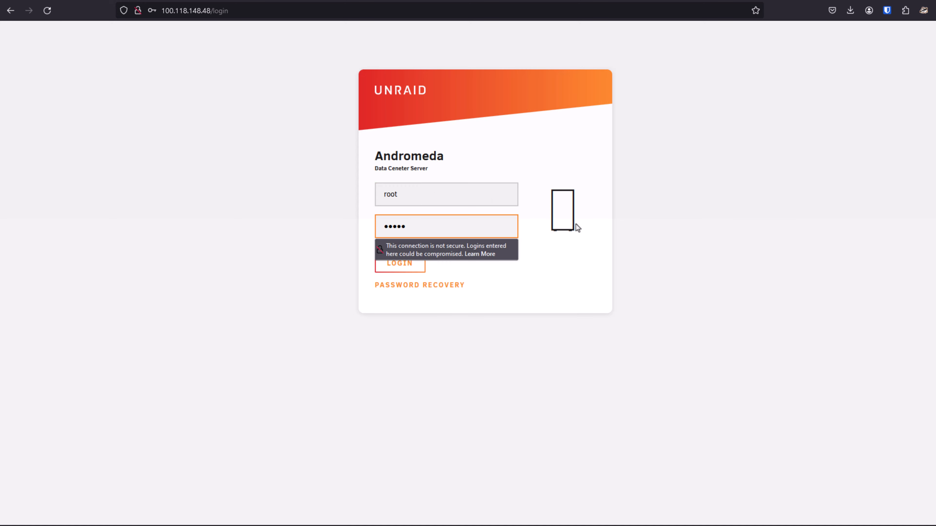
{"action": "key", "text": "Return"}
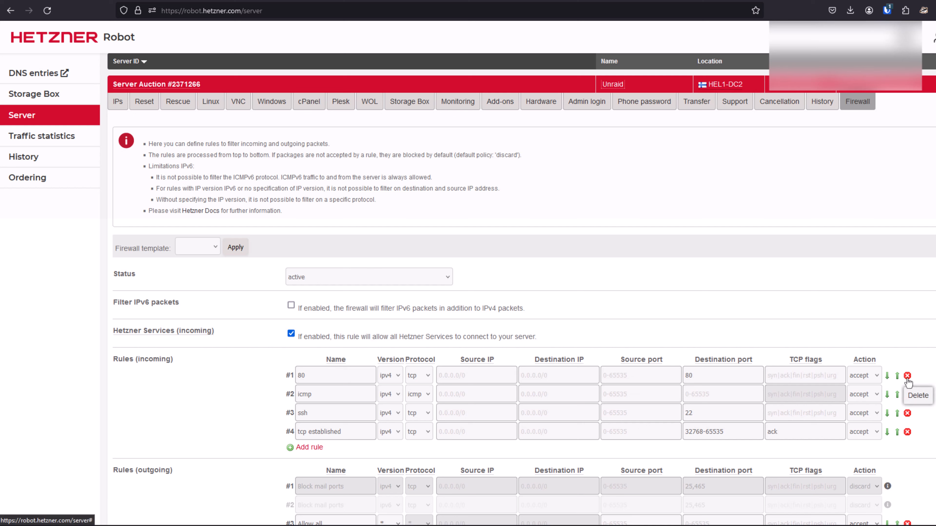
In Hetzner Robot's firewall settings, delete the incoming rule for port 80.
{"action": "left_click", "coordinate": [907, 376]}
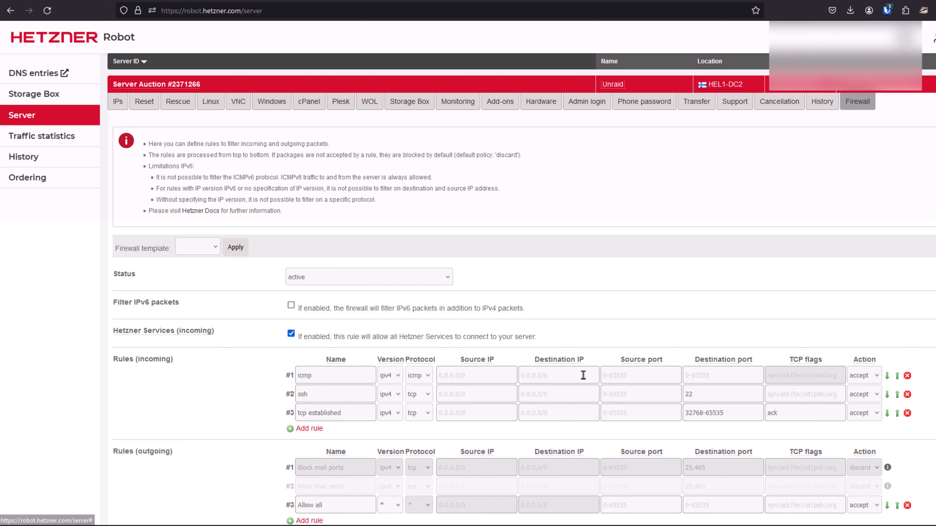
{"action": "scroll", "coordinate": [317, 411], "scroll_direction": "down", "scroll_amount": 3}
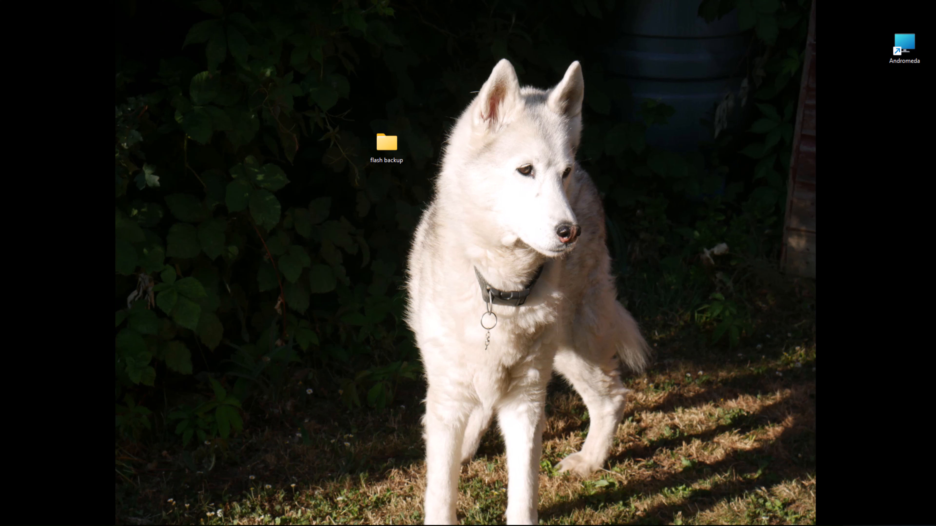
Upload andromeda-v6.13.0-beta.2.4-flash-backup-20240520-0406.zip from the desktop's flash backup folder to Dropbox and close its preview.
{"action": "double_click", "coordinate": [387, 144]}
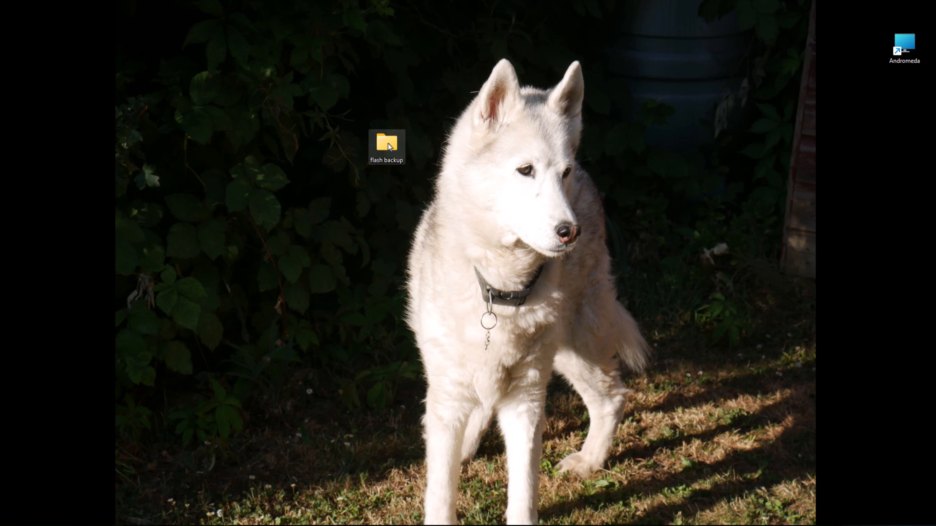
{"action": "left_click_drag", "start_coordinate": [414, 225], "coordinate": [392, 188]}
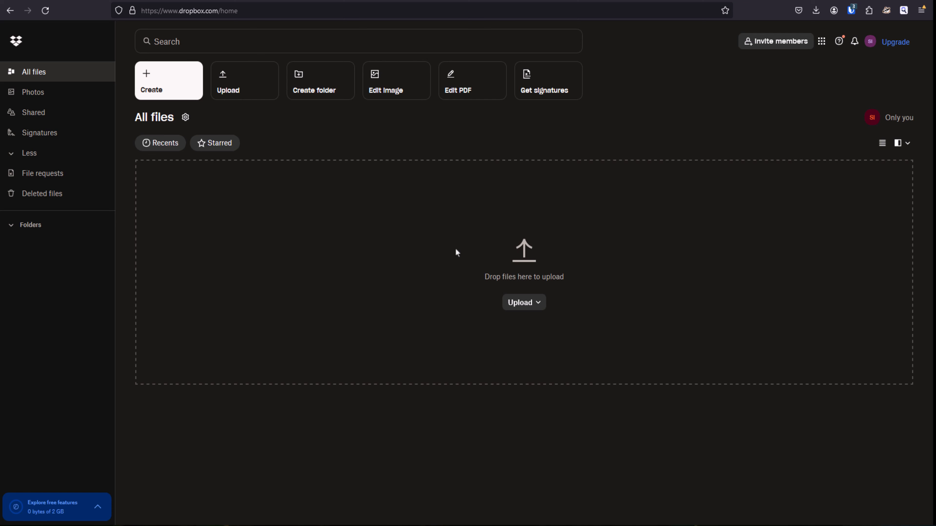
{"action": "left_click", "coordinate": [520, 306]}
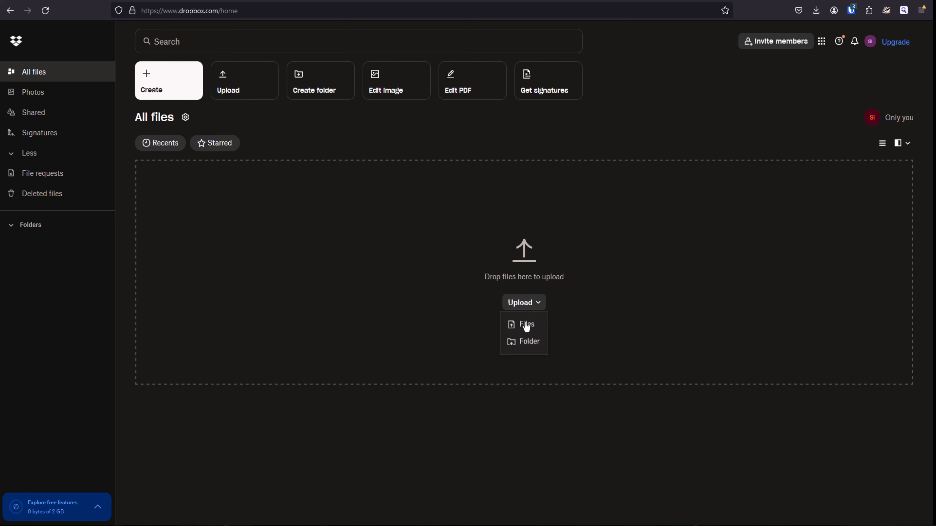
{"action": "left_click", "coordinate": [524, 326]}
{"action": "left_click", "coordinate": [248, 66]}
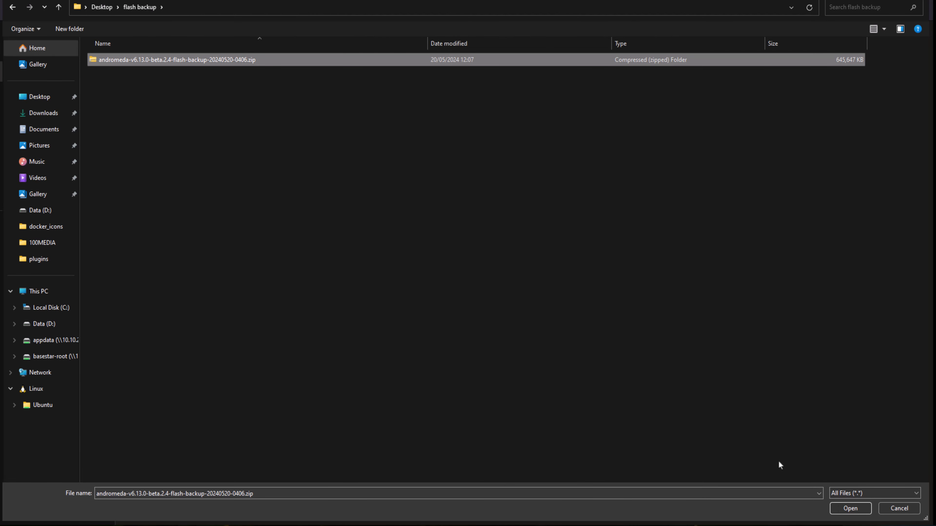
{"action": "left_click", "coordinate": [847, 508]}
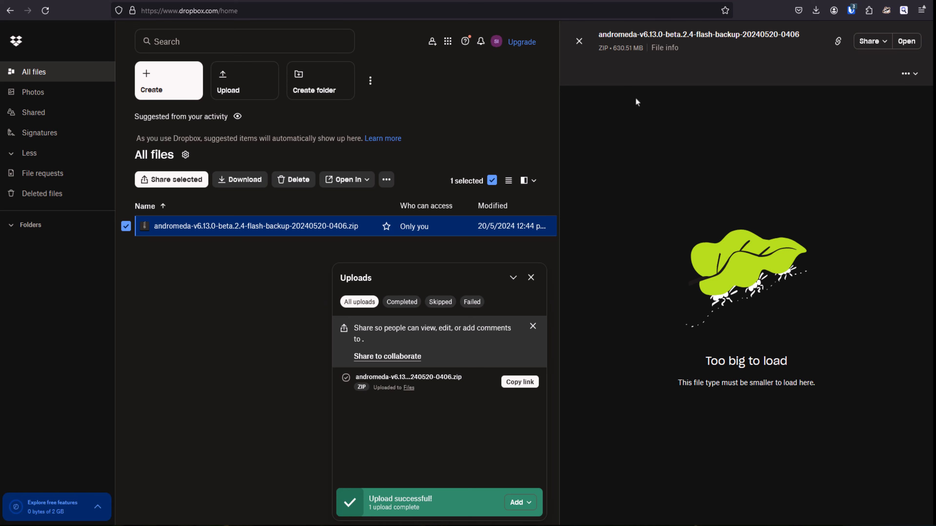
{"action": "left_click", "coordinate": [579, 41]}
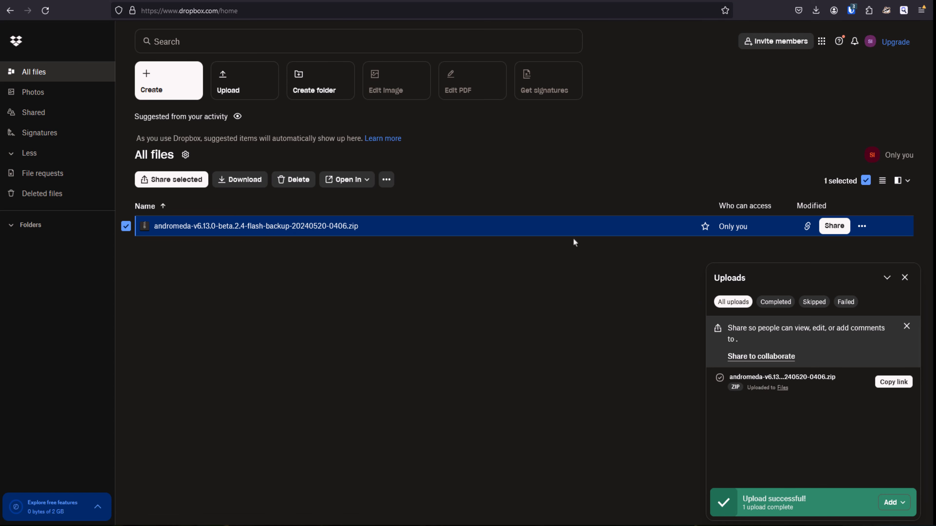
Create a public share link for the uploaded flash backup and paste it into a blank Notepad document.
{"action": "left_click", "coordinate": [834, 226]}
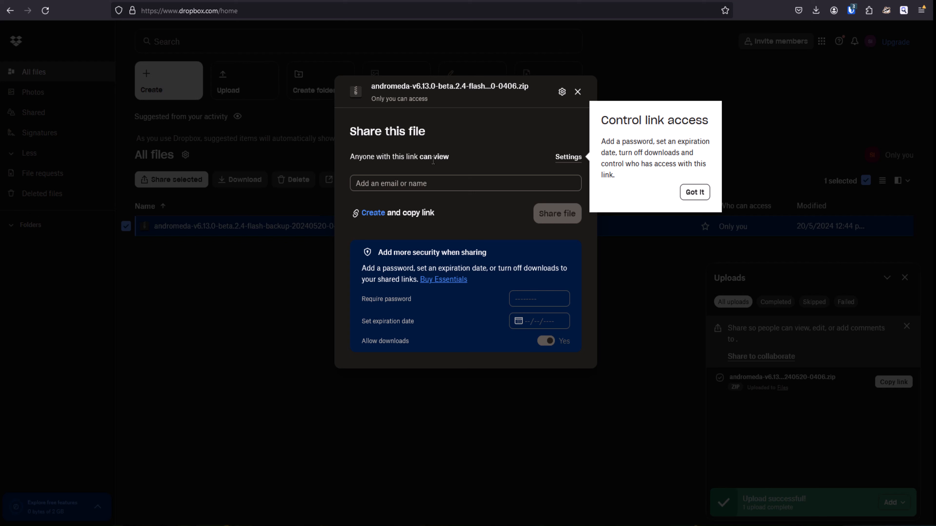
{"action": "left_click", "coordinate": [371, 215]}
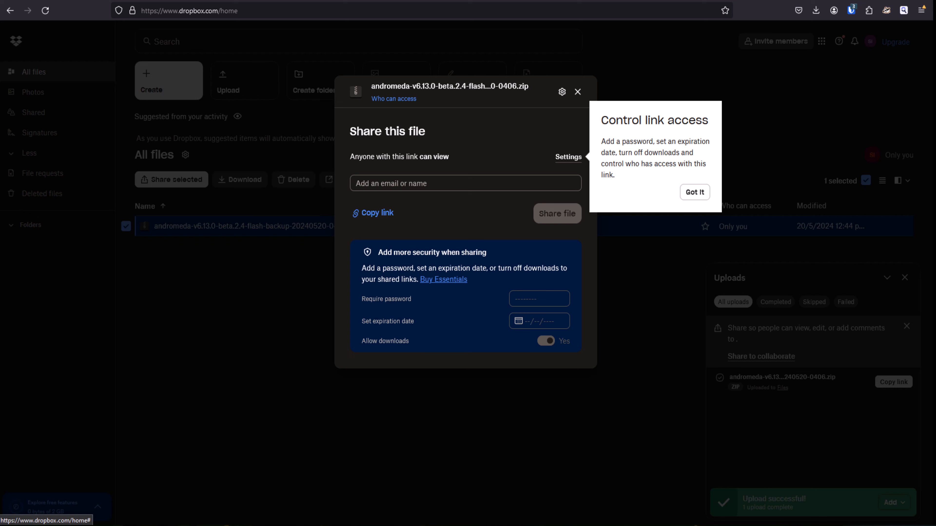
{"action": "key", "text": "alt+Tab"}
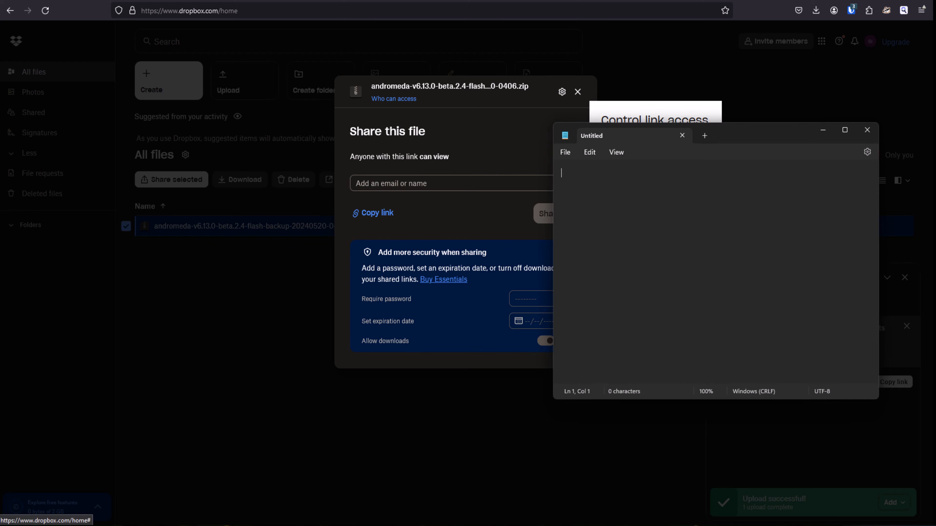
{"action": "right_click", "coordinate": [578, 181]}
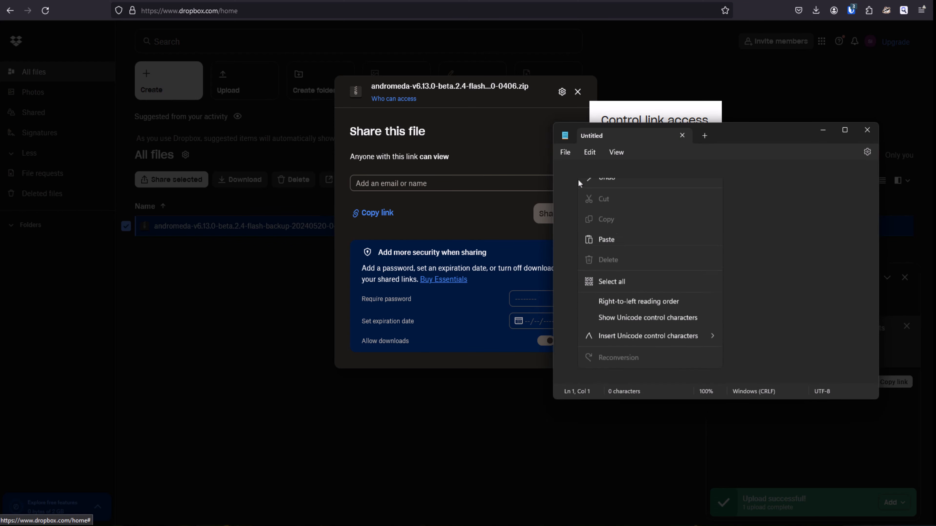
{"action": "left_click", "coordinate": [611, 251]}
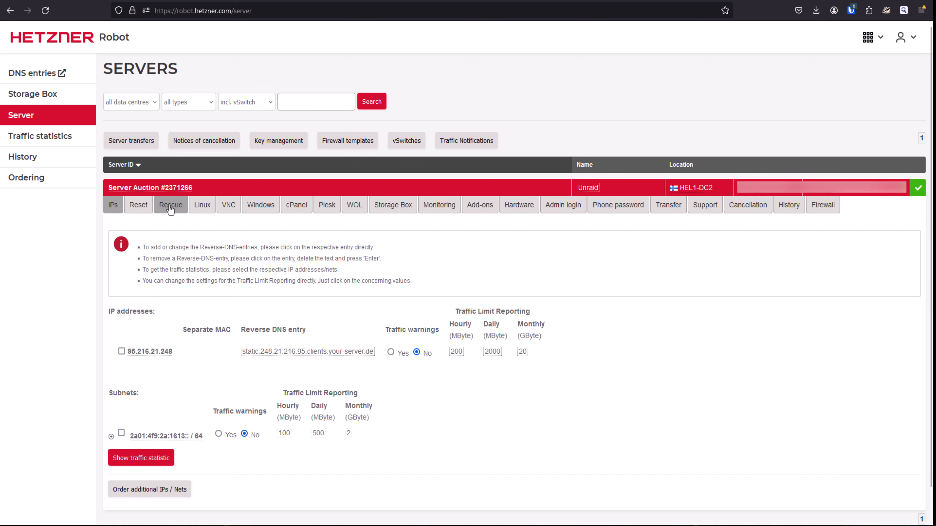
Activate the Linux rescue system for the server in Hetzner Robot and save its root password in the Notepad document.
{"action": "left_click", "coordinate": [171, 208]}
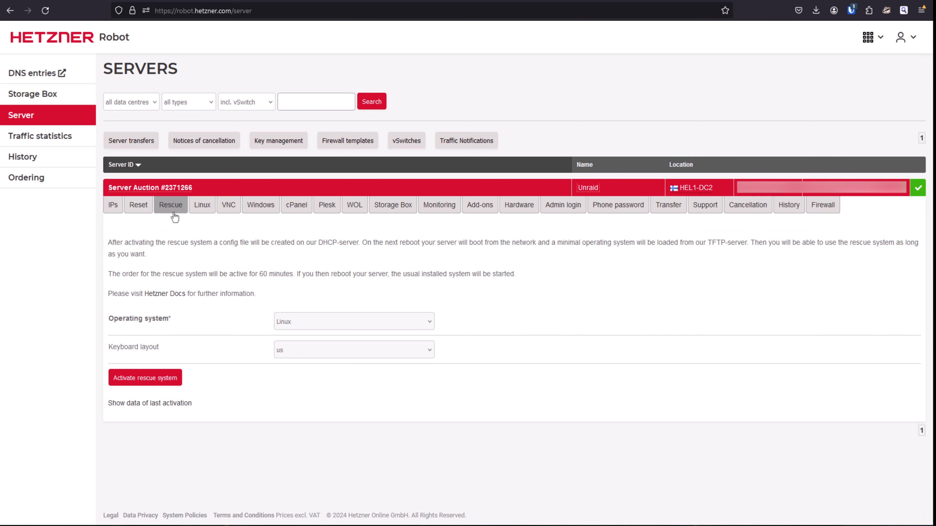
{"action": "left_click", "coordinate": [162, 379]}
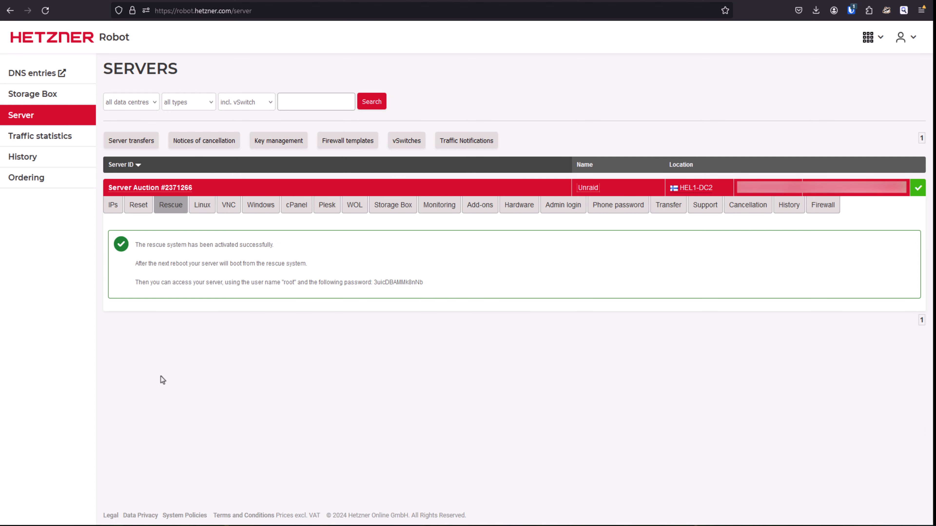
{"action": "double_click", "coordinate": [393, 283]}
{"action": "right_click", "coordinate": [394, 283]}
{"action": "left_click", "coordinate": [412, 294]}
{"action": "key", "text": "alt+Tab"}
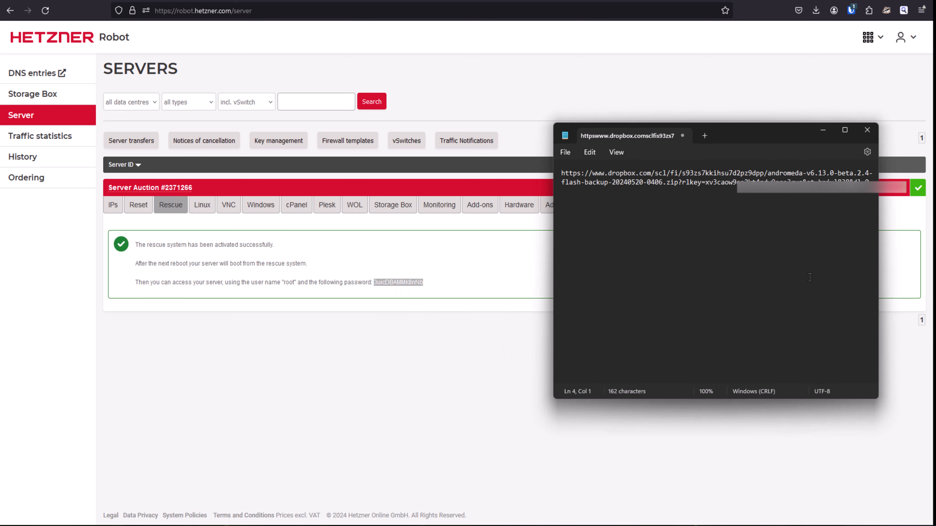
{"action": "key", "text": "ctrl+v"}
{"action": "left_click", "coordinate": [246, 345]}
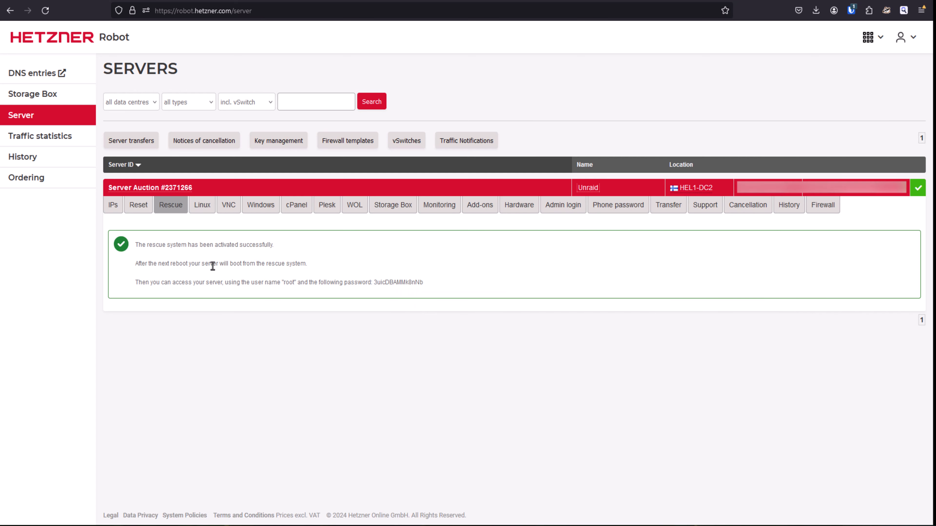
Send an automatic hardware reset to the server from Hetzner Robot.
{"action": "left_click", "coordinate": [144, 208]}
{"action": "left_click", "coordinate": [318, 330]}
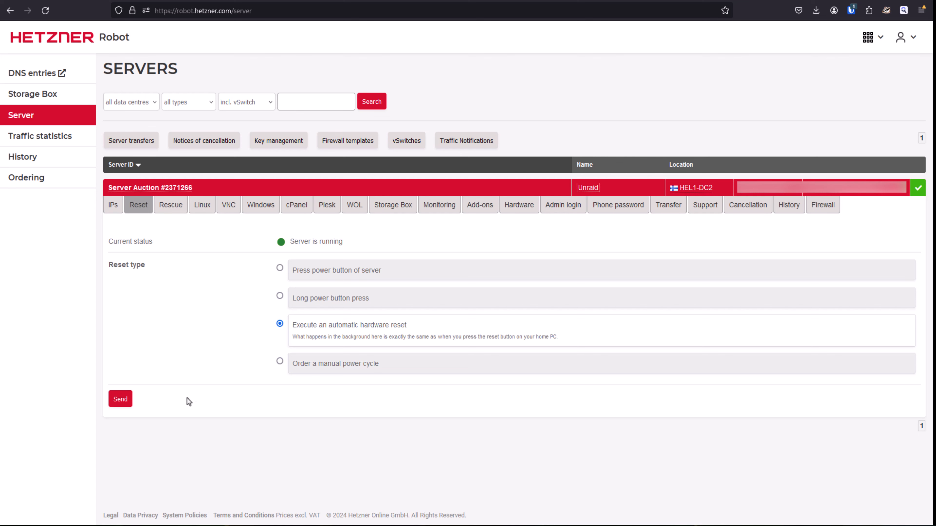
{"action": "left_click", "coordinate": [121, 399]}
Copy the curl download command from the DataCenter_Unraid_Installer README on GitHub and run it in the rescue system's terminal.
{"action": "key", "text": "alt+Tab"}
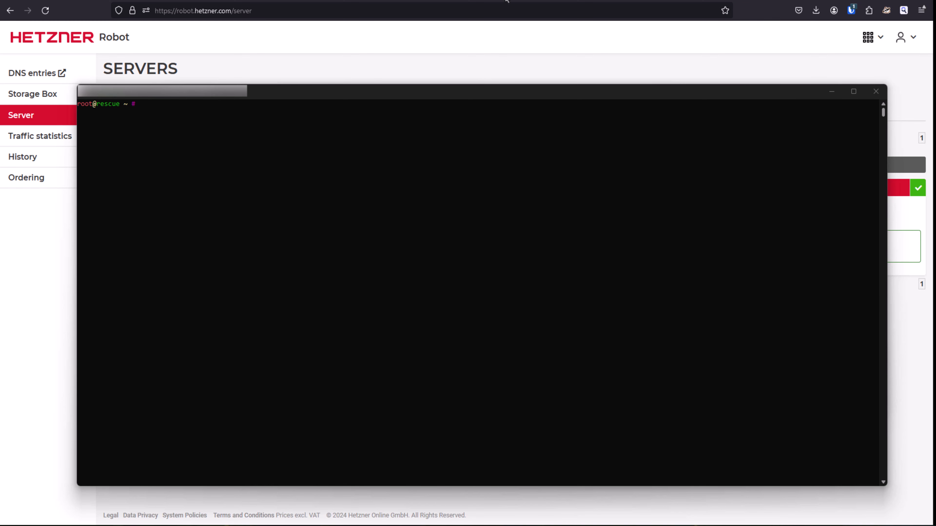
{"action": "left_click", "coordinate": [497, 0]}
{"action": "scroll", "coordinate": [454, 150], "scroll_direction": "up", "scroll_amount": 4}
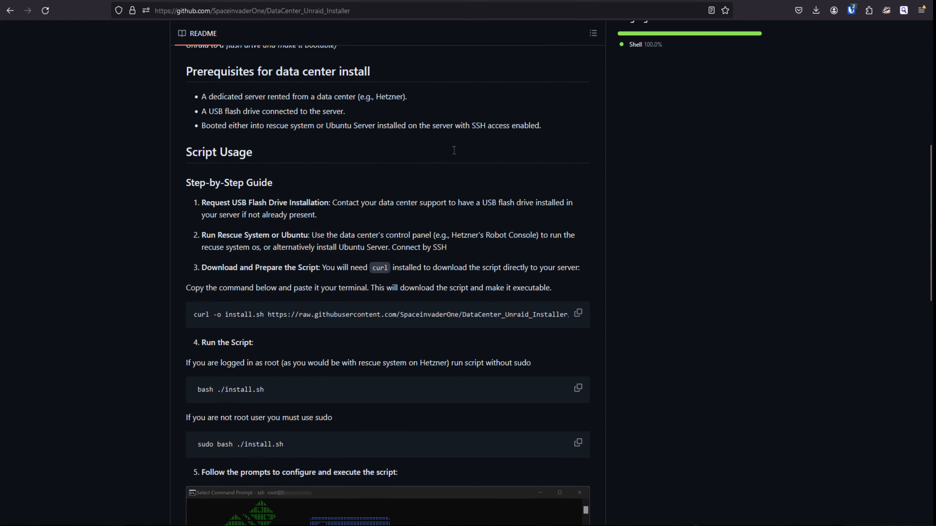
{"action": "scroll", "coordinate": [454, 150], "scroll_direction": "down", "scroll_amount": 3}
{"action": "left_click", "coordinate": [577, 210]}
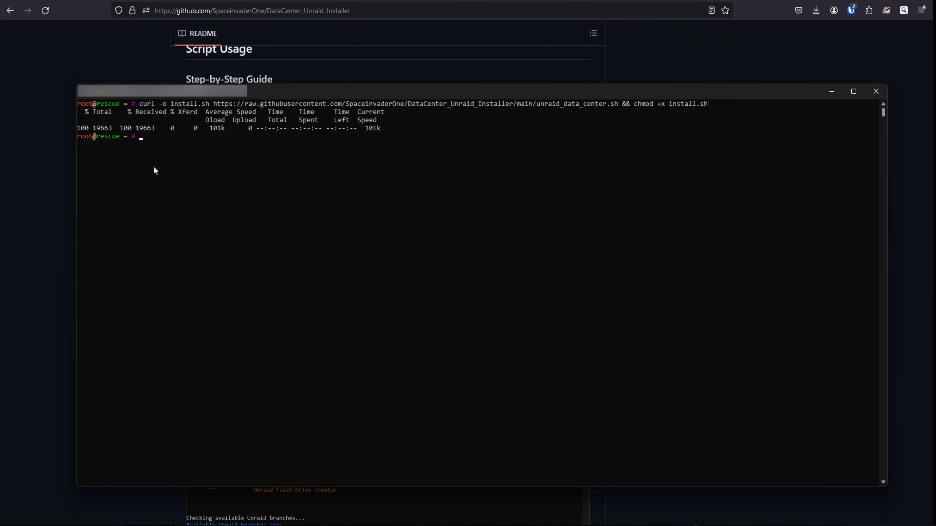
{"action": "key", "text": "Return"}
Run sudo bash ./install.sh and choose option 9 to restore from backup, with option 1 for a Dropbox public link.
{"action": "key", "text": "ctrl+v"}
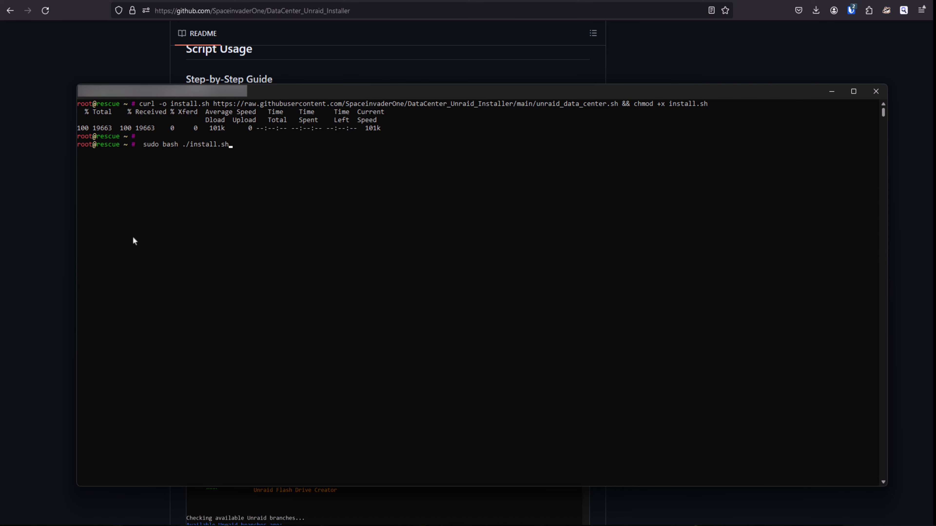
{"action": "key", "text": "Return"}
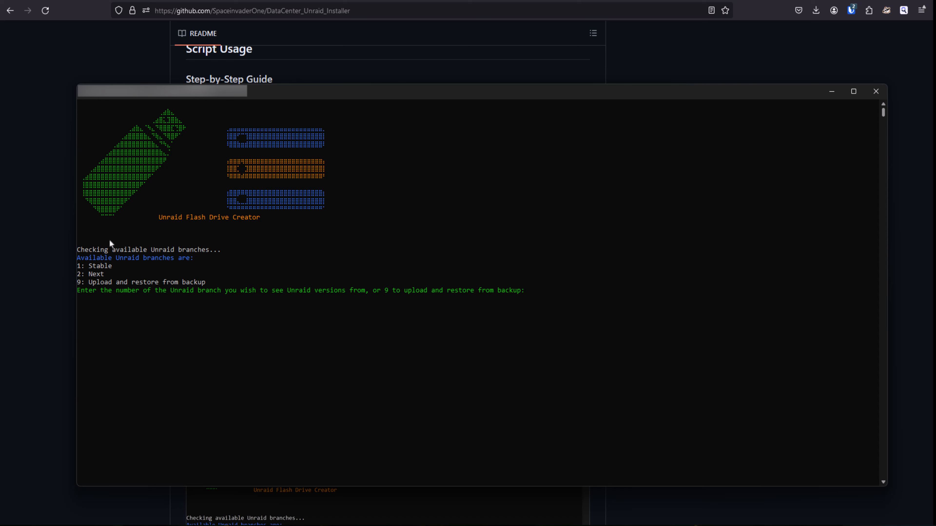
{"action": "type", "text": "9"}
{"action": "key", "text": "Return"}
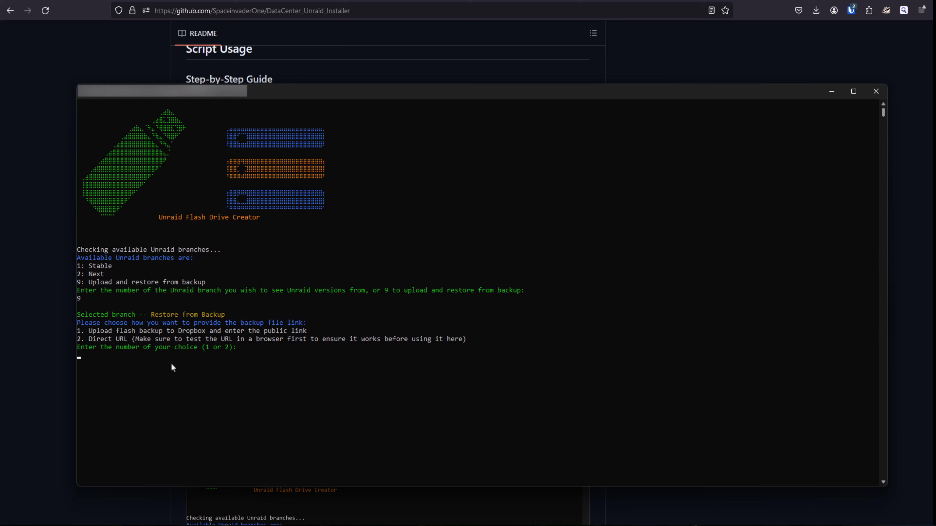
{"action": "type", "text": "1"}
{"action": "key", "text": "Return"}
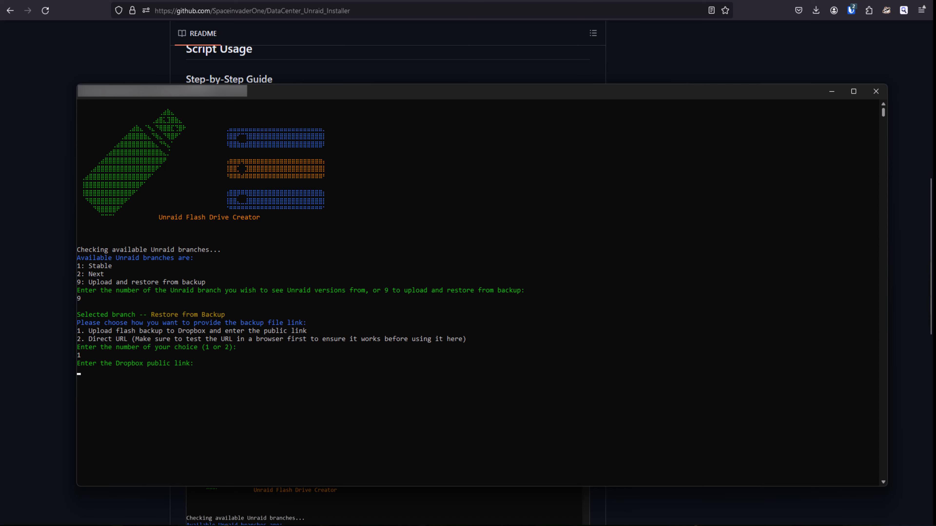
Copy the saved Dropbox link from the Notepad document and enter it in the installer as the backup's public link.
{"action": "key", "text": "alt+Tab"}
{"action": "right_click", "coordinate": [570, 176]}
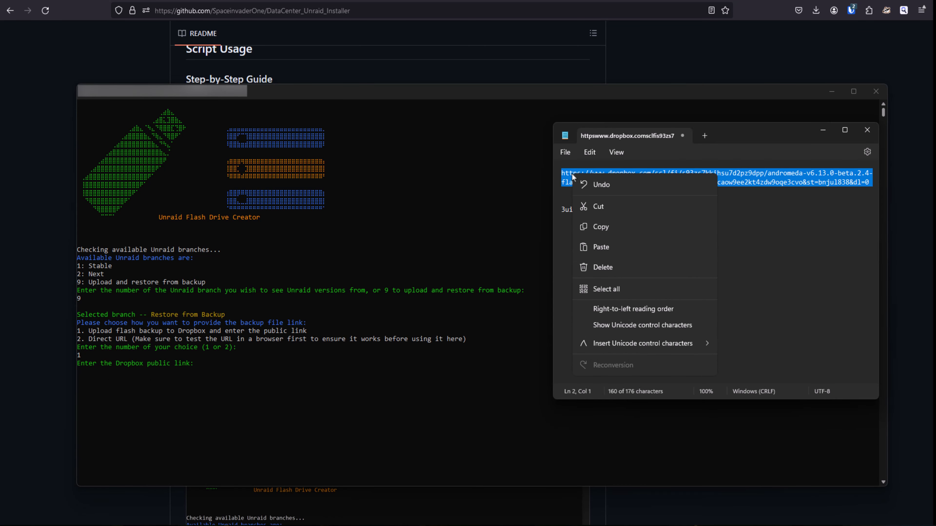
{"action": "left_click", "coordinate": [607, 228]}
{"action": "key", "text": "alt+Tab"}
{"action": "key", "text": "ctrl+v"}
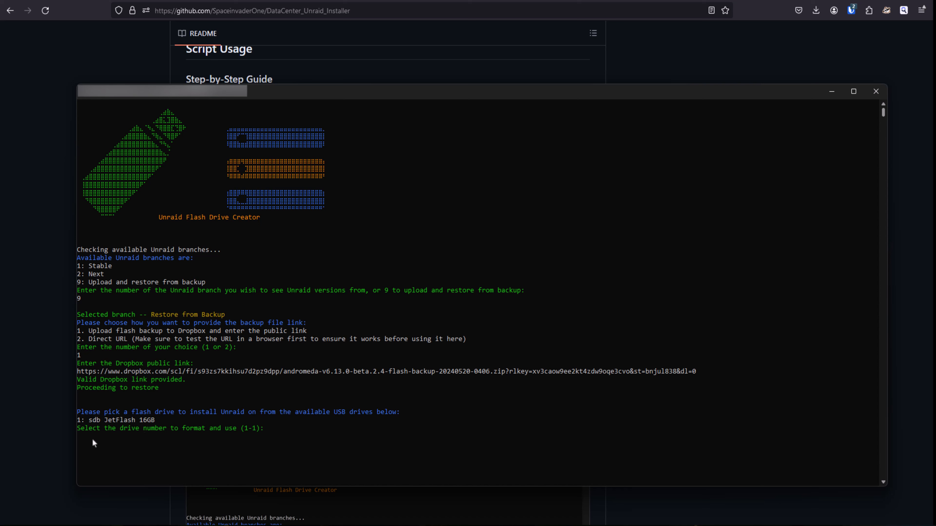
Choose flash drive 1, sdb JetFlash 16GB, confirm erasing it with yes, and answer n to permitting UEFI boot mode.
{"action": "type", "text": "1"}
{"action": "key", "text": "Return"}
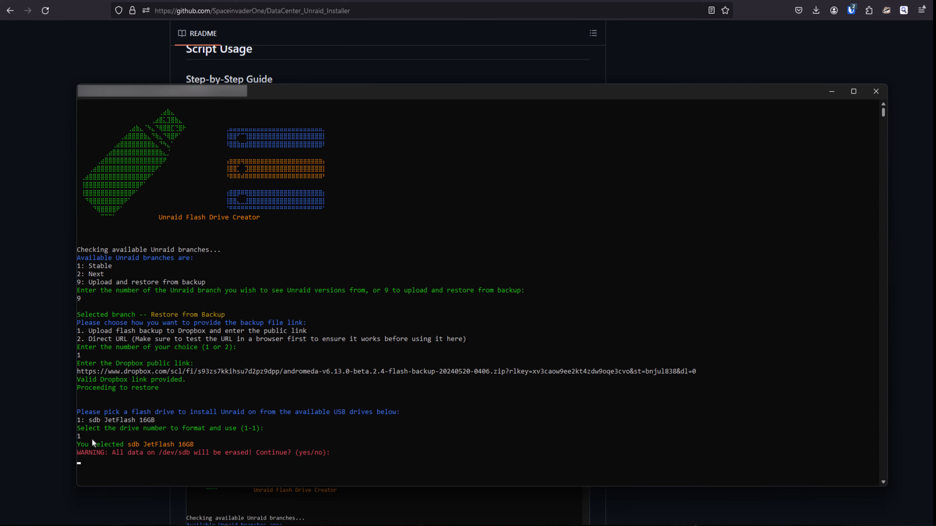
{"action": "type", "text": "yes"}
{"action": "key", "text": "Return"}
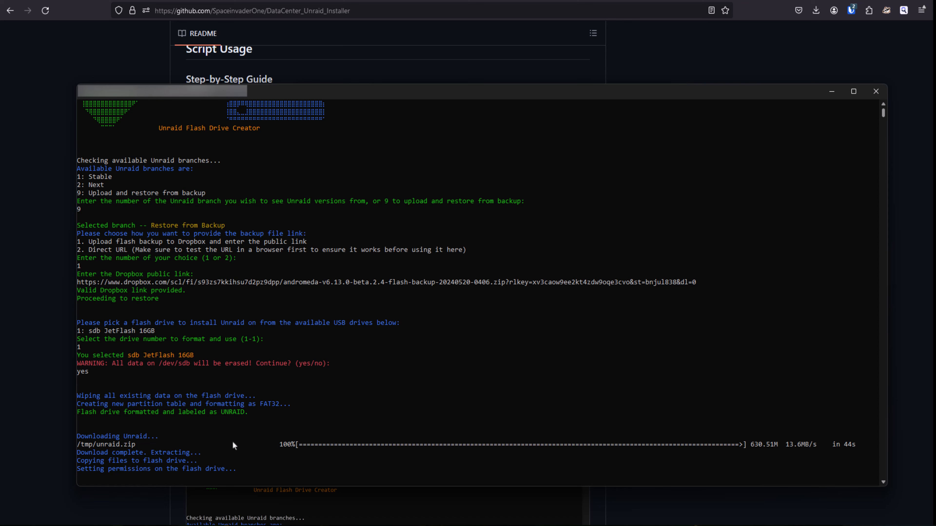
{"action": "type", "text": "n"}
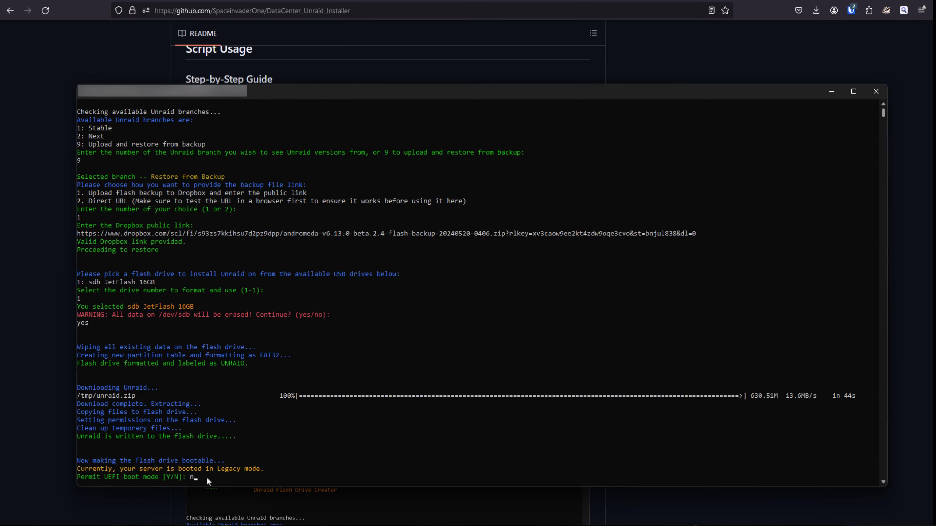
{"action": "key", "text": "Return"}
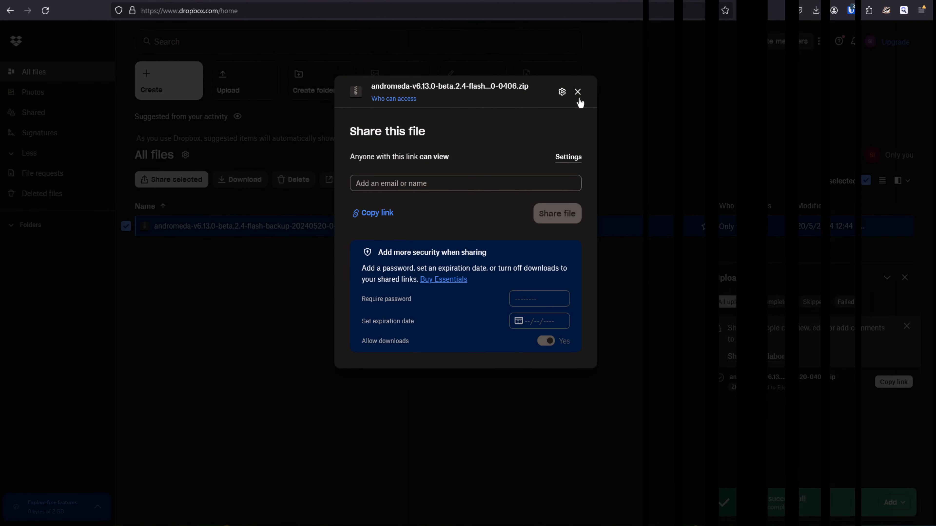
In Dropbox, delete the andromeda-v6.13.0-beta.2.4 flash backup zip and permanently delete it from the deleted files.
{"action": "left_click", "coordinate": [577, 91]}
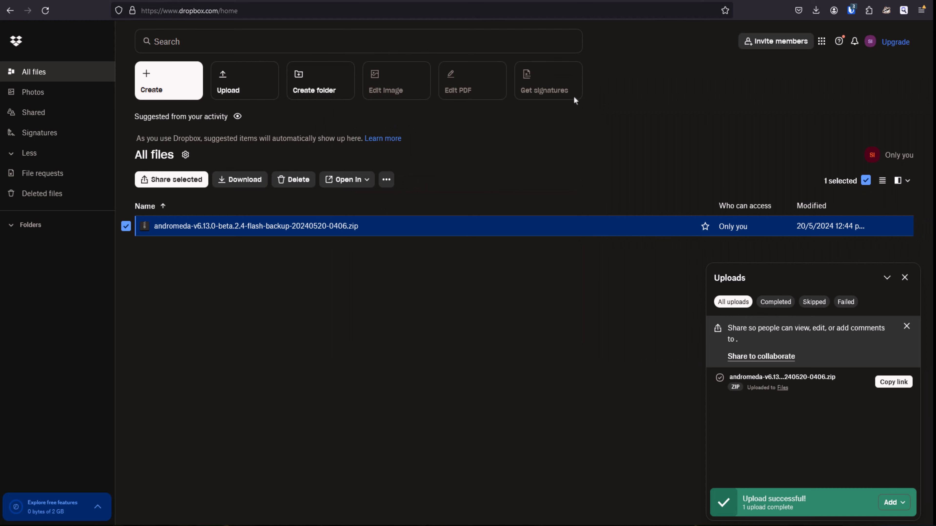
{"action": "right_click", "coordinate": [175, 229]}
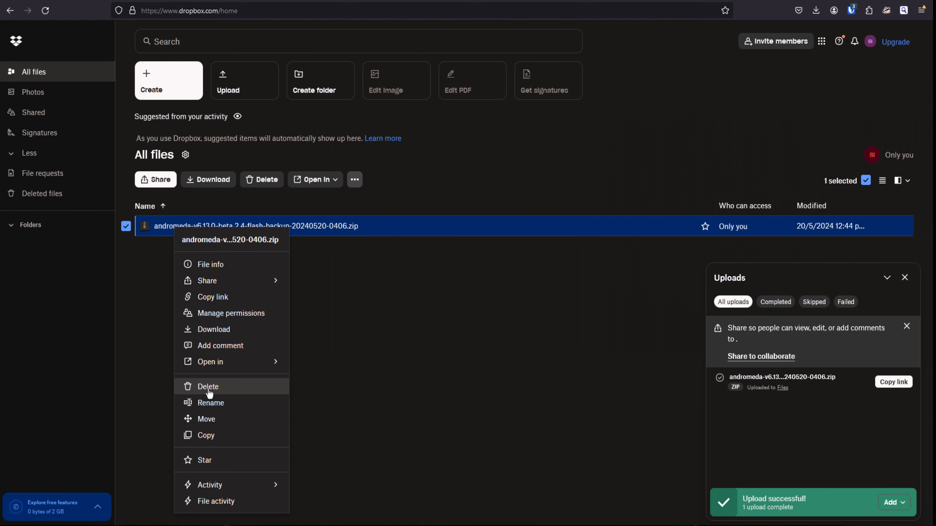
{"action": "left_click", "coordinate": [207, 386]}
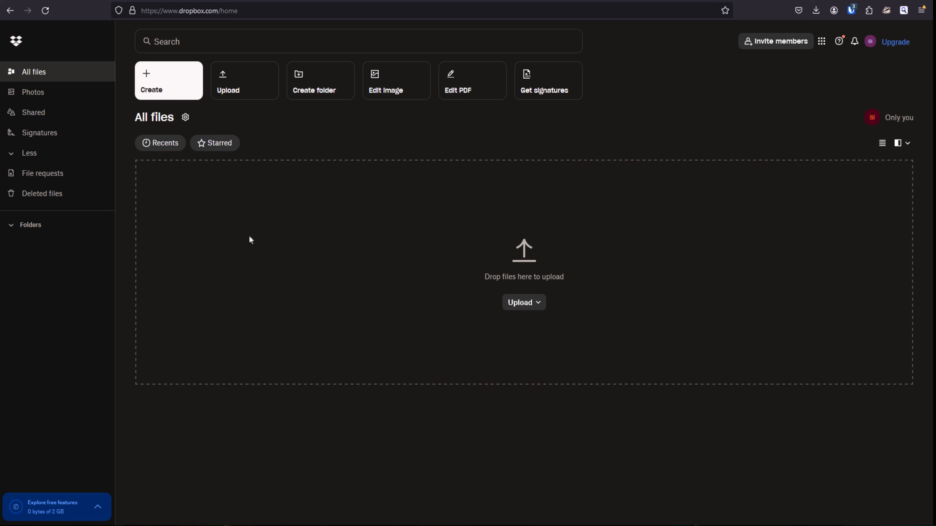
{"action": "left_click", "coordinate": [31, 196]}
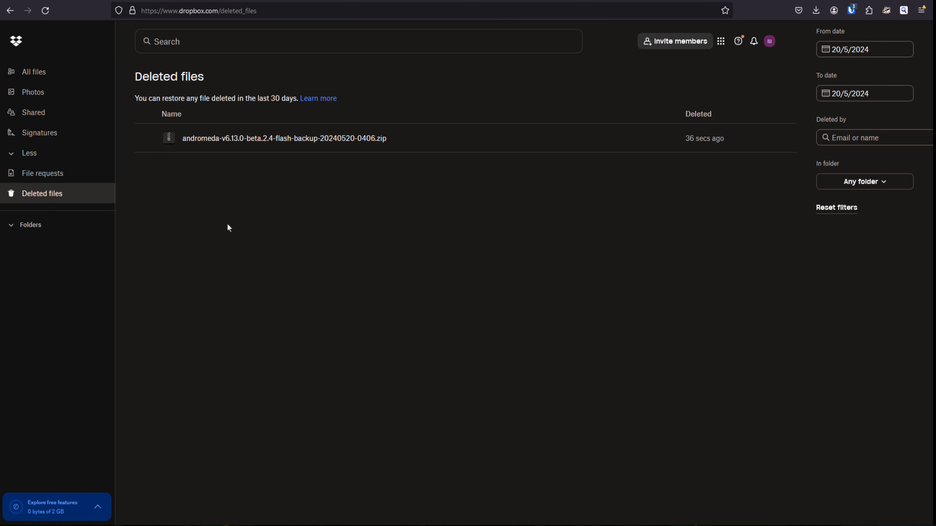
{"action": "left_click", "coordinate": [148, 140]}
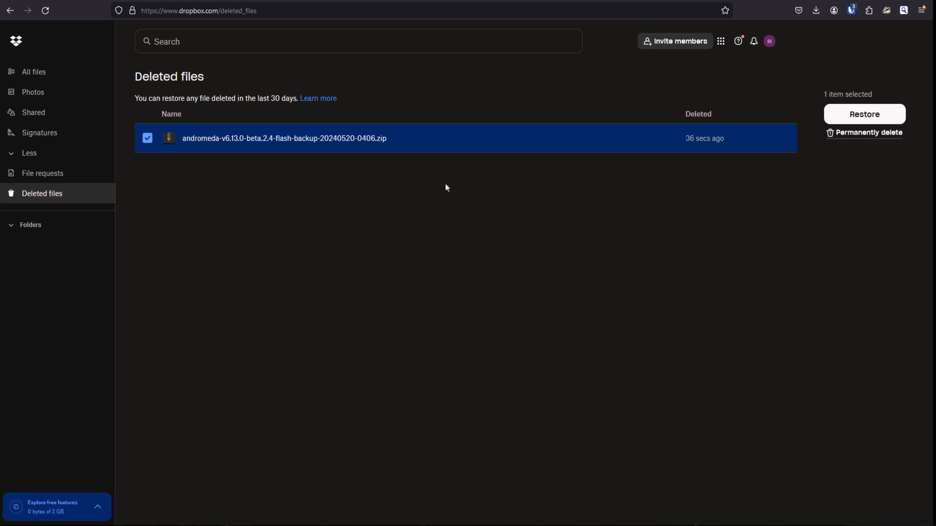
{"action": "left_click", "coordinate": [859, 133]}
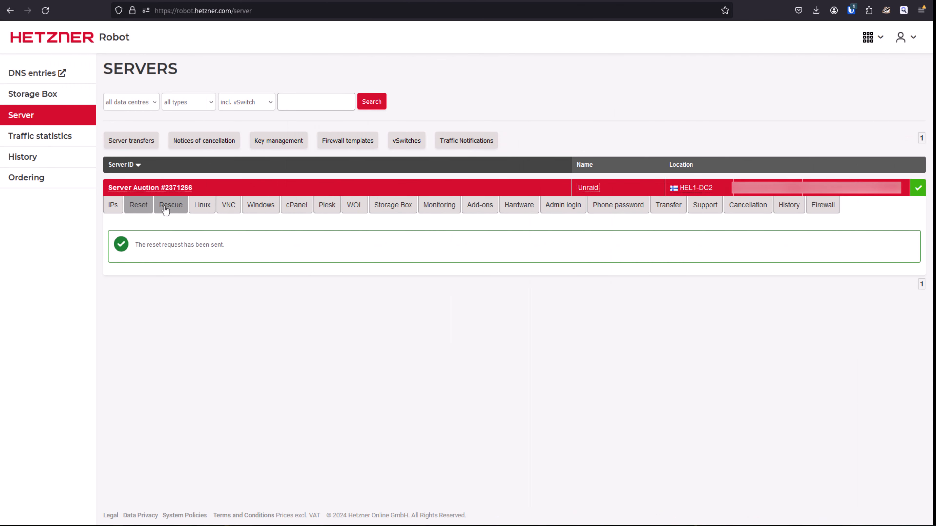
Switch to Hetzner Robot and choose the automatic hardware reset as the server's reset type.
{"action": "left_click", "coordinate": [139, 208]}
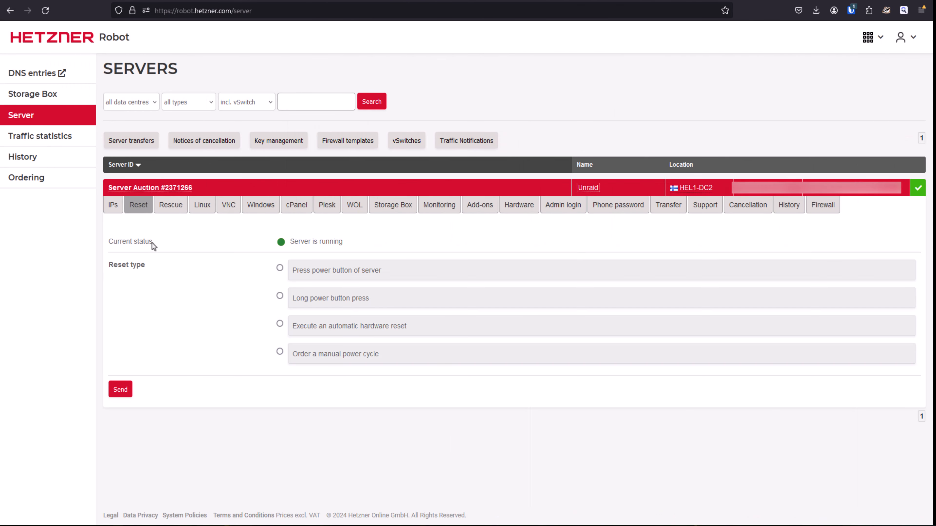
{"action": "left_click", "coordinate": [279, 323]}
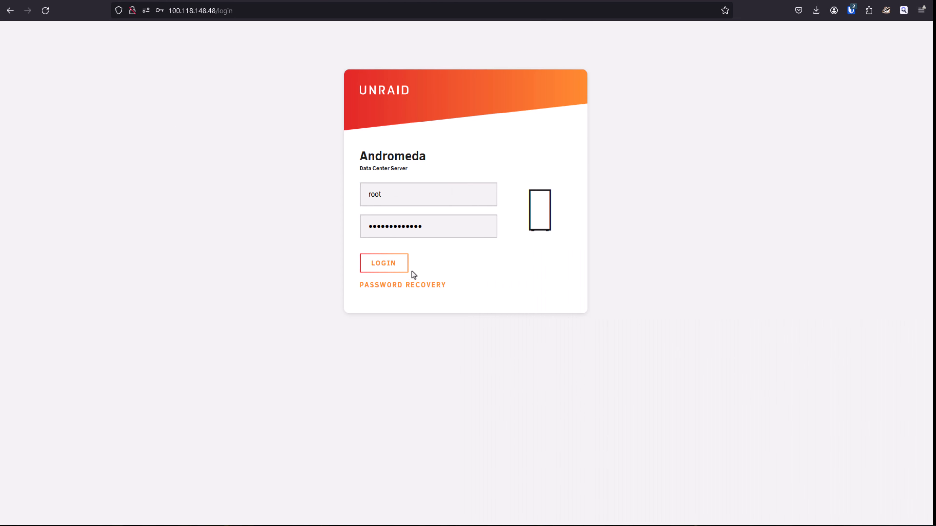
Log in to the Andromeda server's Unraid web interface and start the array with the encryption passphrase.
{"action": "left_click", "coordinate": [391, 268]}
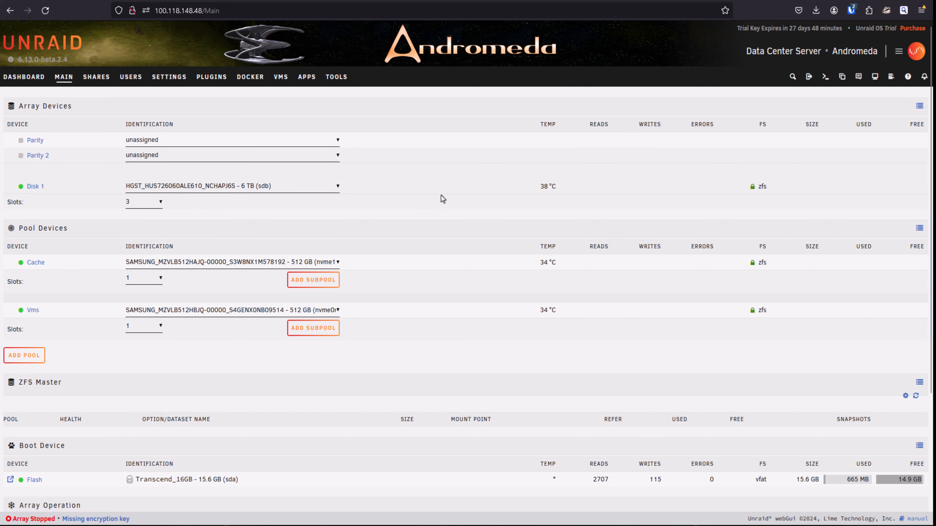
{"action": "scroll", "coordinate": [441, 194], "scroll_direction": "down", "scroll_amount": 3}
{"action": "scroll", "coordinate": [439, 193], "scroll_direction": "down", "scroll_amount": 2}
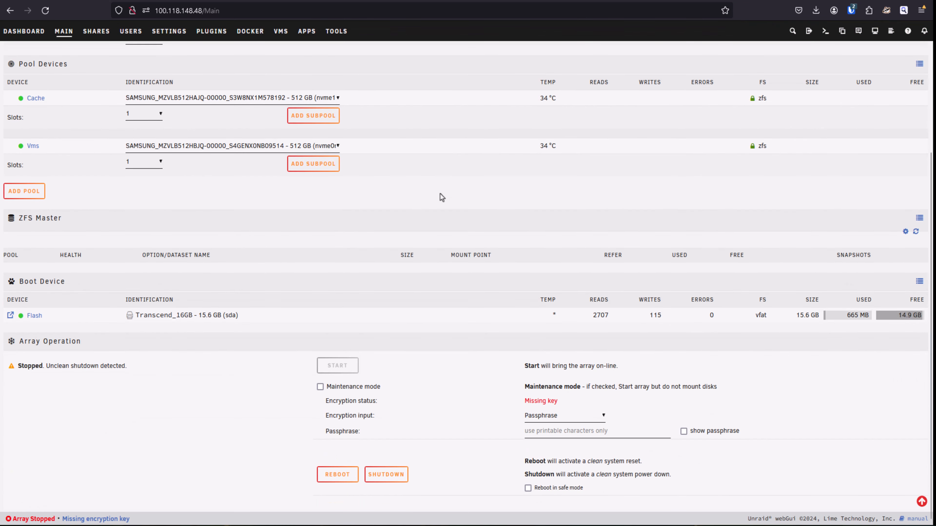
{"action": "left_click", "coordinate": [540, 435]}
{"action": "type", "text": "••••••••••••••••••"}
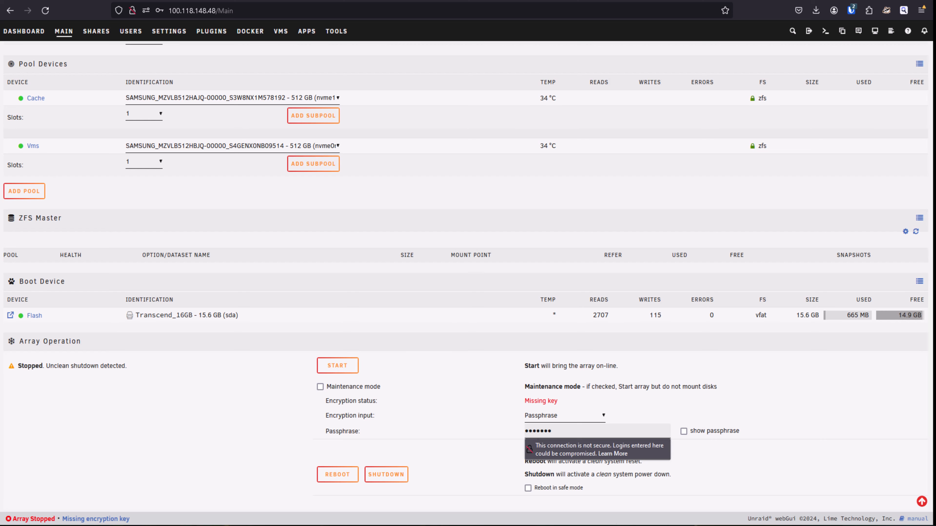
{"action": "key", "text": "Return"}
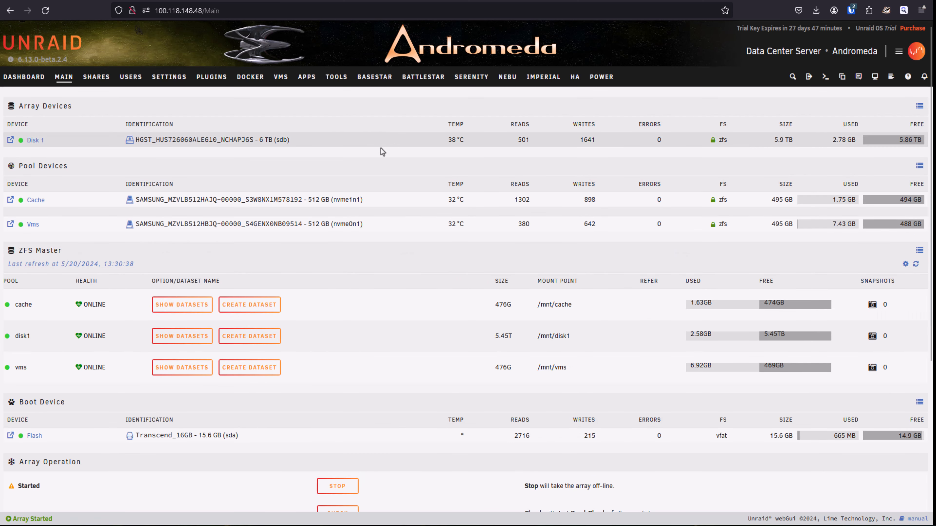